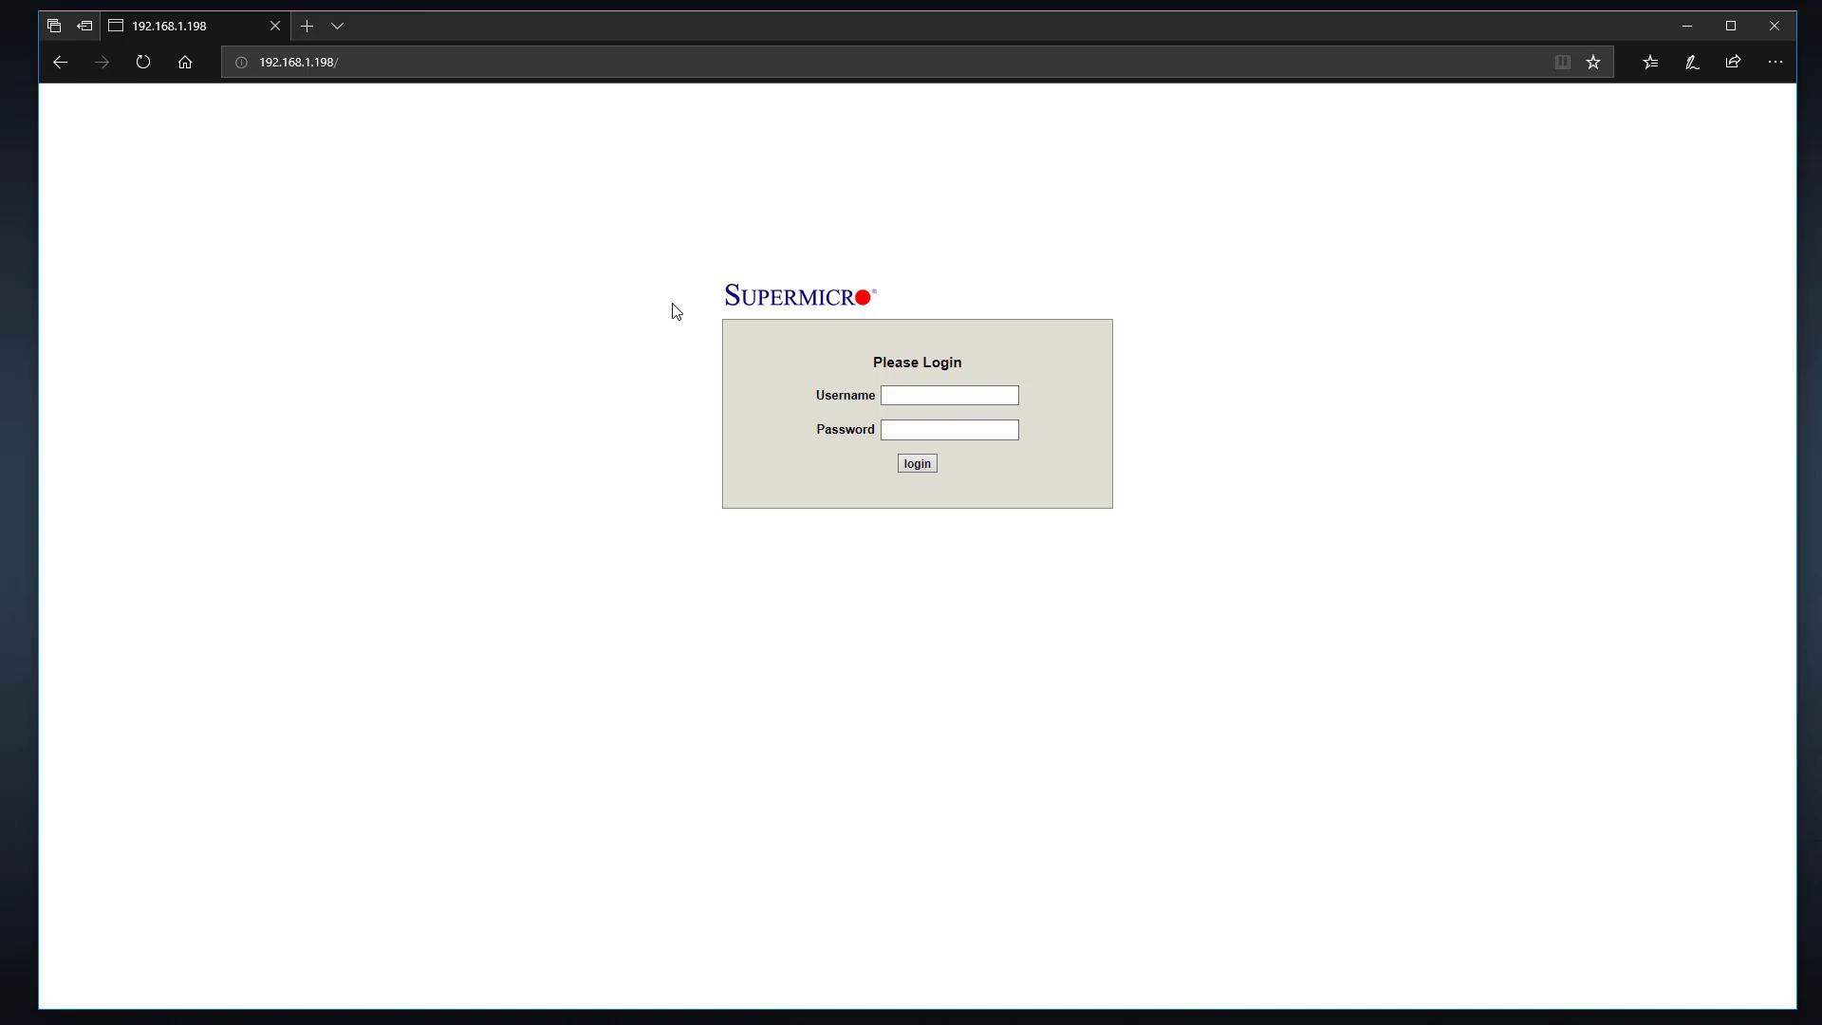
# Log in to the IPMI management page and dismiss the Java Setup Complete notice.
pyautogui.click(930, 396)
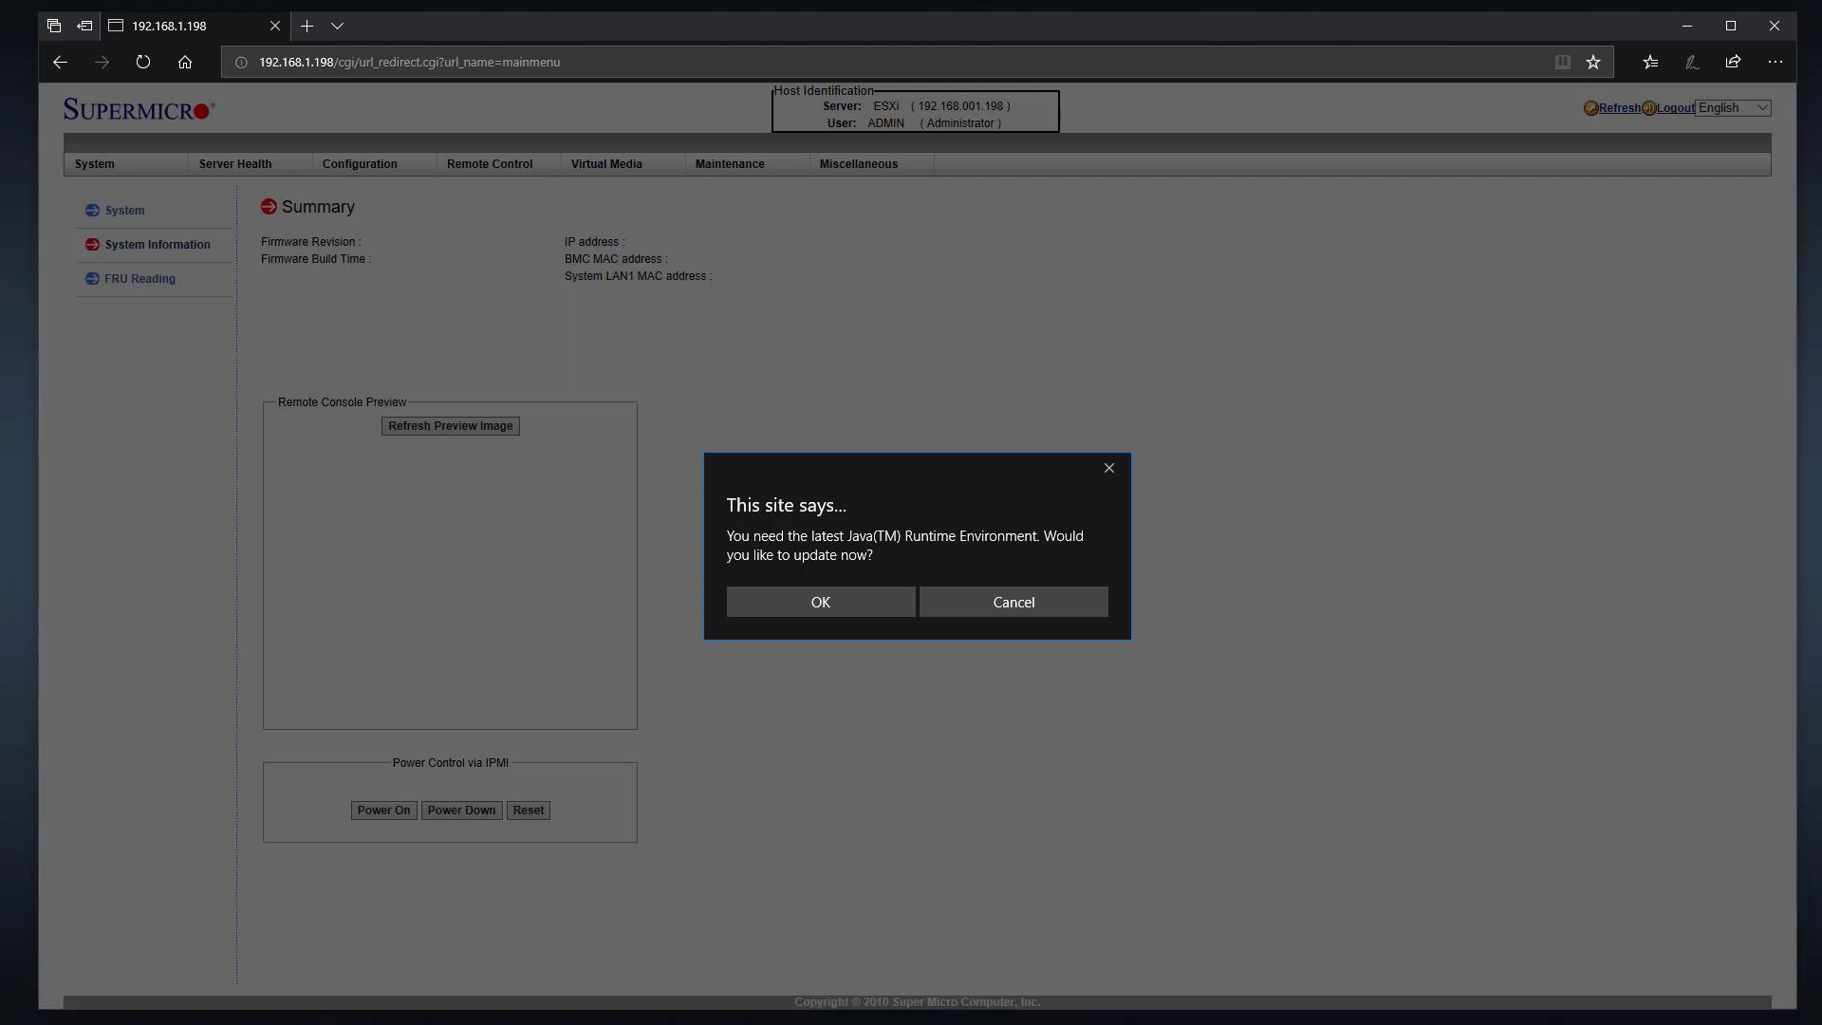
pyautogui.moveTo(744, 294); pyautogui.dragTo(824, 304)
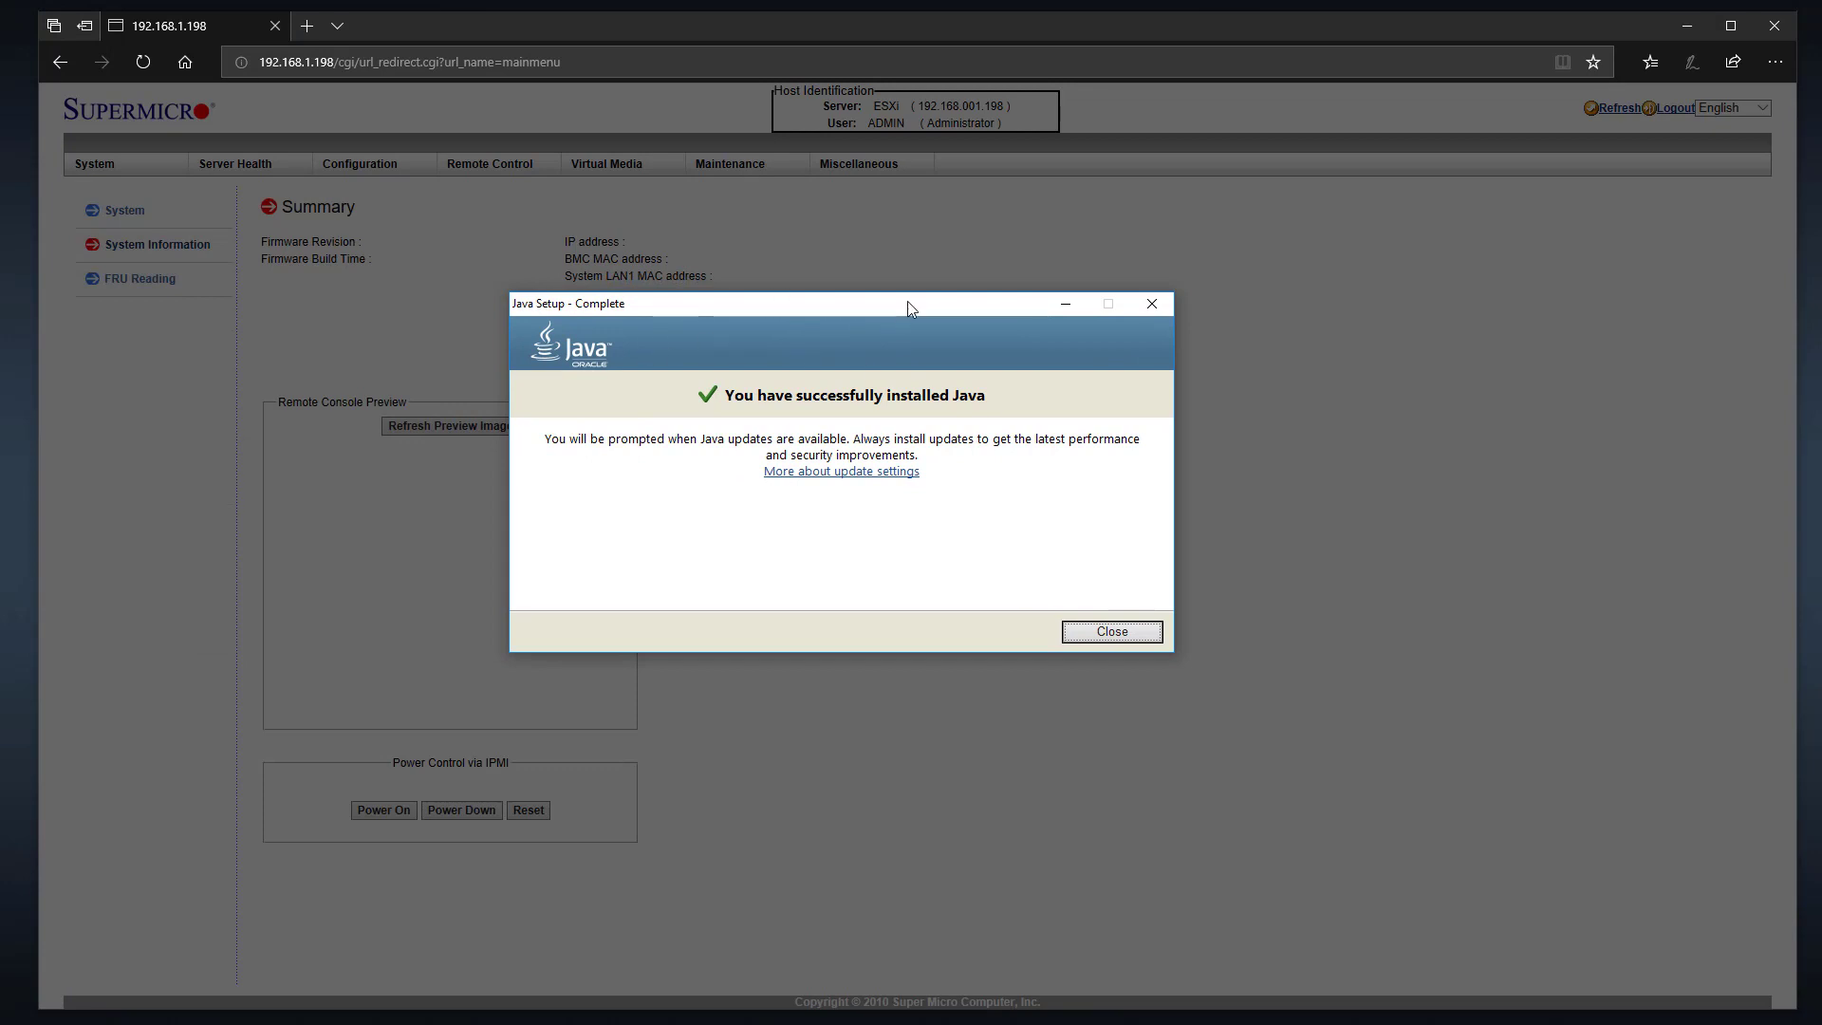
pyautogui.moveTo(908, 304); pyautogui.dragTo(0, 288)
pyautogui.press('Return')
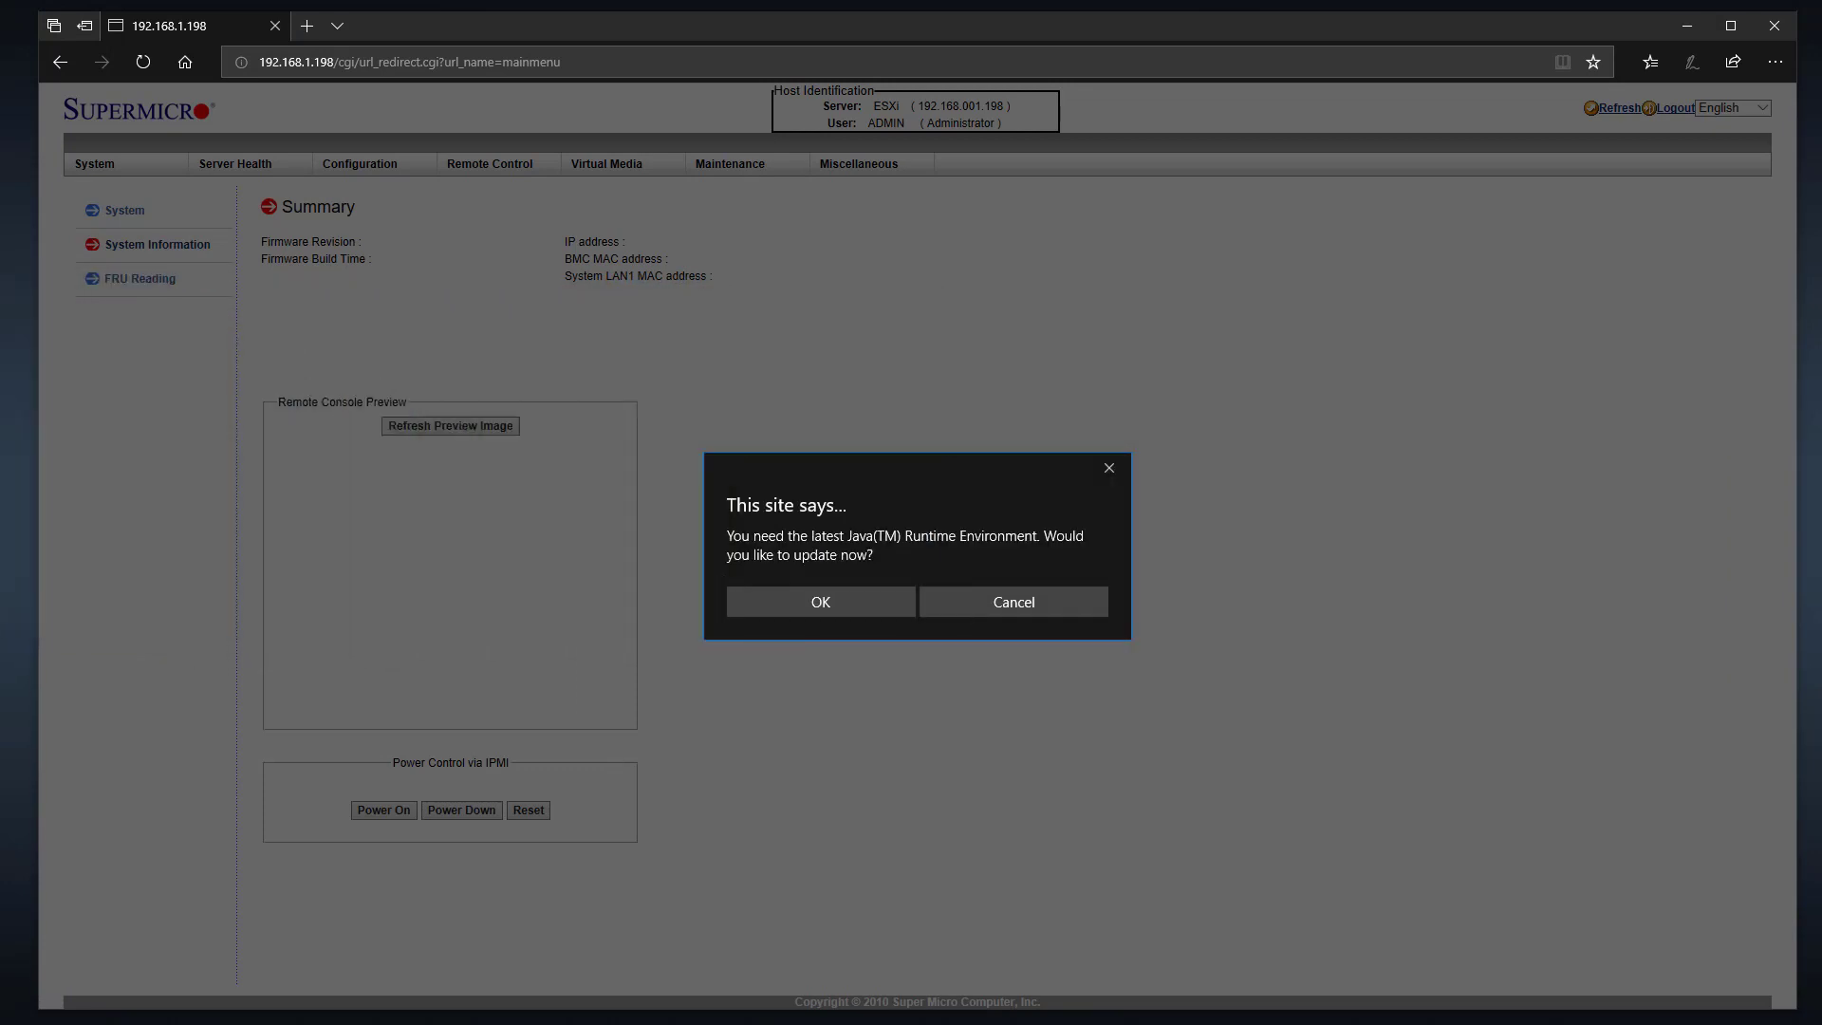
# Cancel the Java update prompt so the Summary page shows firmware, MAC addresses and console preview.
pyautogui.click(1025, 614)
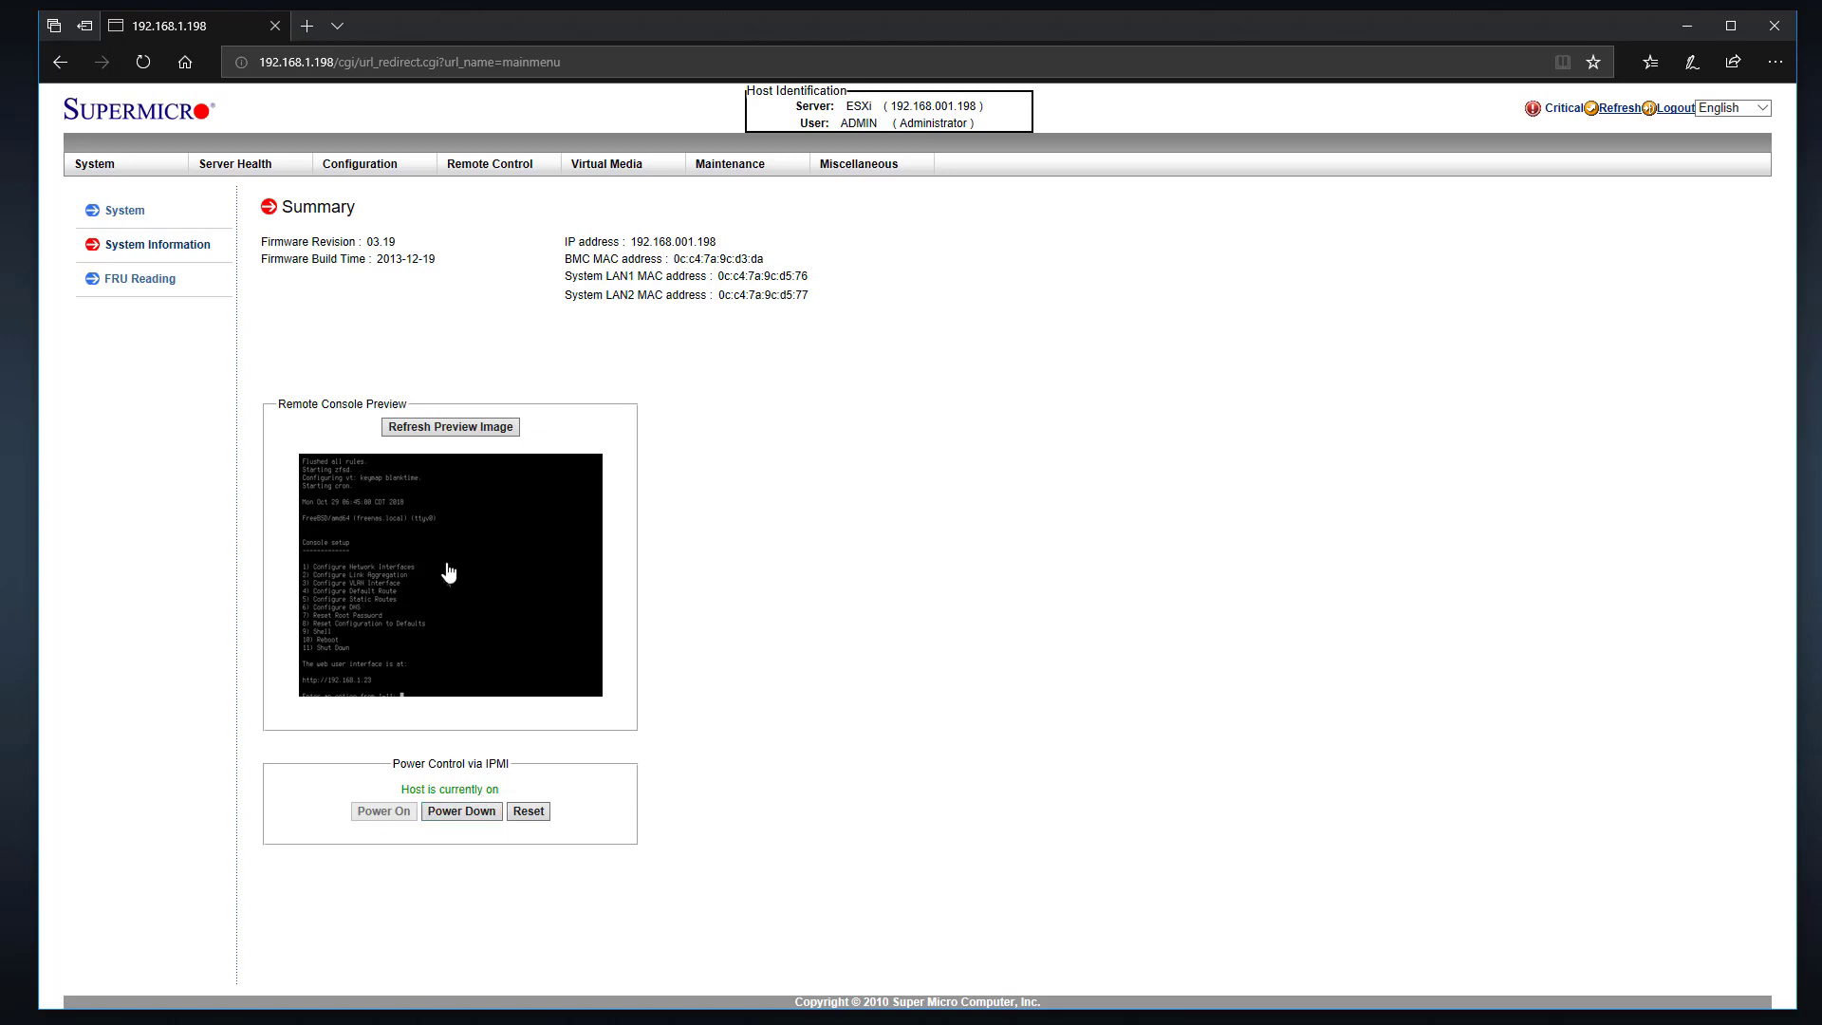
# Launch the iKVM Viewer from the console preview via launch.jnlp, accepting the security risk.
pyautogui.click(443, 581)
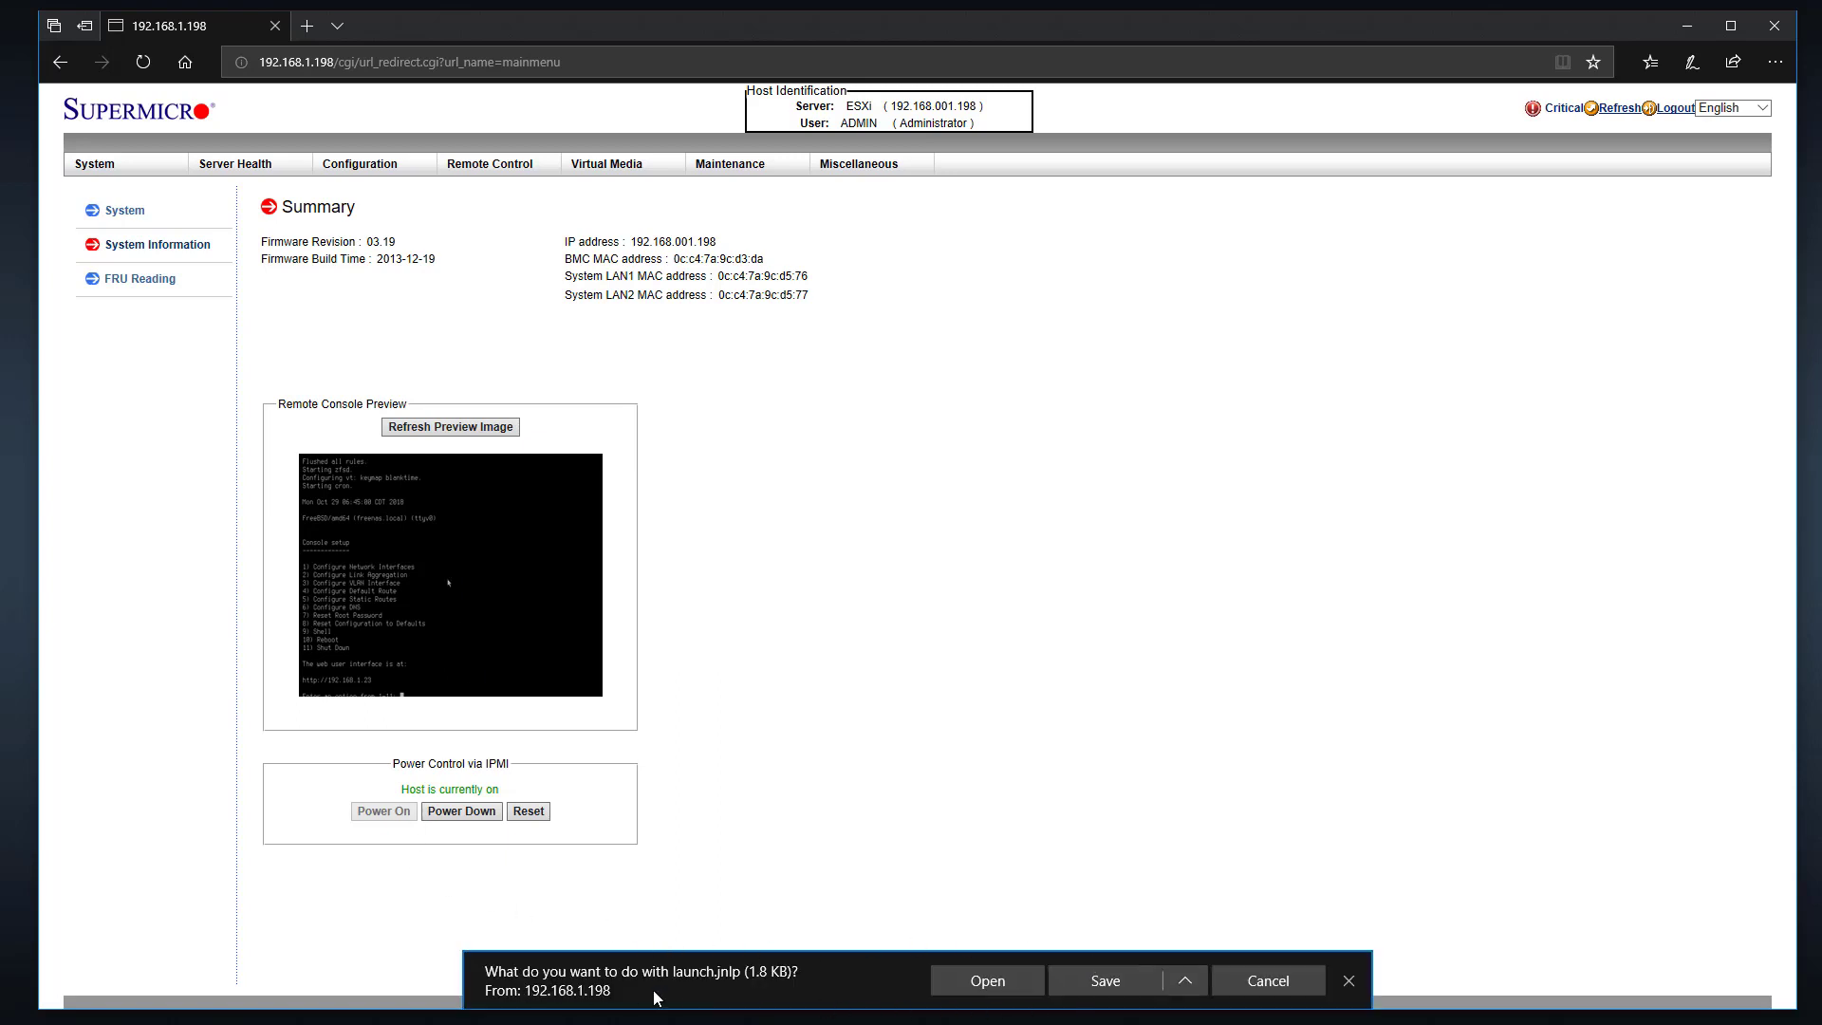
pyautogui.click(988, 983)
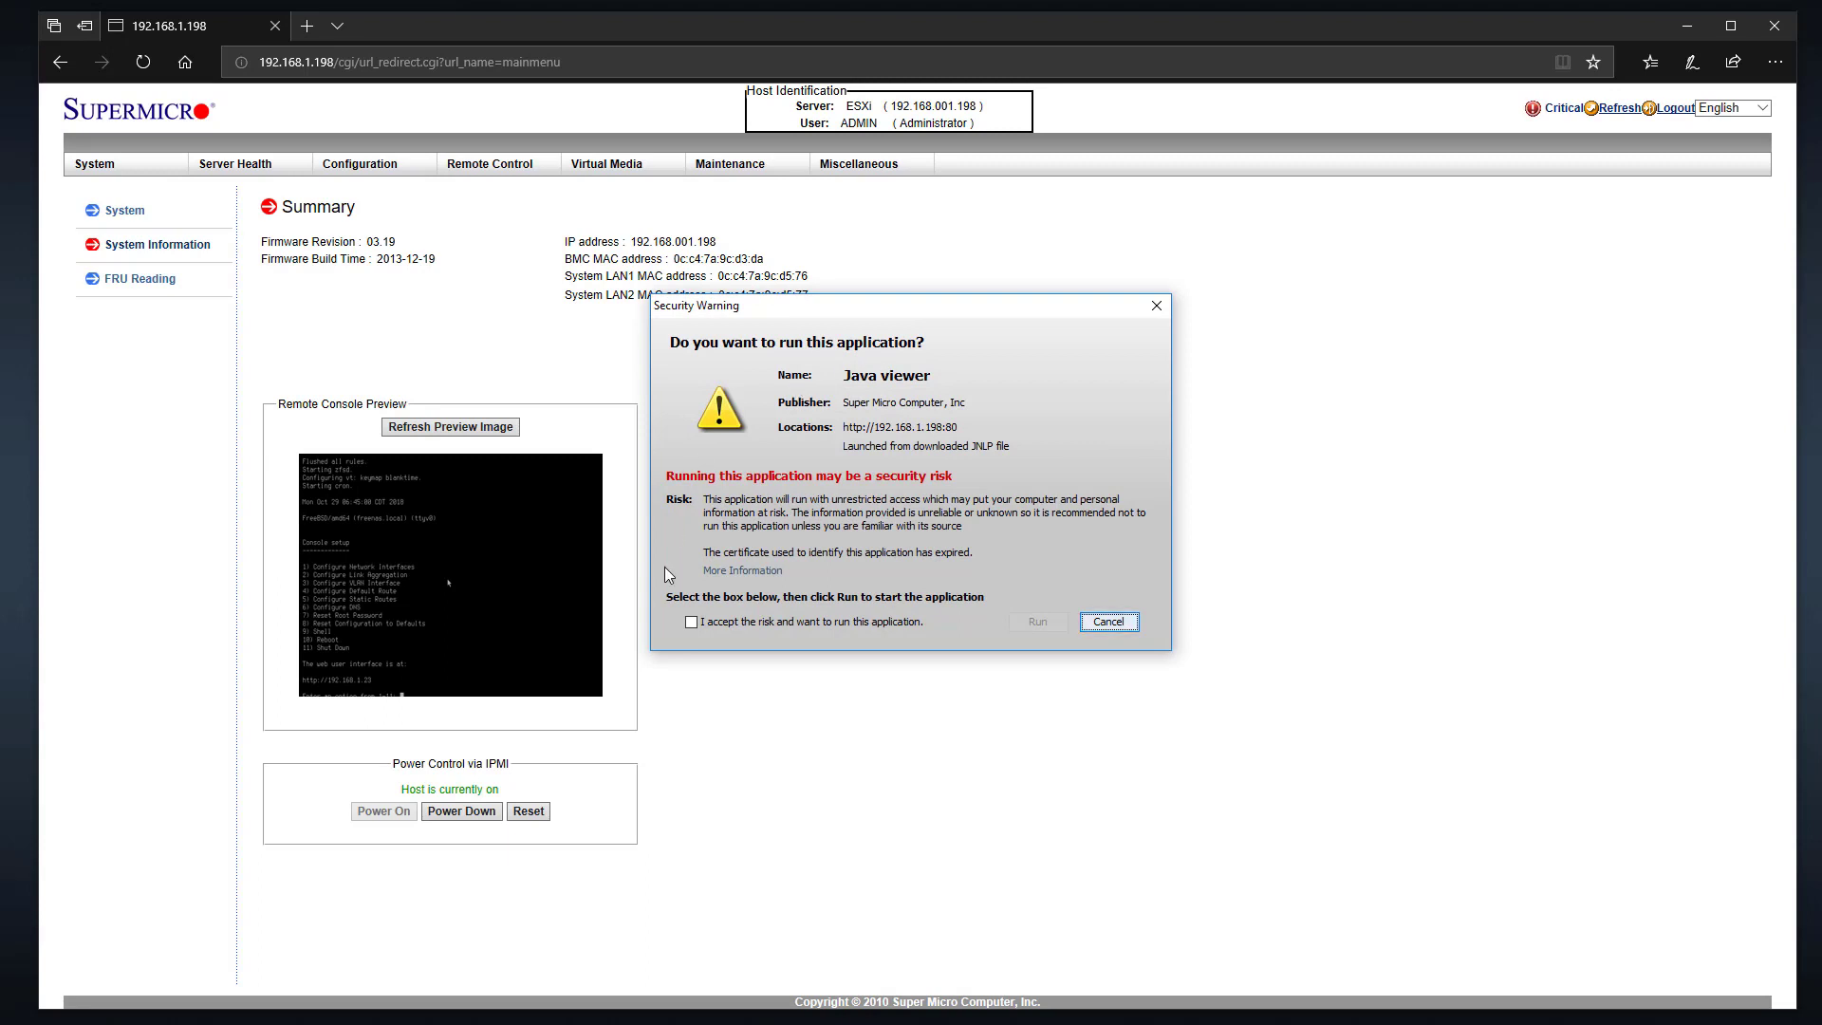
pyautogui.click(691, 622)
pyautogui.click(1047, 623)
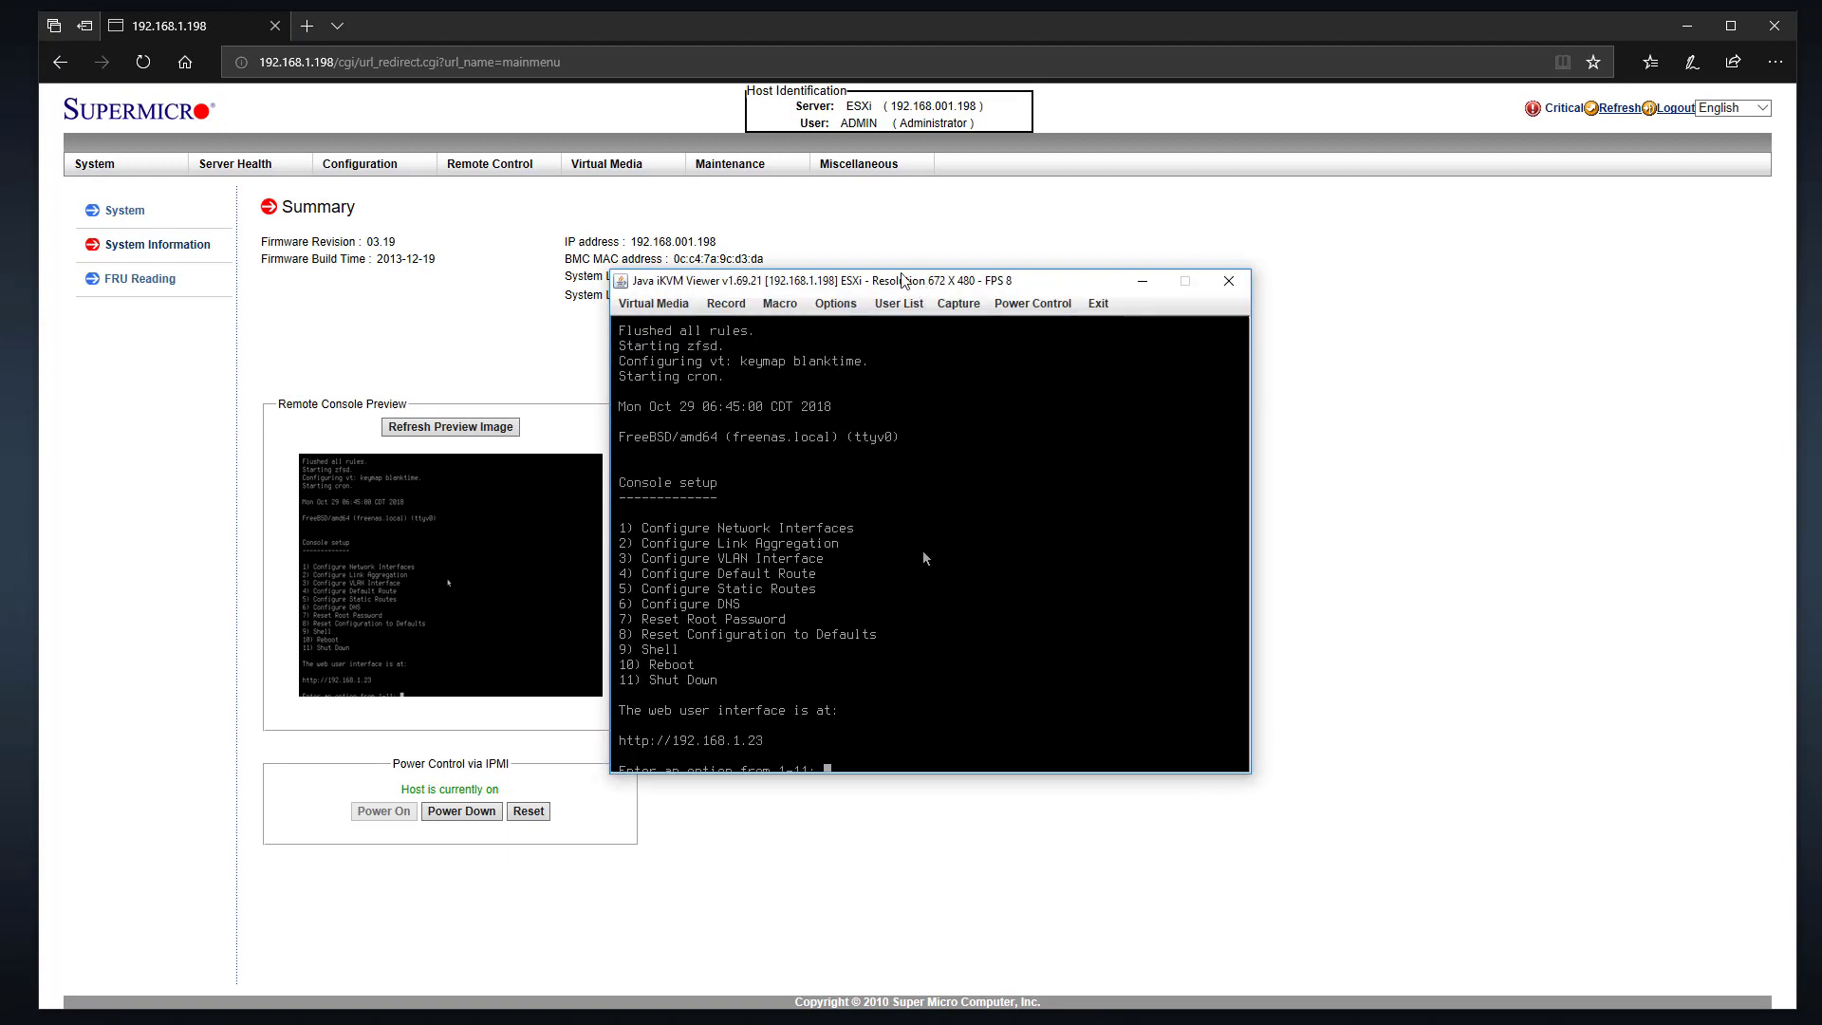
# In Virtual Storage, set the CDROM&ISO logical drive type to ISO File.
pyautogui.moveTo(911, 282); pyautogui.dragTo(1128, 286)
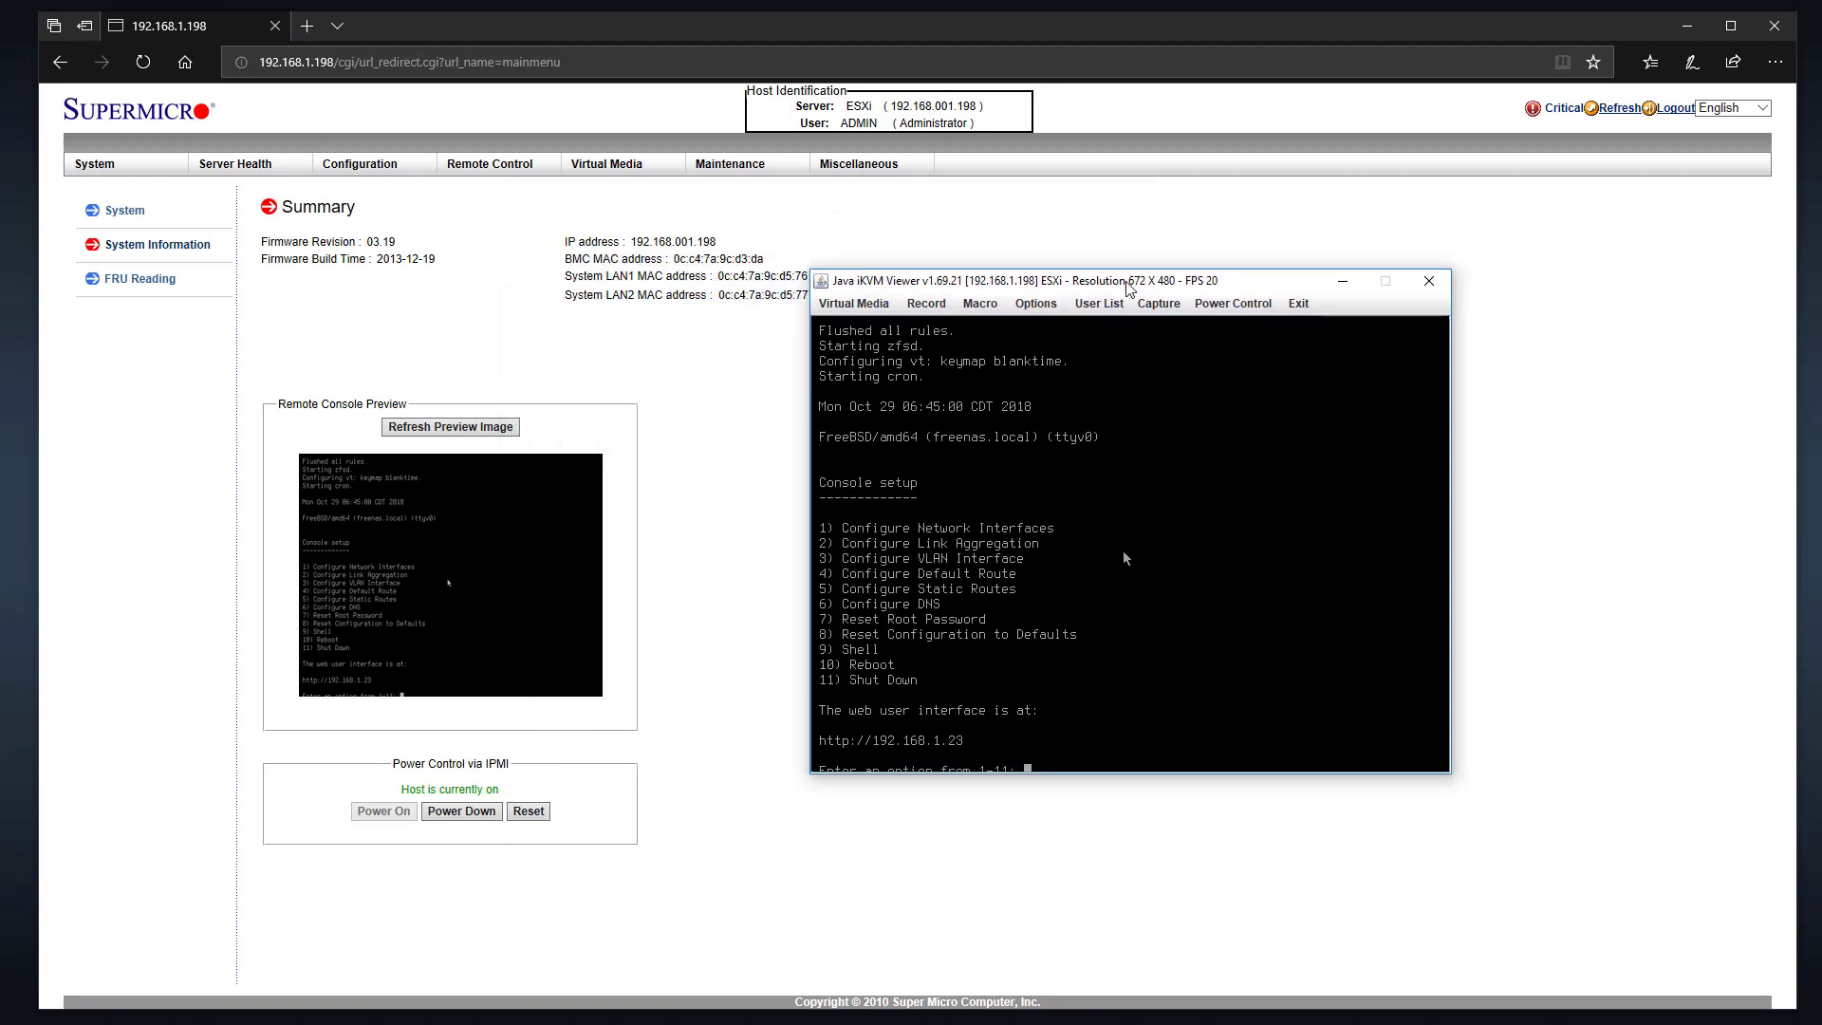
pyautogui.click(853, 304)
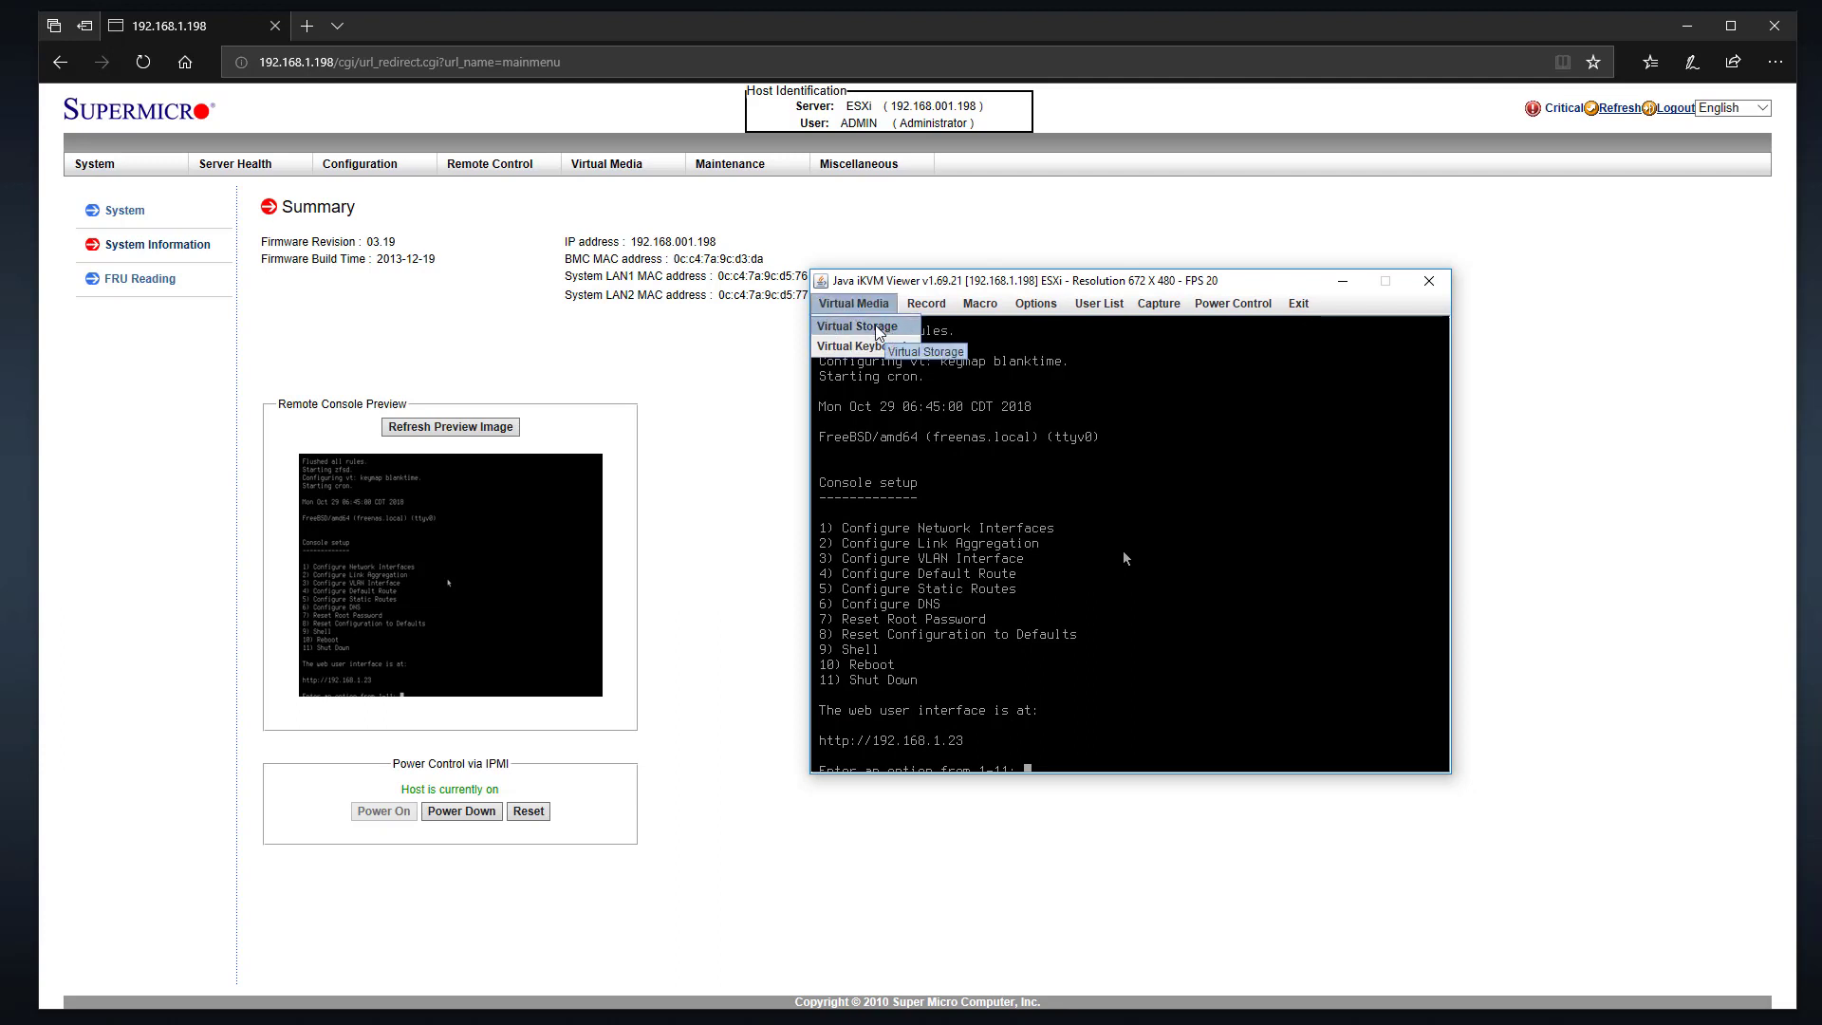
pyautogui.click(878, 331)
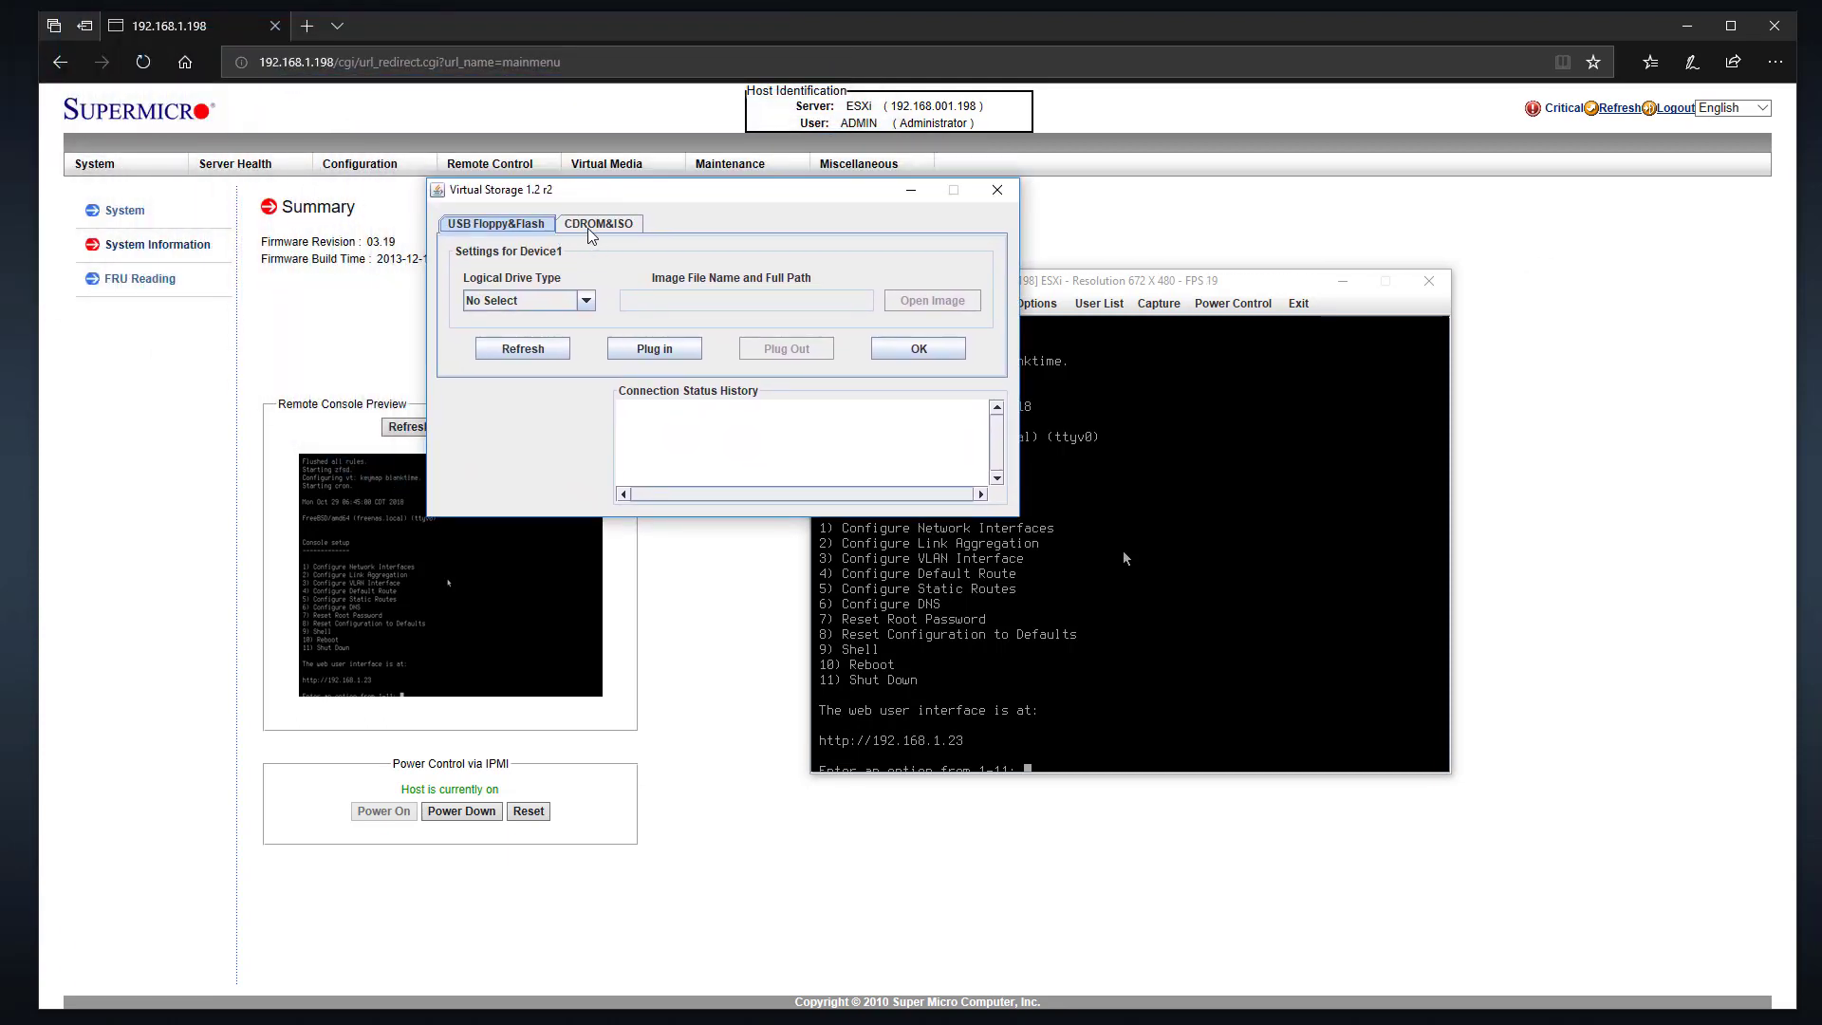
pyautogui.click(608, 228)
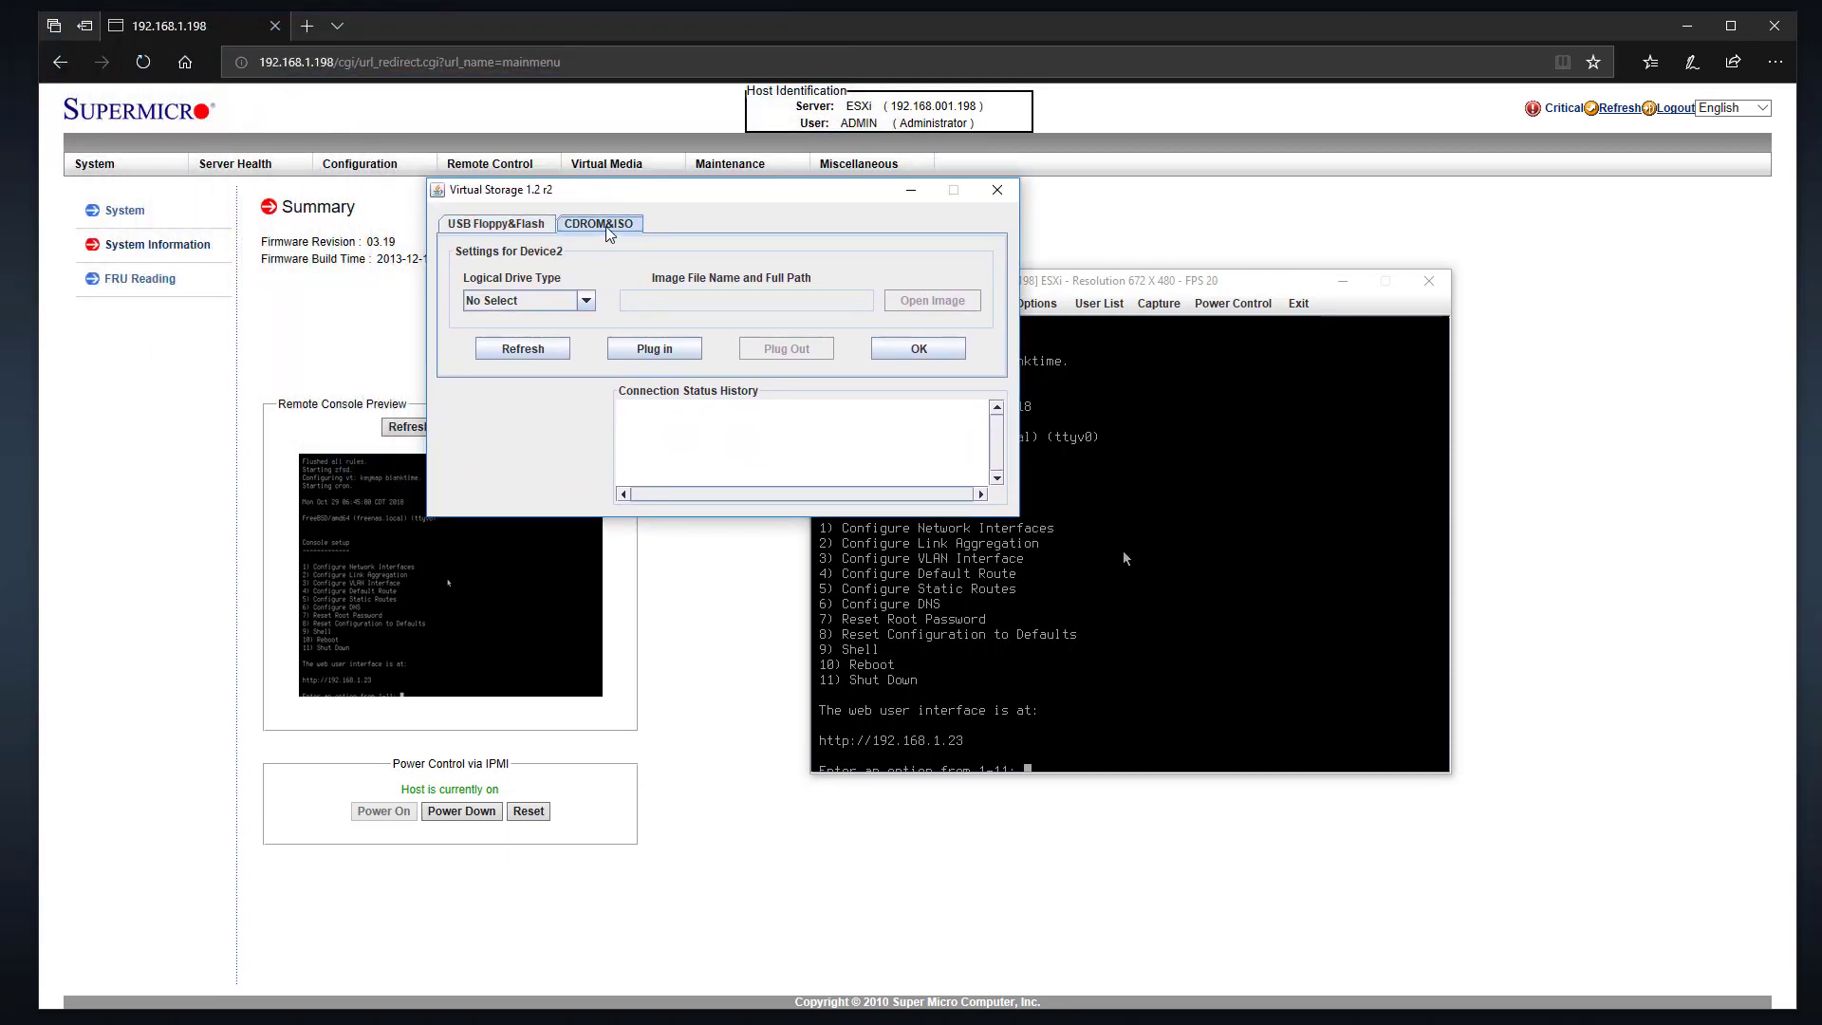
pyautogui.click(517, 300)
pyautogui.click(490, 339)
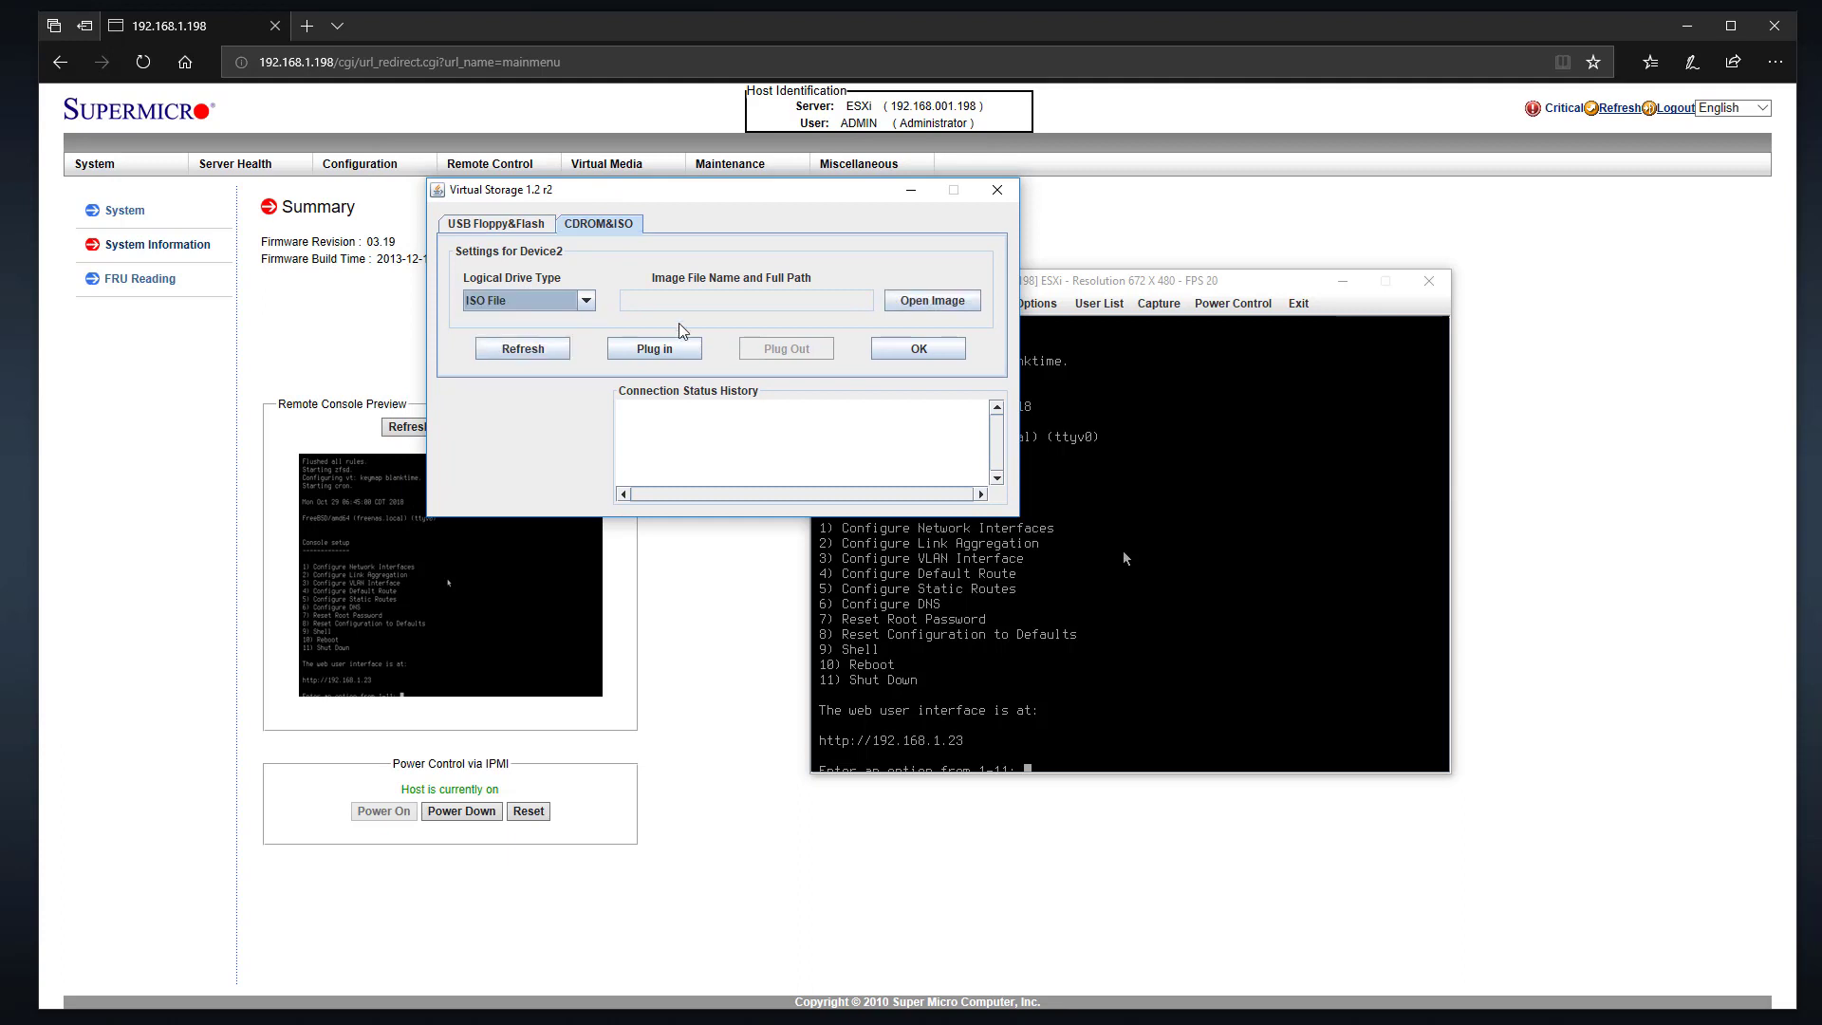
# Browse the image picker to the Downloads folder.
pyautogui.click(948, 303)
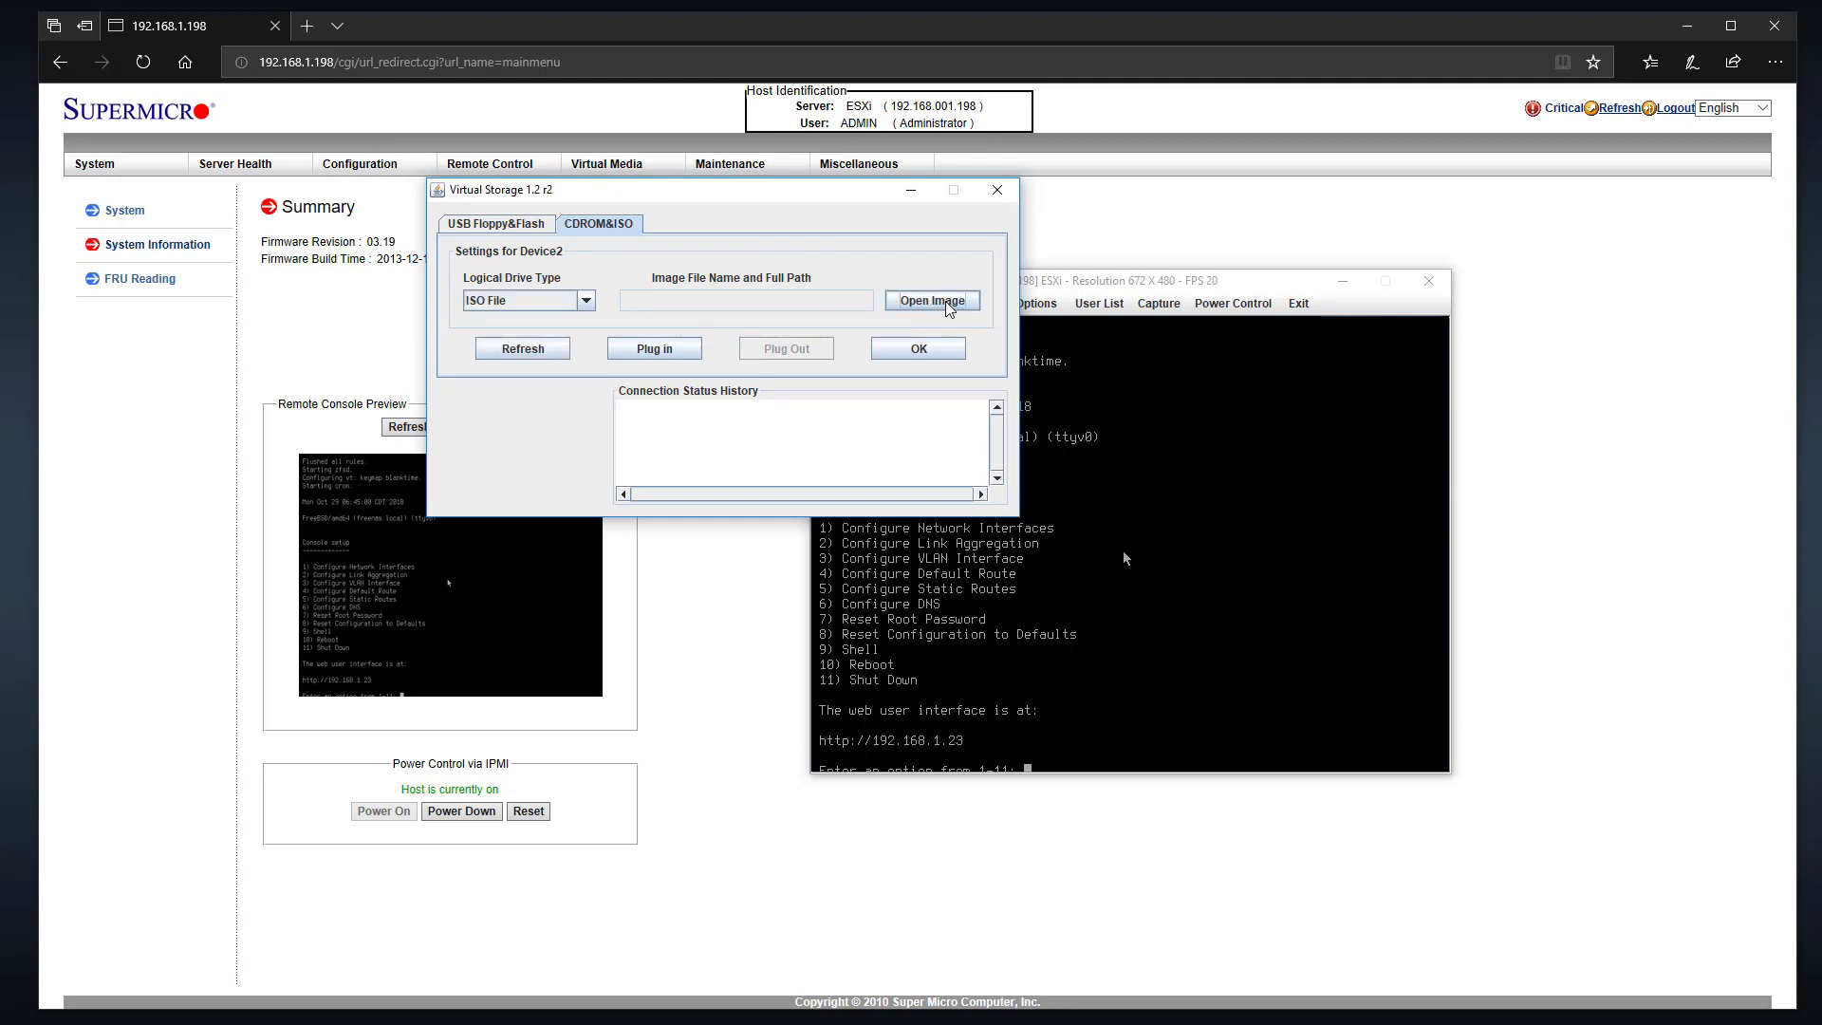
pyautogui.moveTo(1003, 358); pyautogui.dragTo(884, 282)
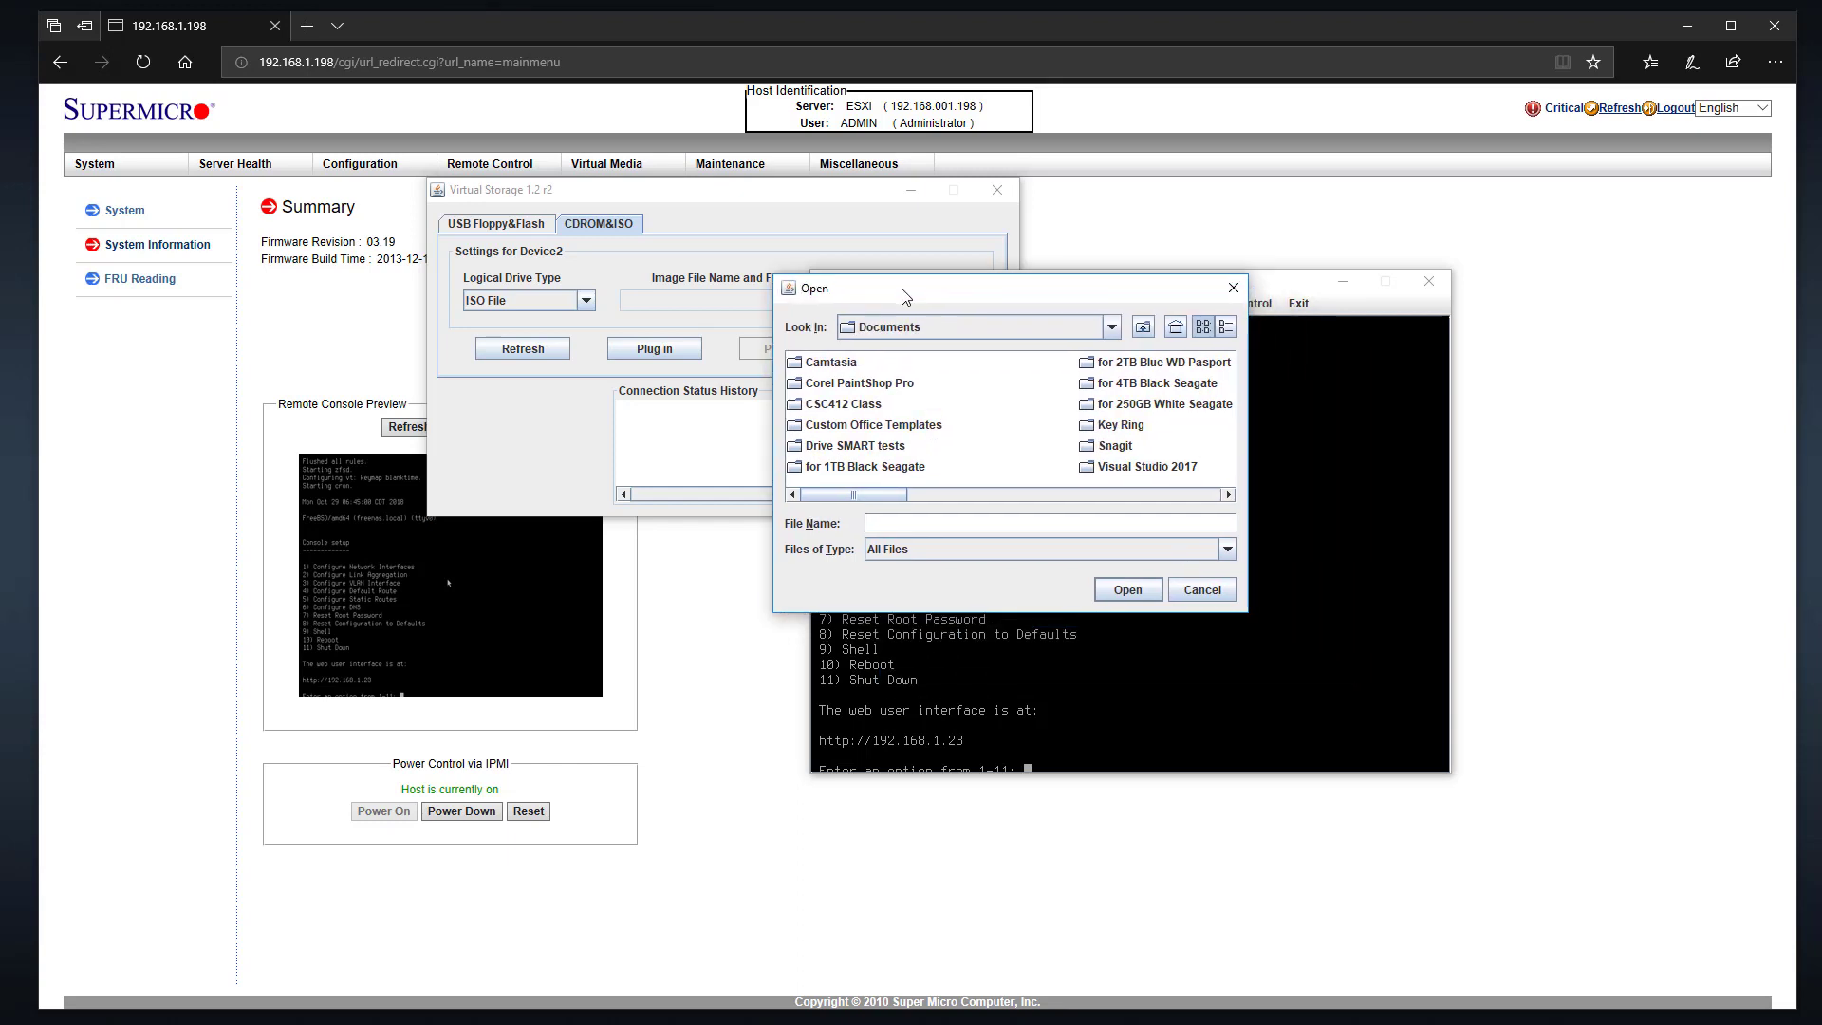
pyautogui.click(1112, 328)
pyautogui.scroll(2, 940, 428)
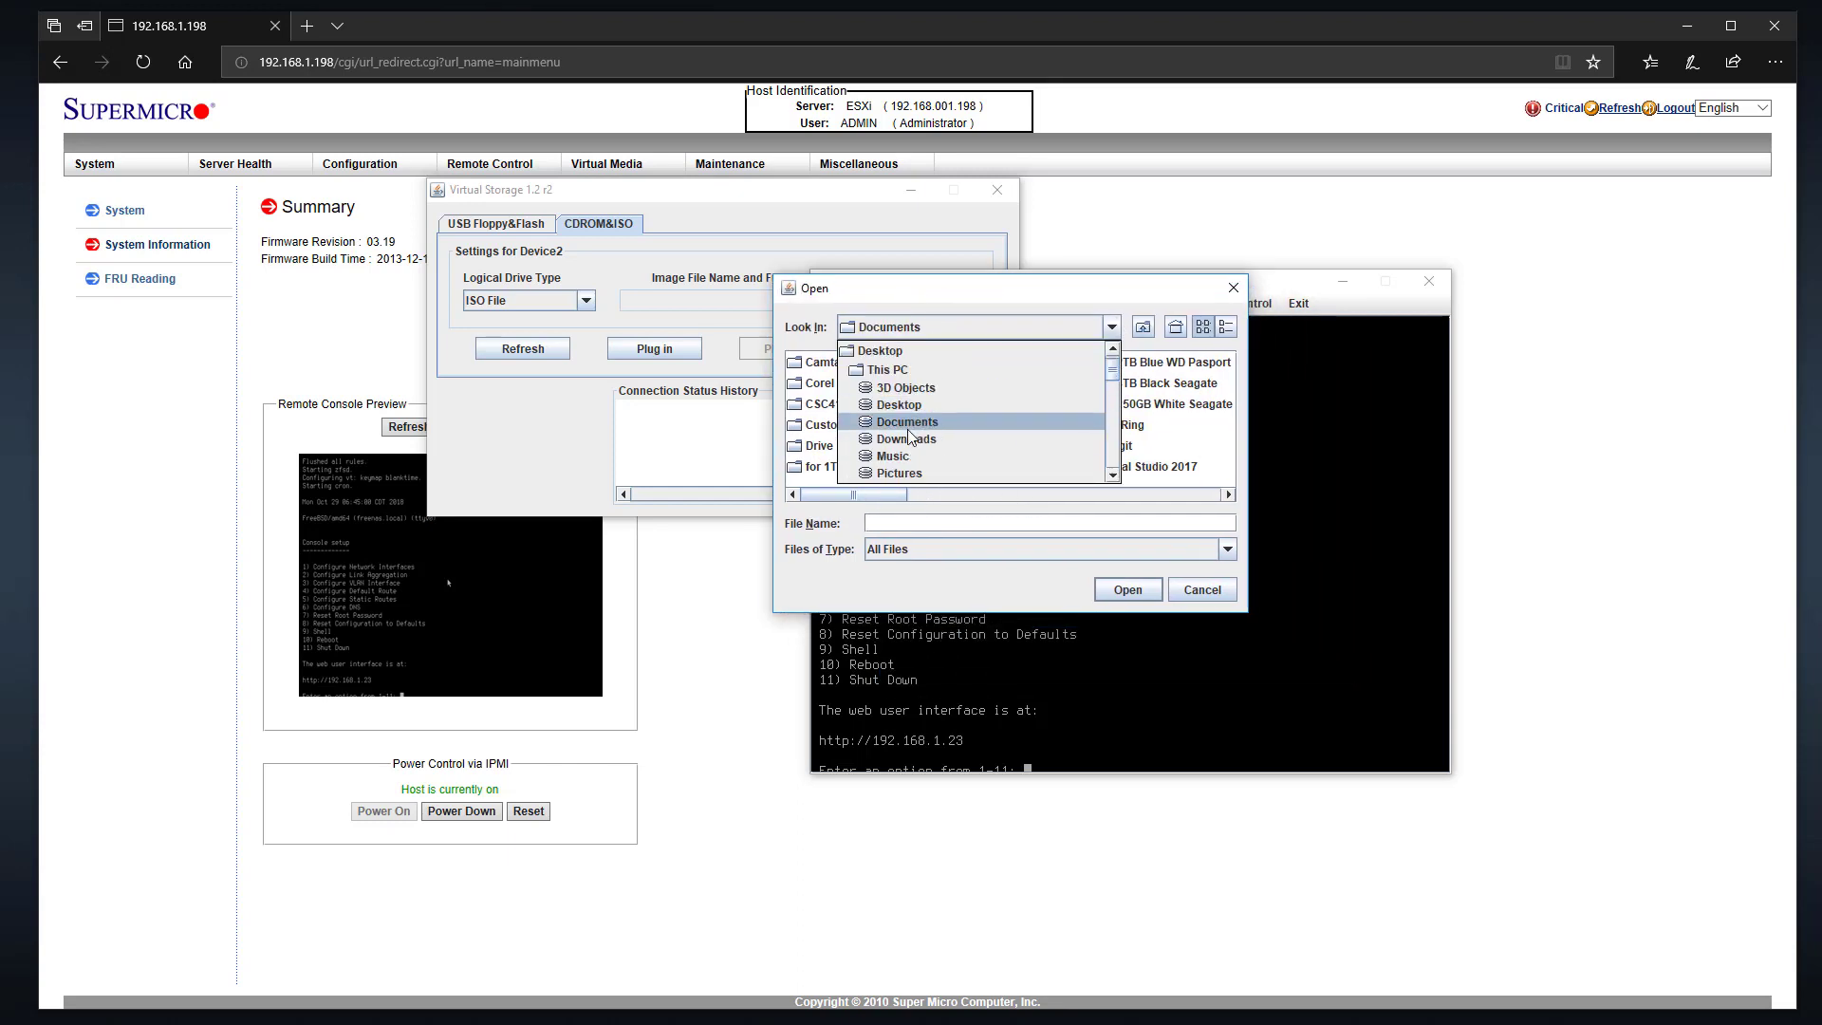
pyautogui.click(909, 442)
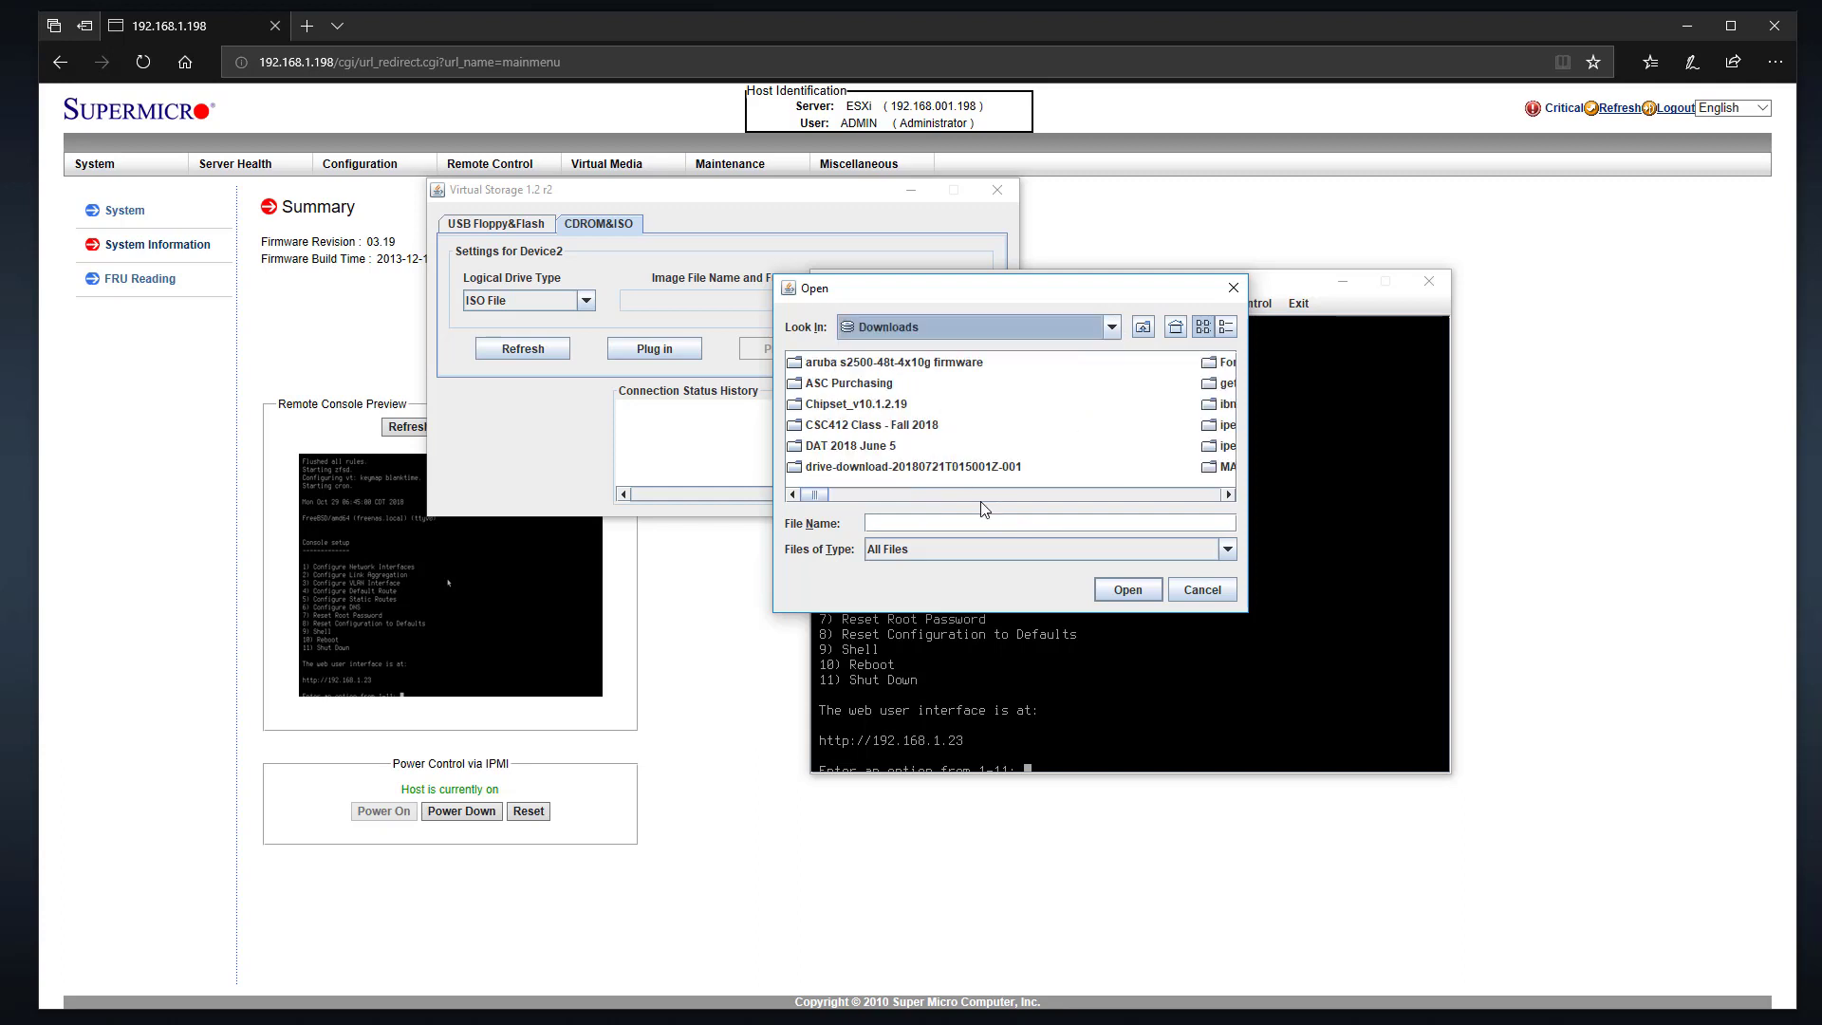
# Select FreeNAS-11.1-U5.iso and plug it in as the virtual CD-ROM.
pyautogui.click(1090, 495)
pyautogui.click(1090, 496)
pyautogui.click(1089, 496)
pyautogui.click(1090, 495)
pyautogui.click(1090, 495)
pyautogui.click(1090, 496)
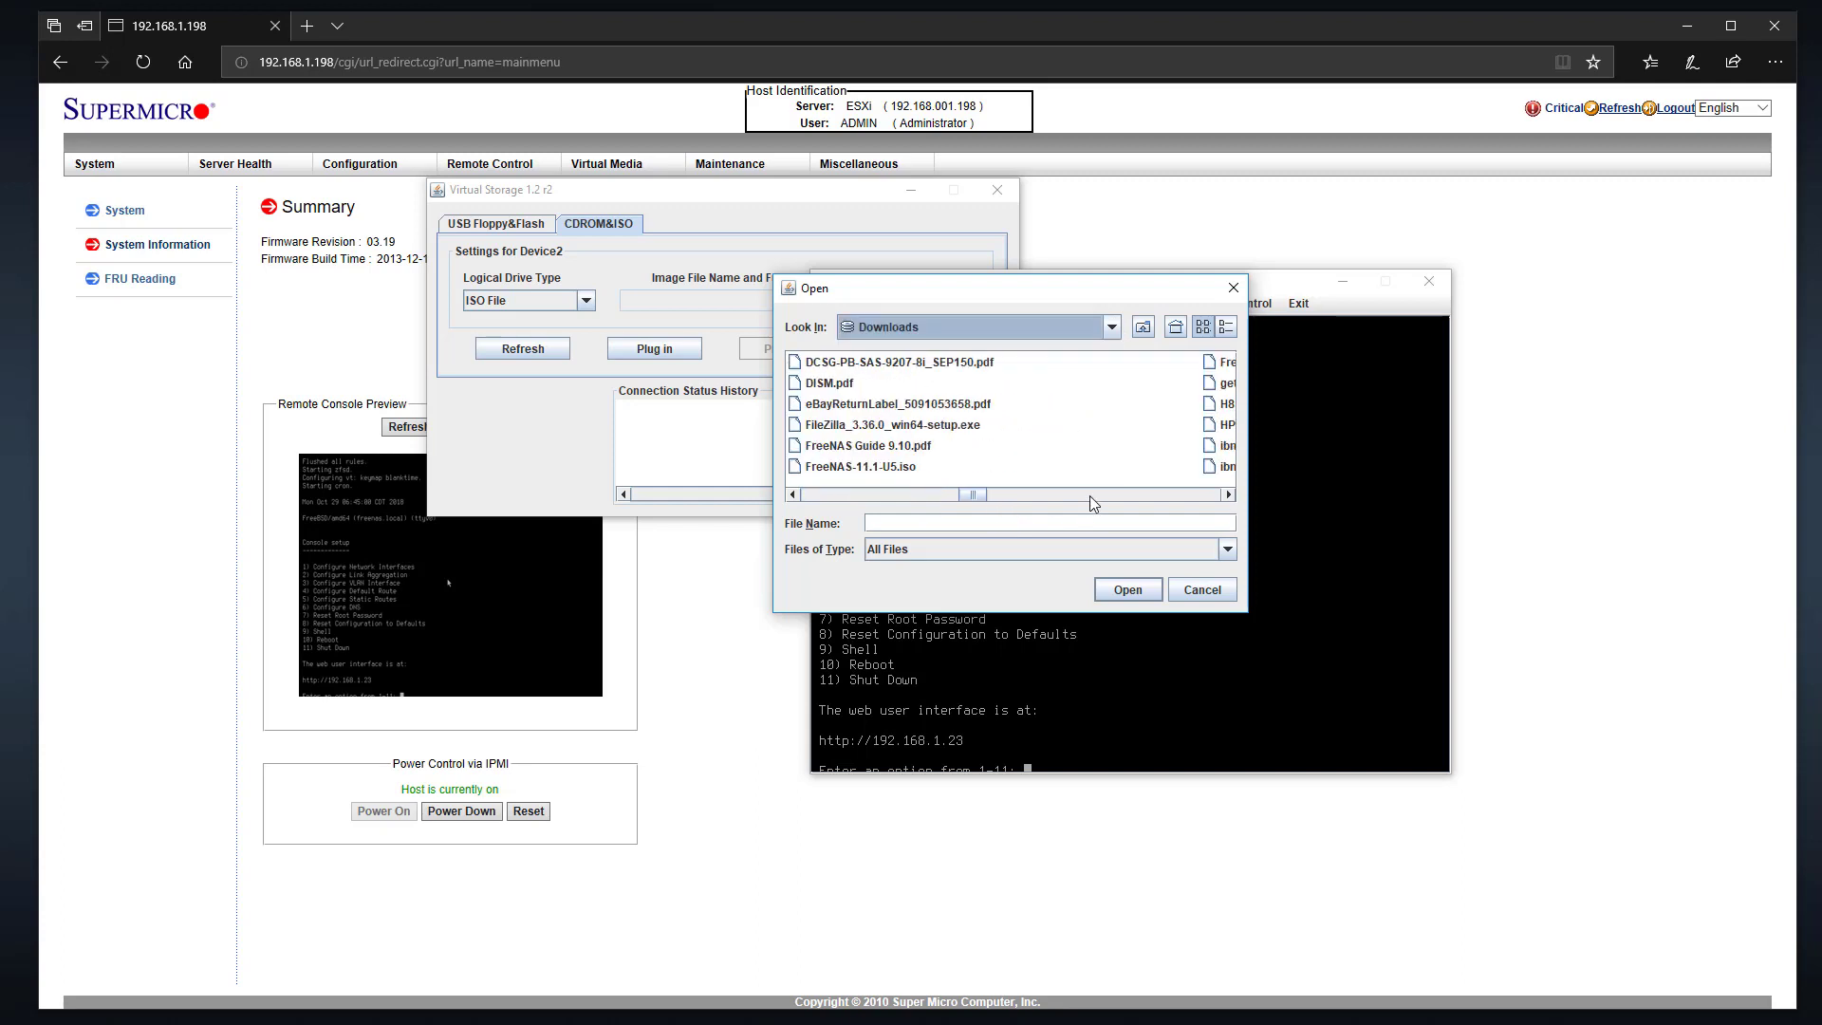
pyautogui.click(888, 469)
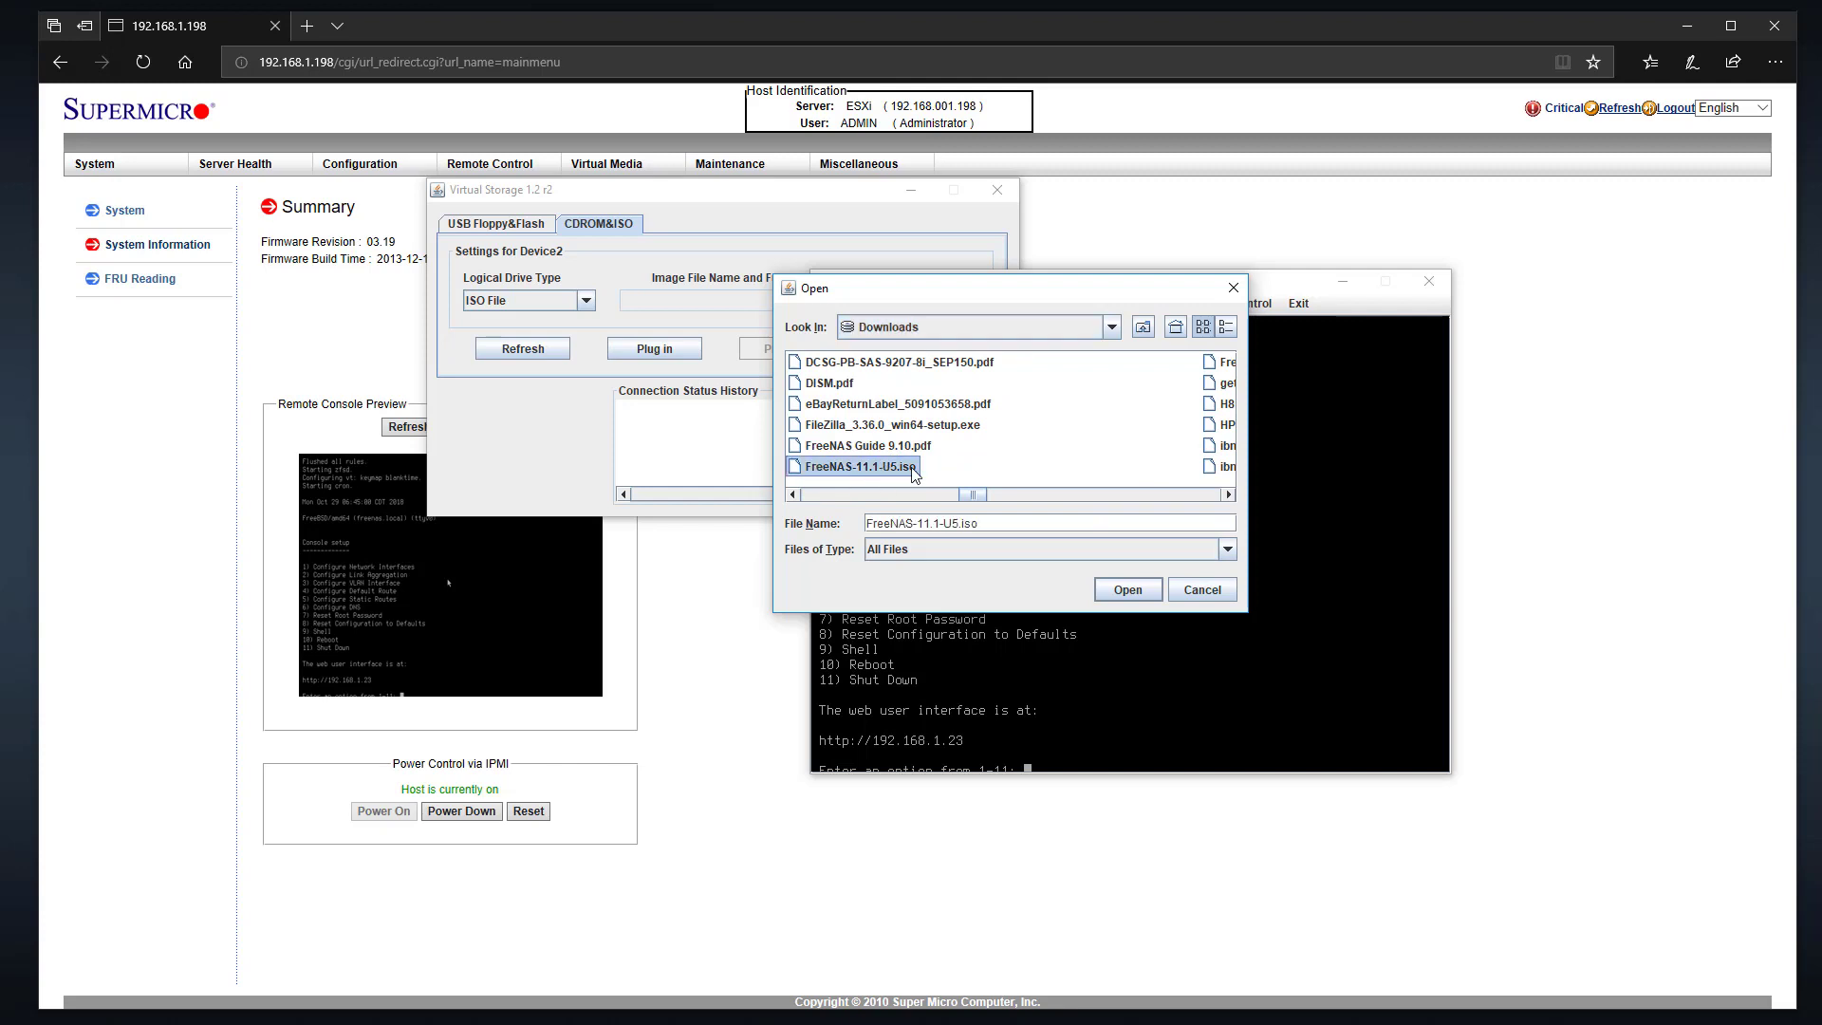
pyautogui.click(1128, 591)
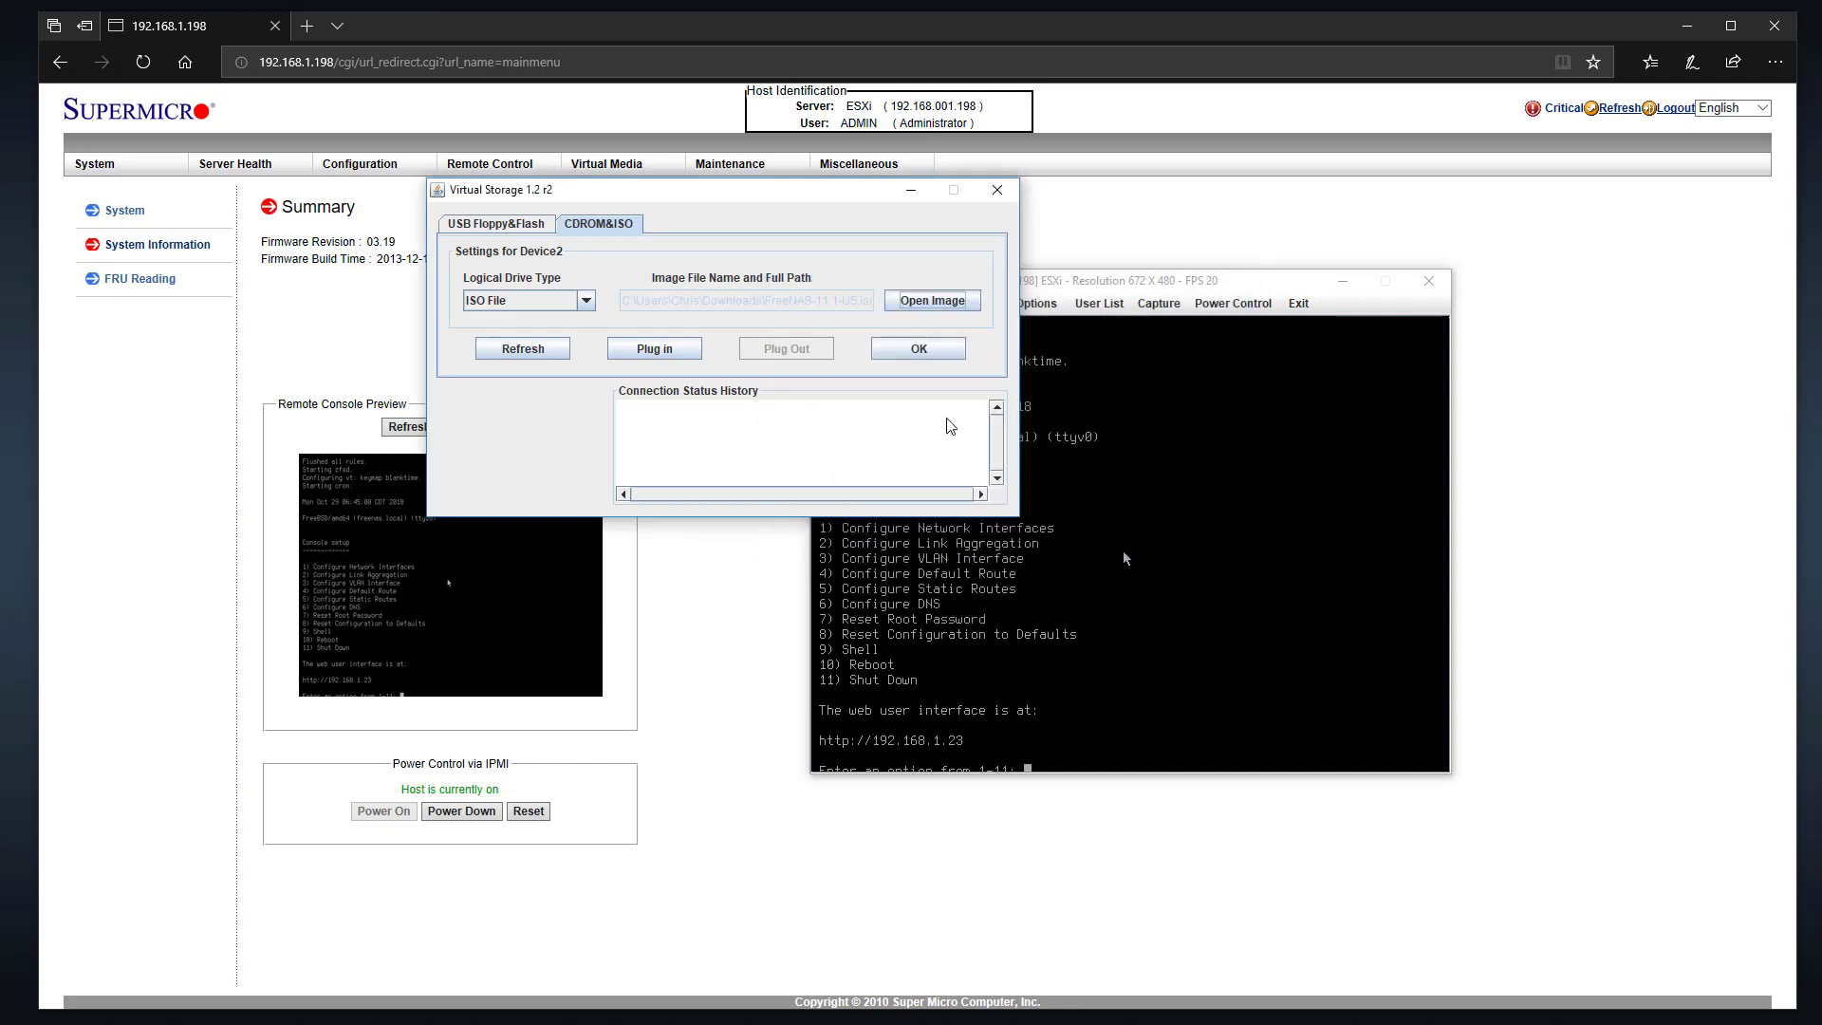
pyautogui.click(650, 351)
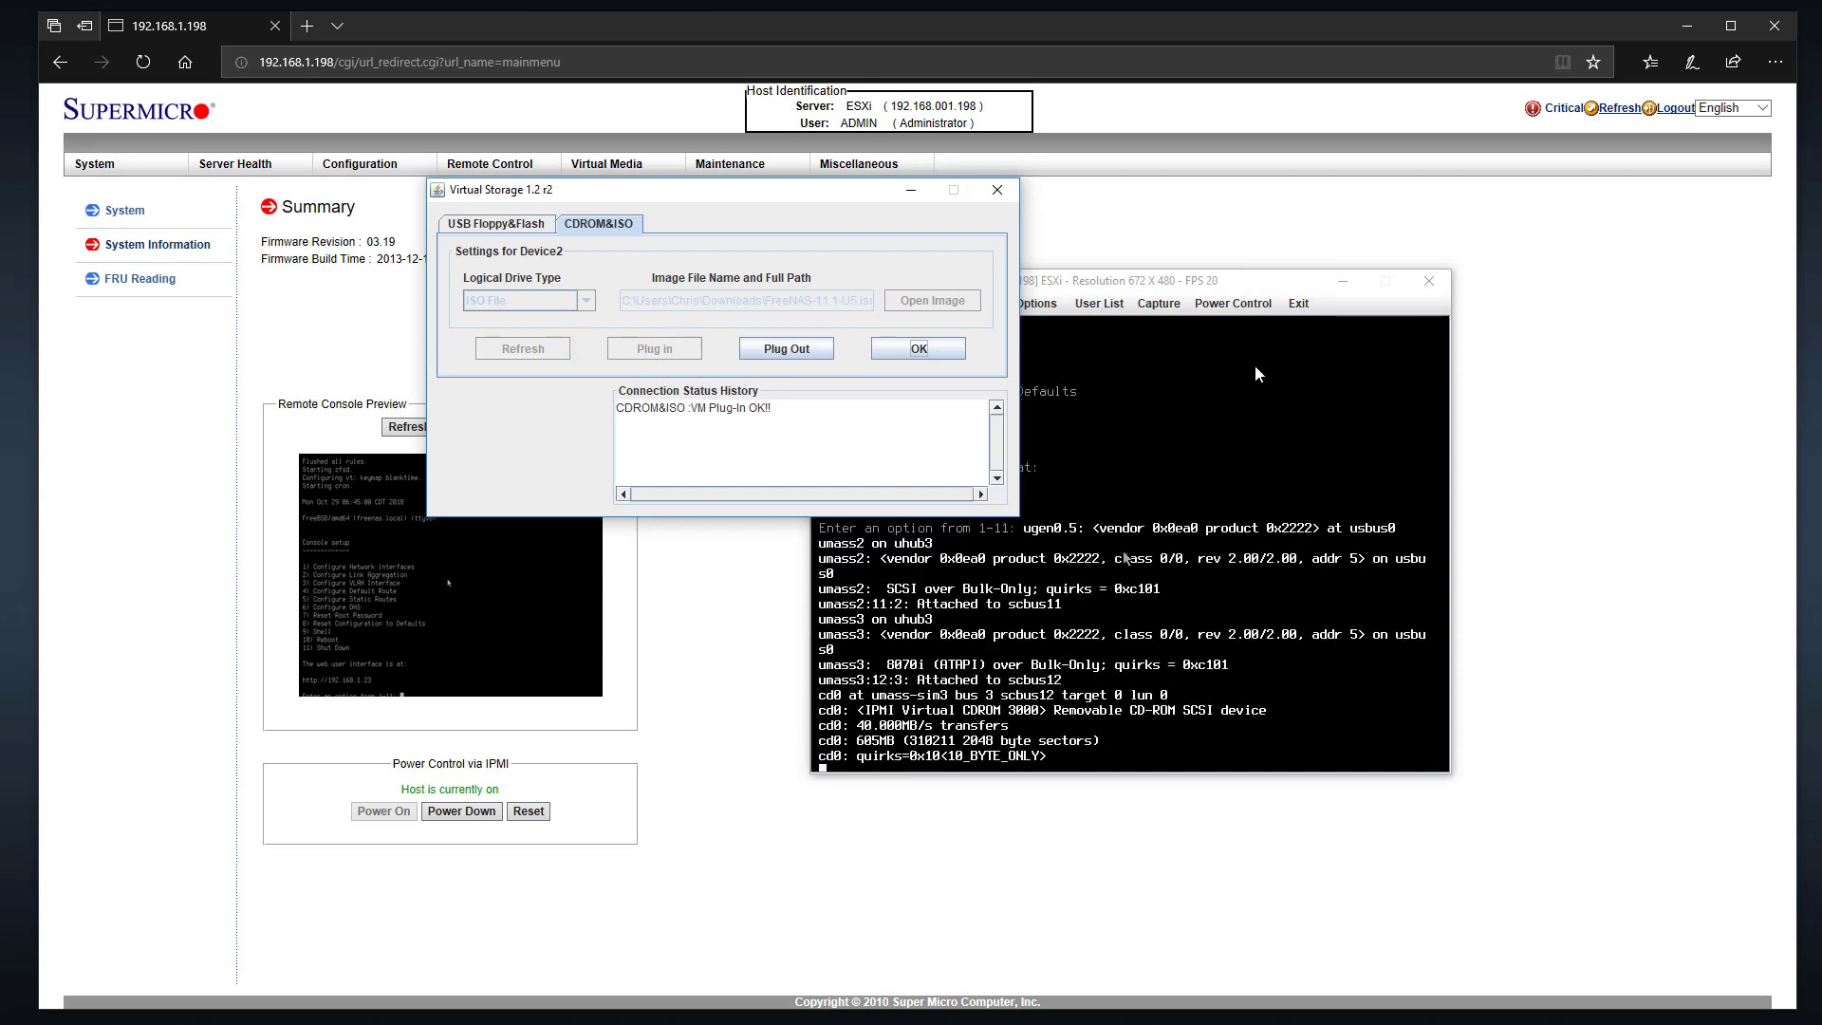
# Choose option 10 in the FreeNAS console menu and confirm the reboot with y.
pyautogui.moveTo(1208, 286)
pyautogui.mouseDown()
pyautogui.moveTo(1329, 317)
pyautogui.moveTo(1230, 315)
pyautogui.mouseUp()
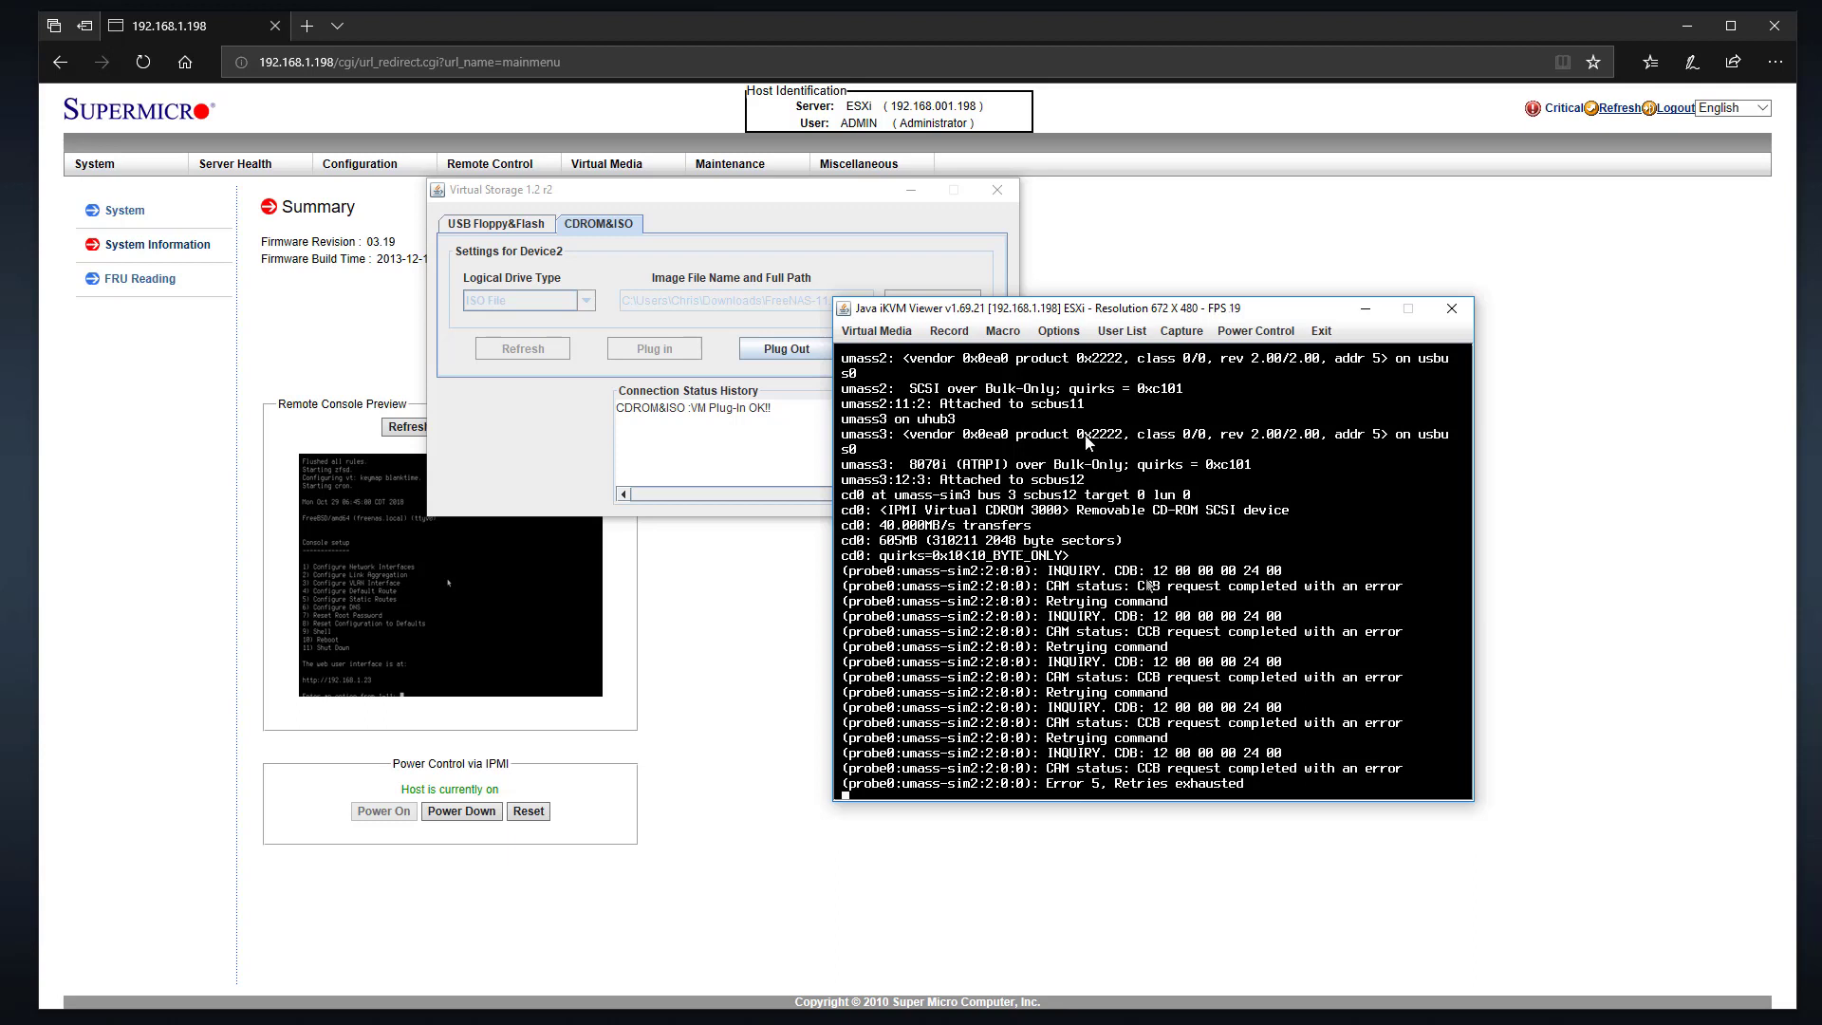
pyautogui.click(1254, 334)
pyautogui.click(1182, 574)
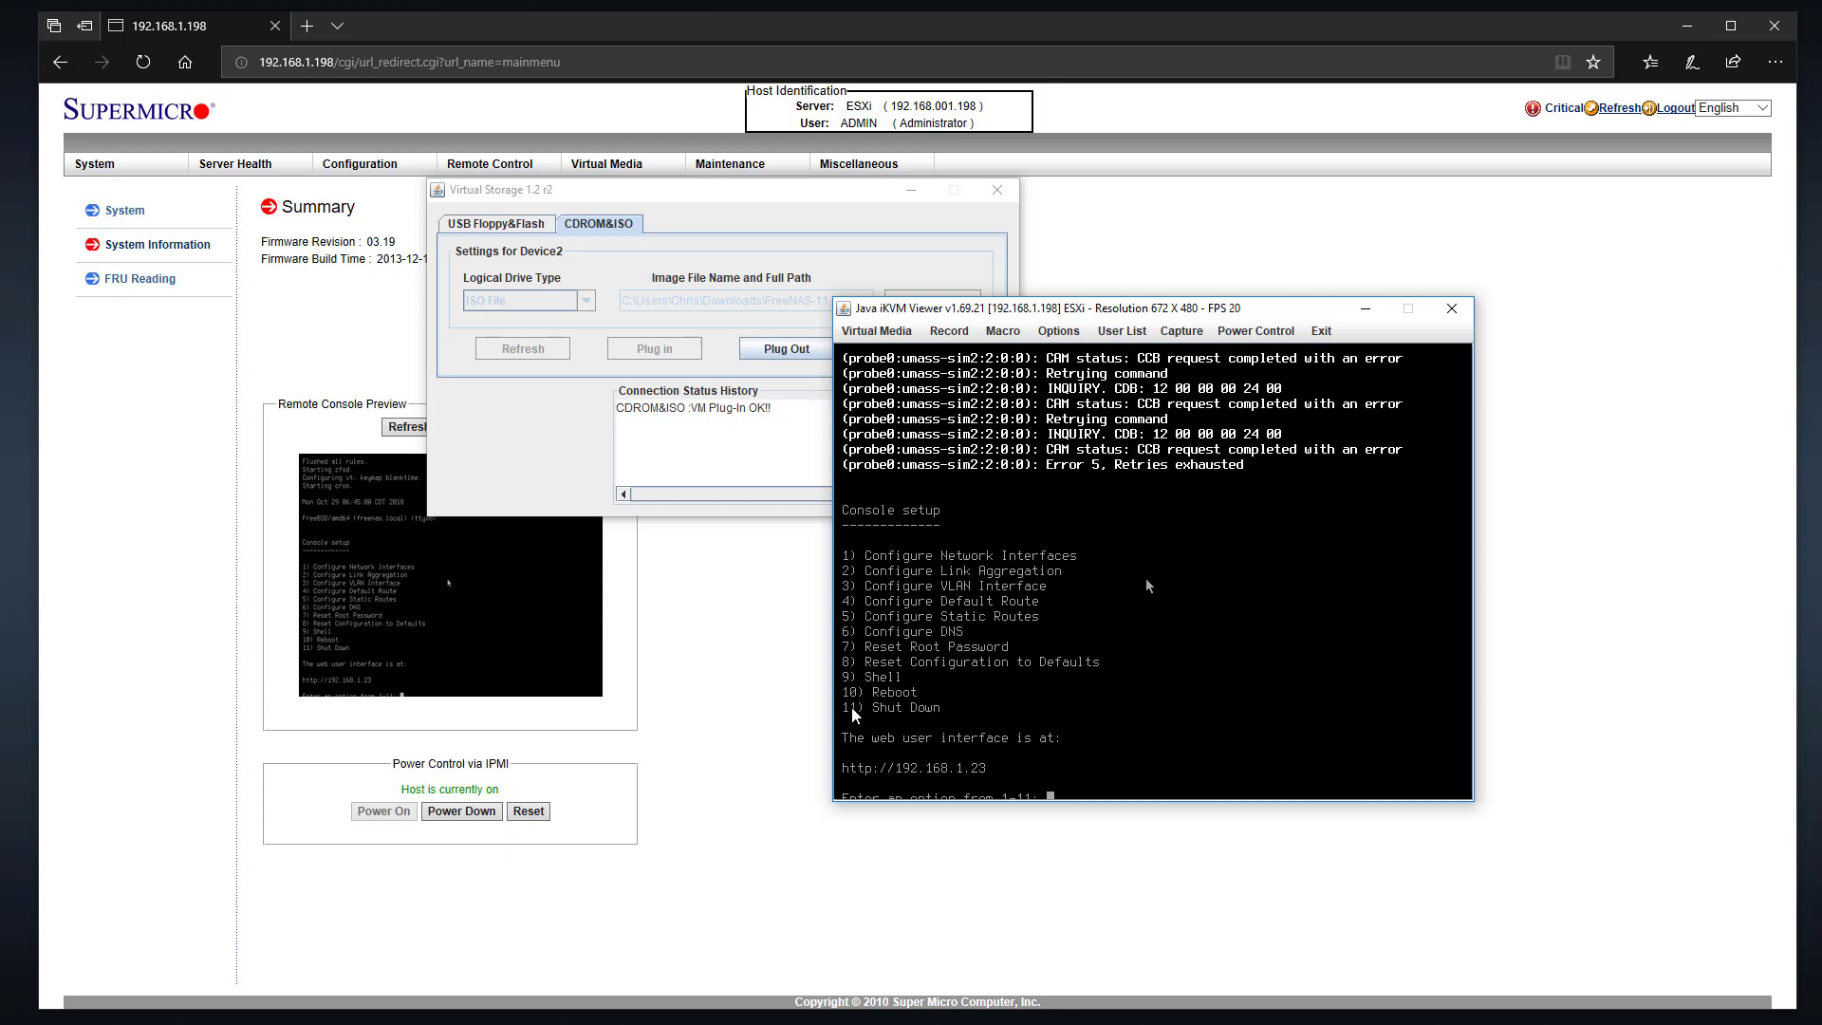
pyautogui.write('10')
pyautogui.press('Return')
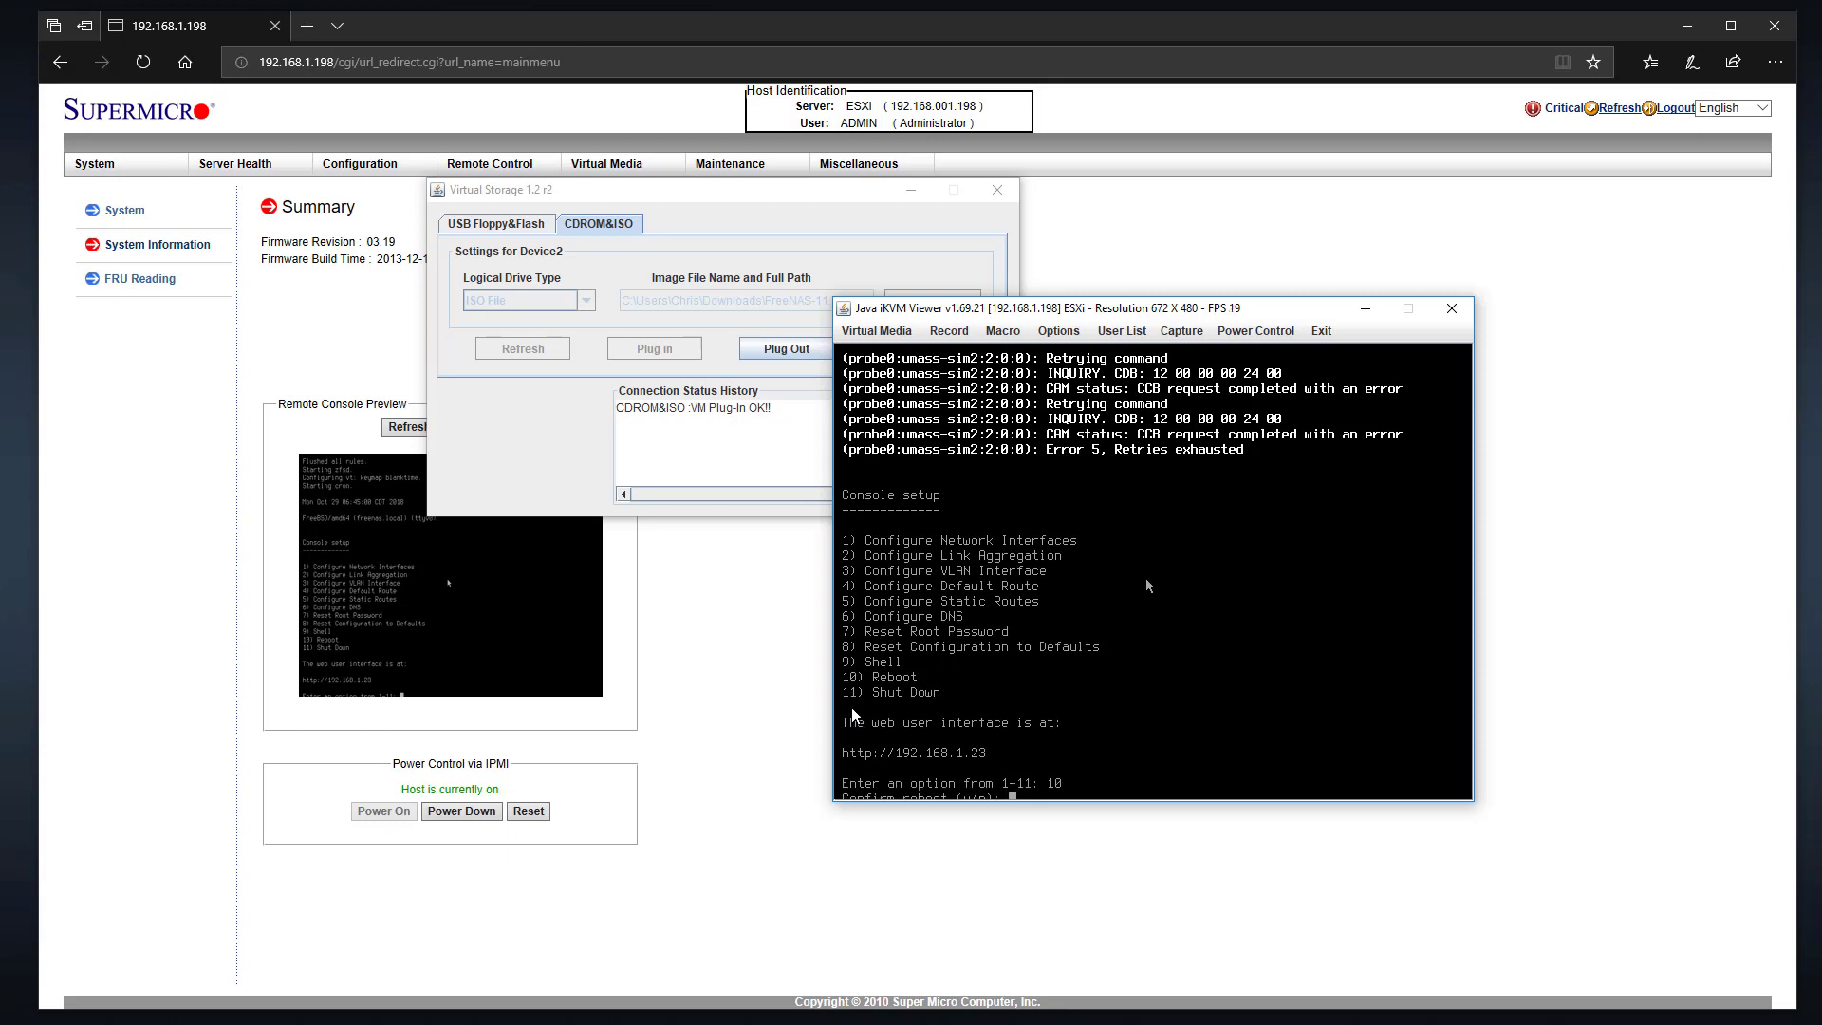
pyautogui.write('y')
pyautogui.press('Return')
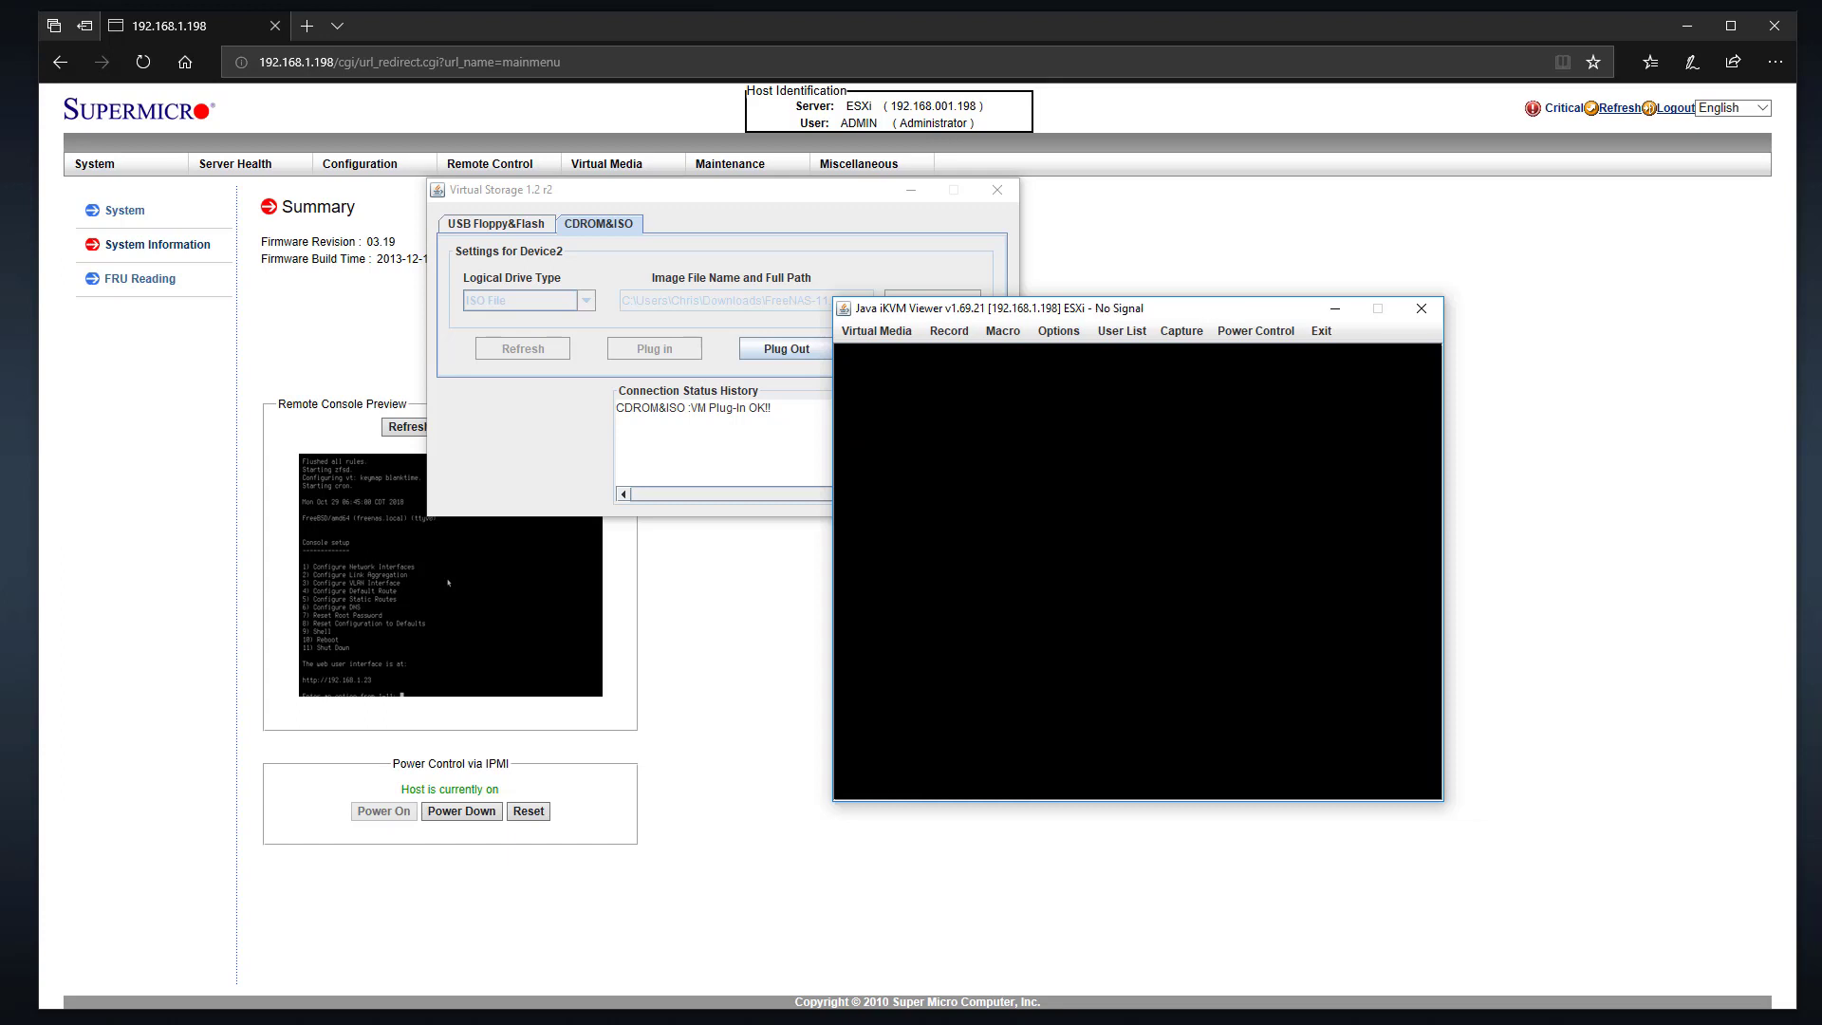
# Search 'ja' in the Start menu and launch Configure Java.
pyautogui.press('super')
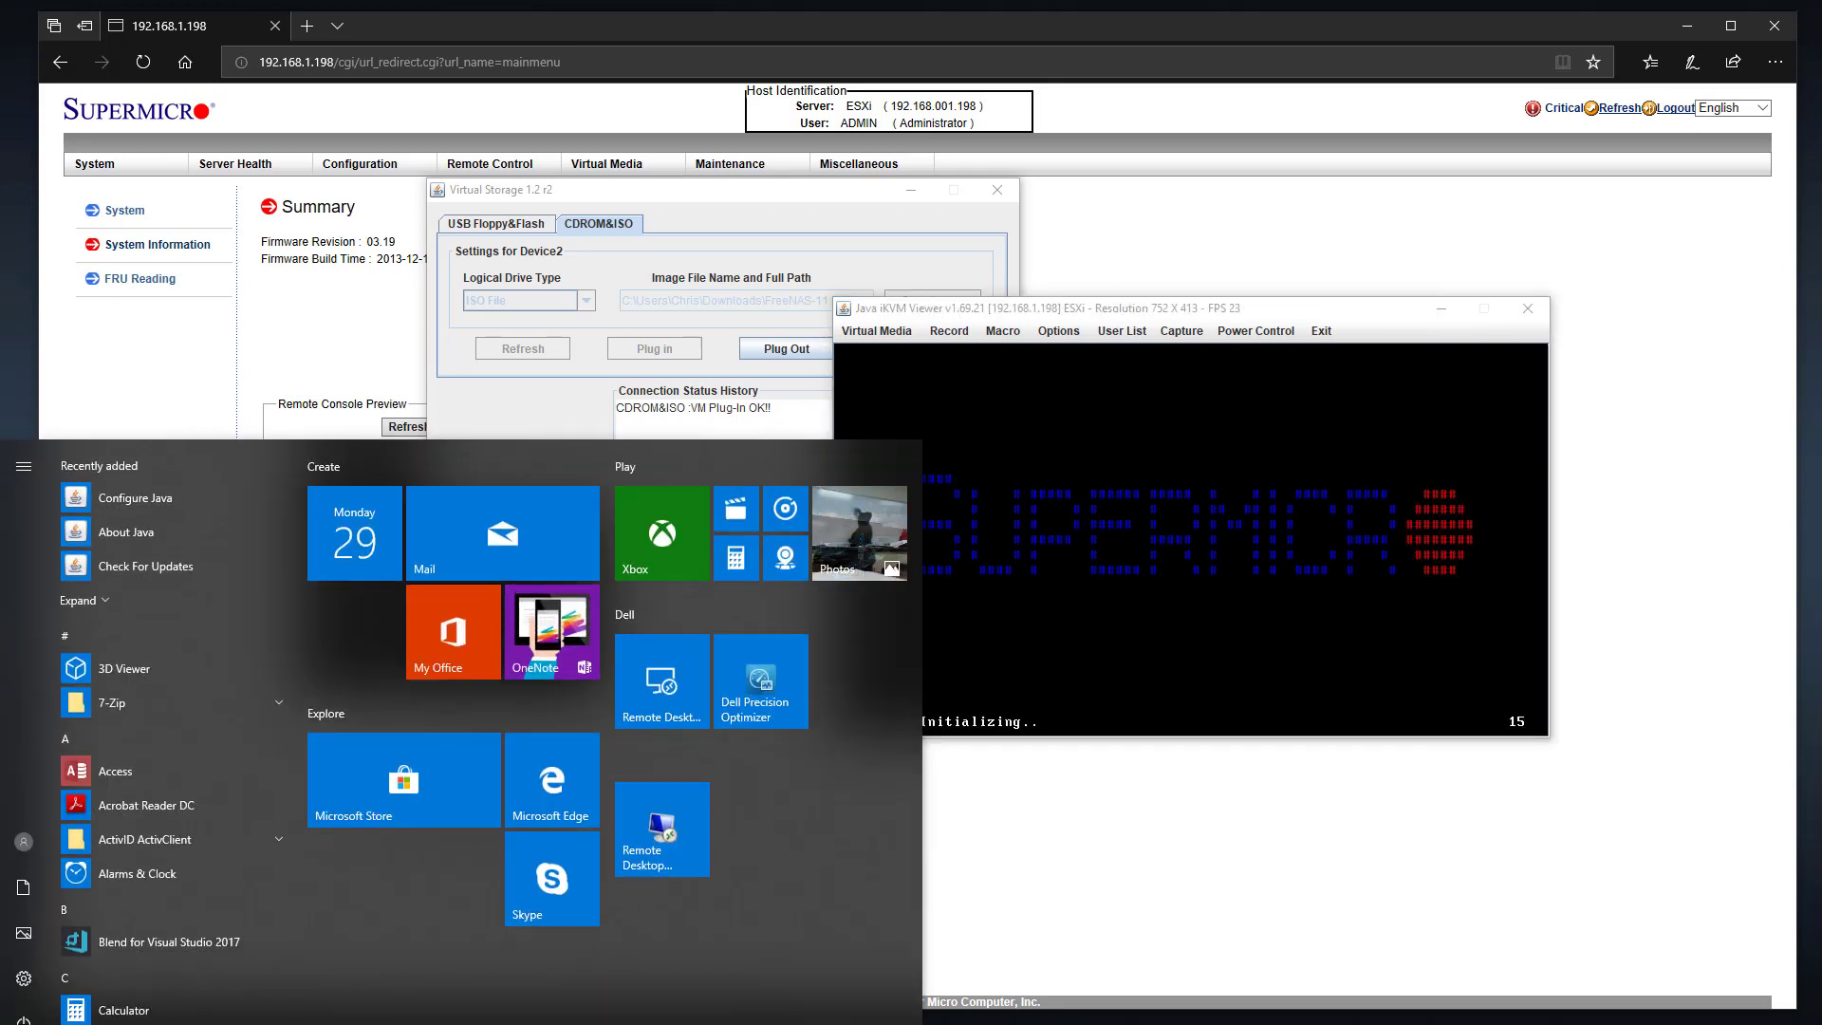
pyautogui.write('ja')
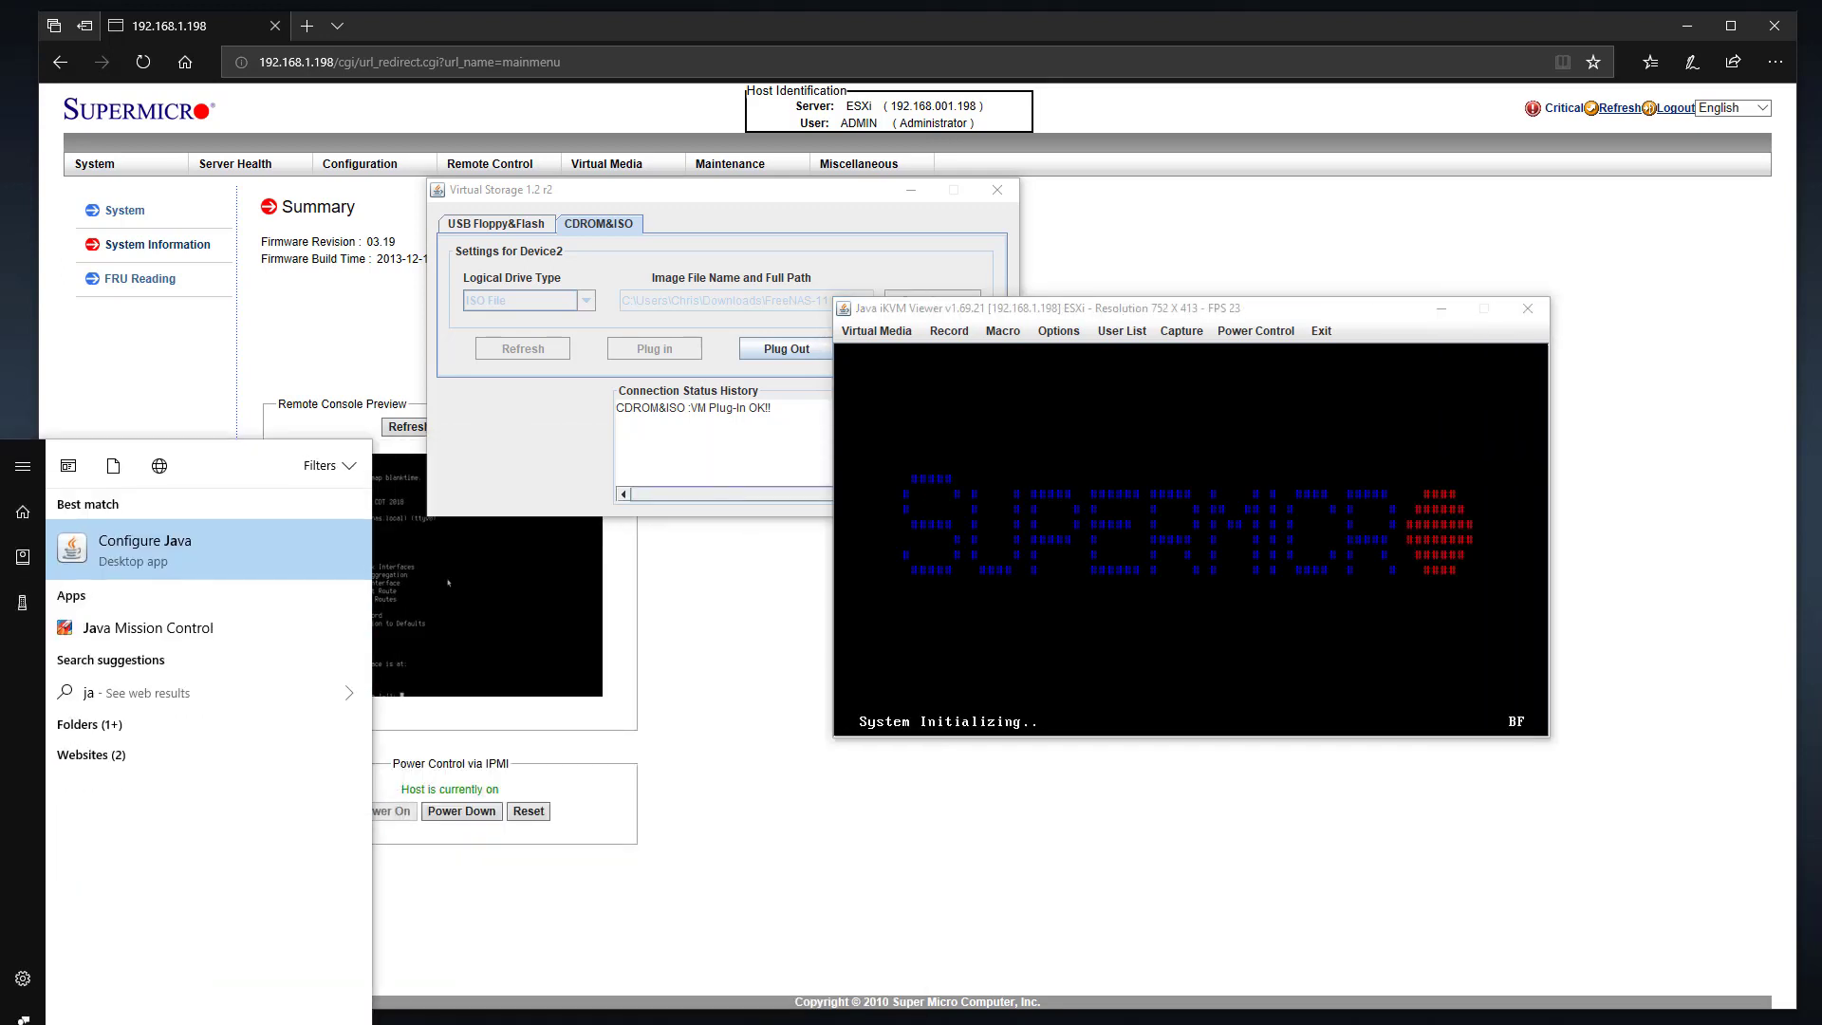
pyautogui.click(173, 547)
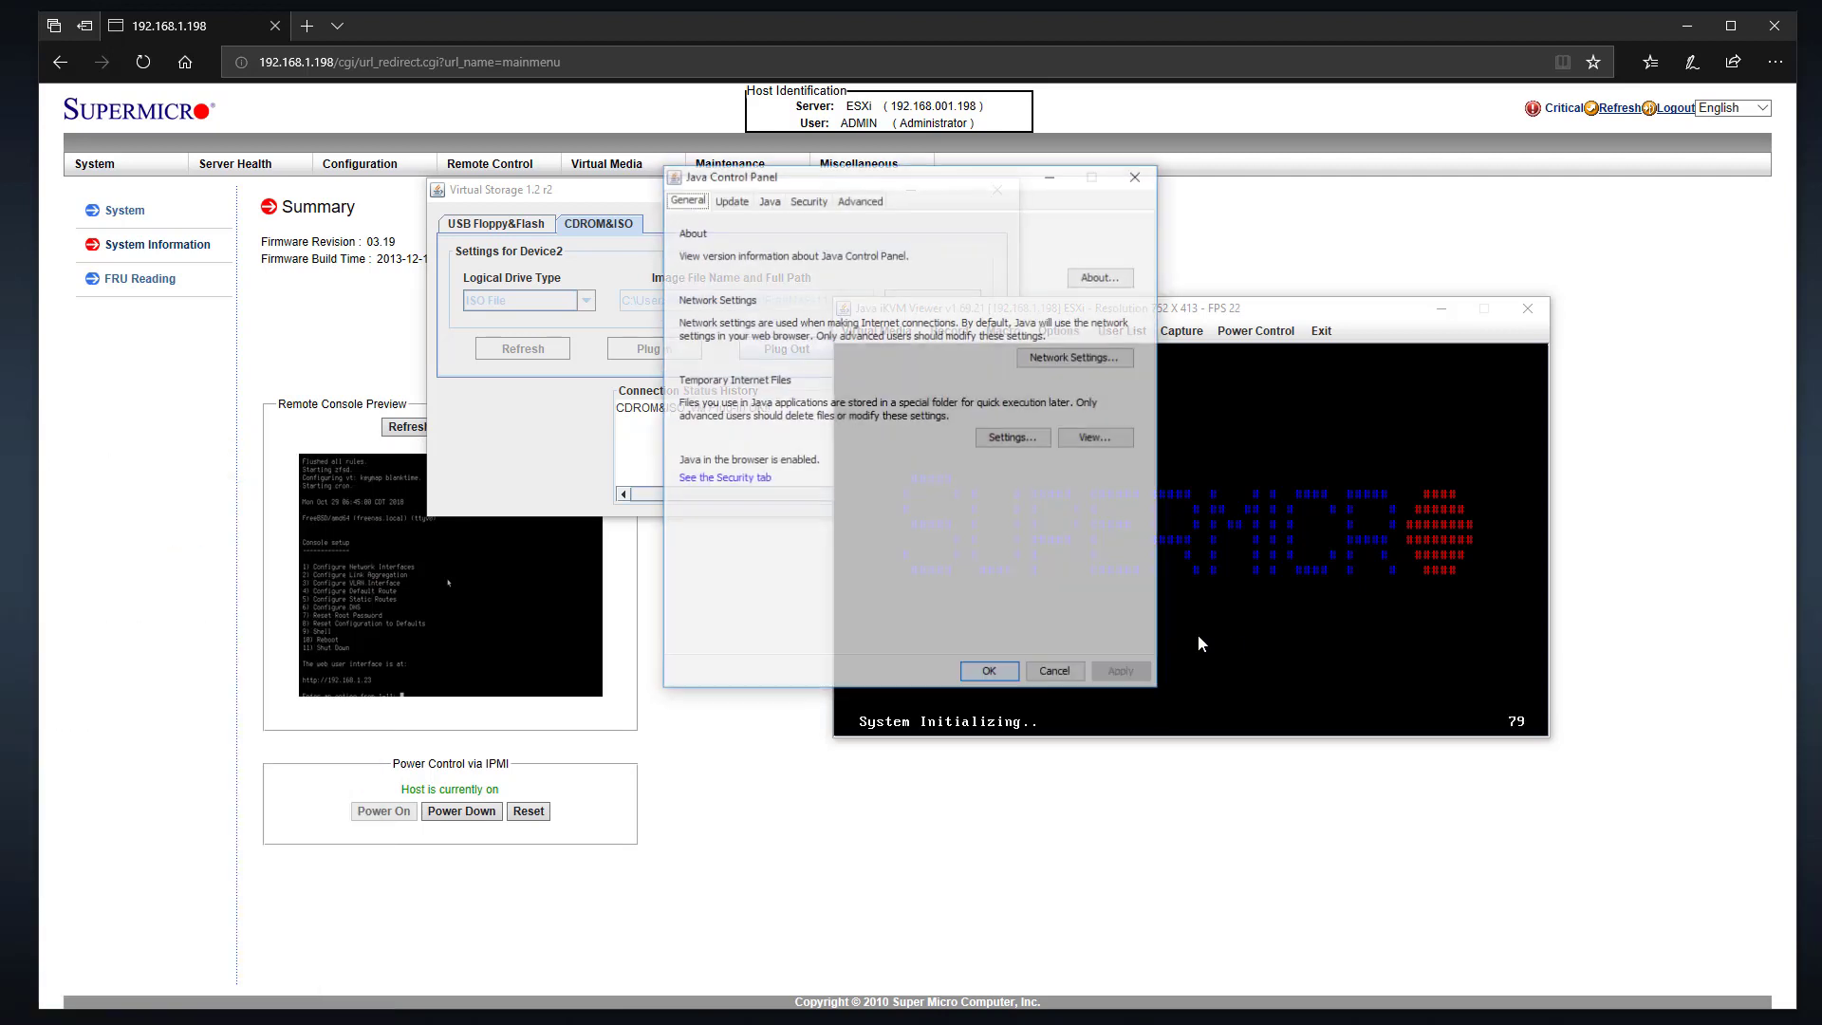
# Press DEL on the rebooting server to enter BIOS Setup, with both windows arranged side by side.
pyautogui.click(1345, 636)
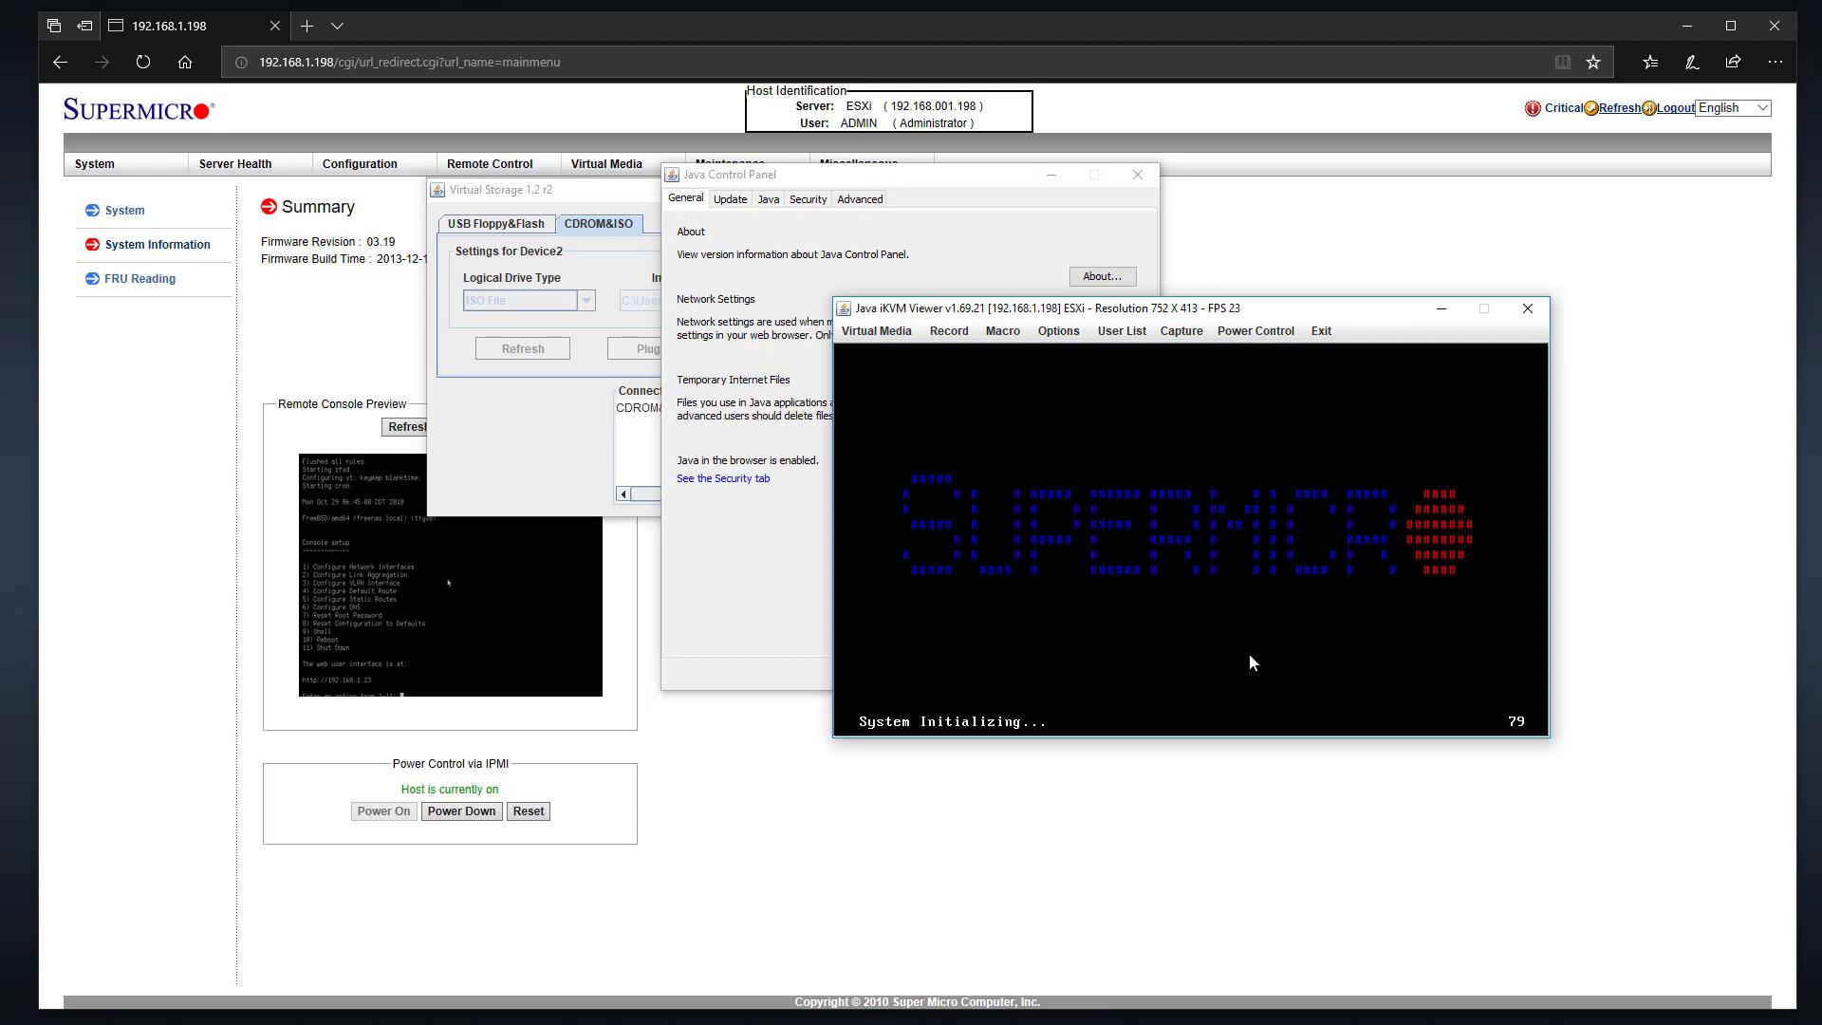
pyautogui.moveTo(1167, 317); pyautogui.dragTo(1353, 326)
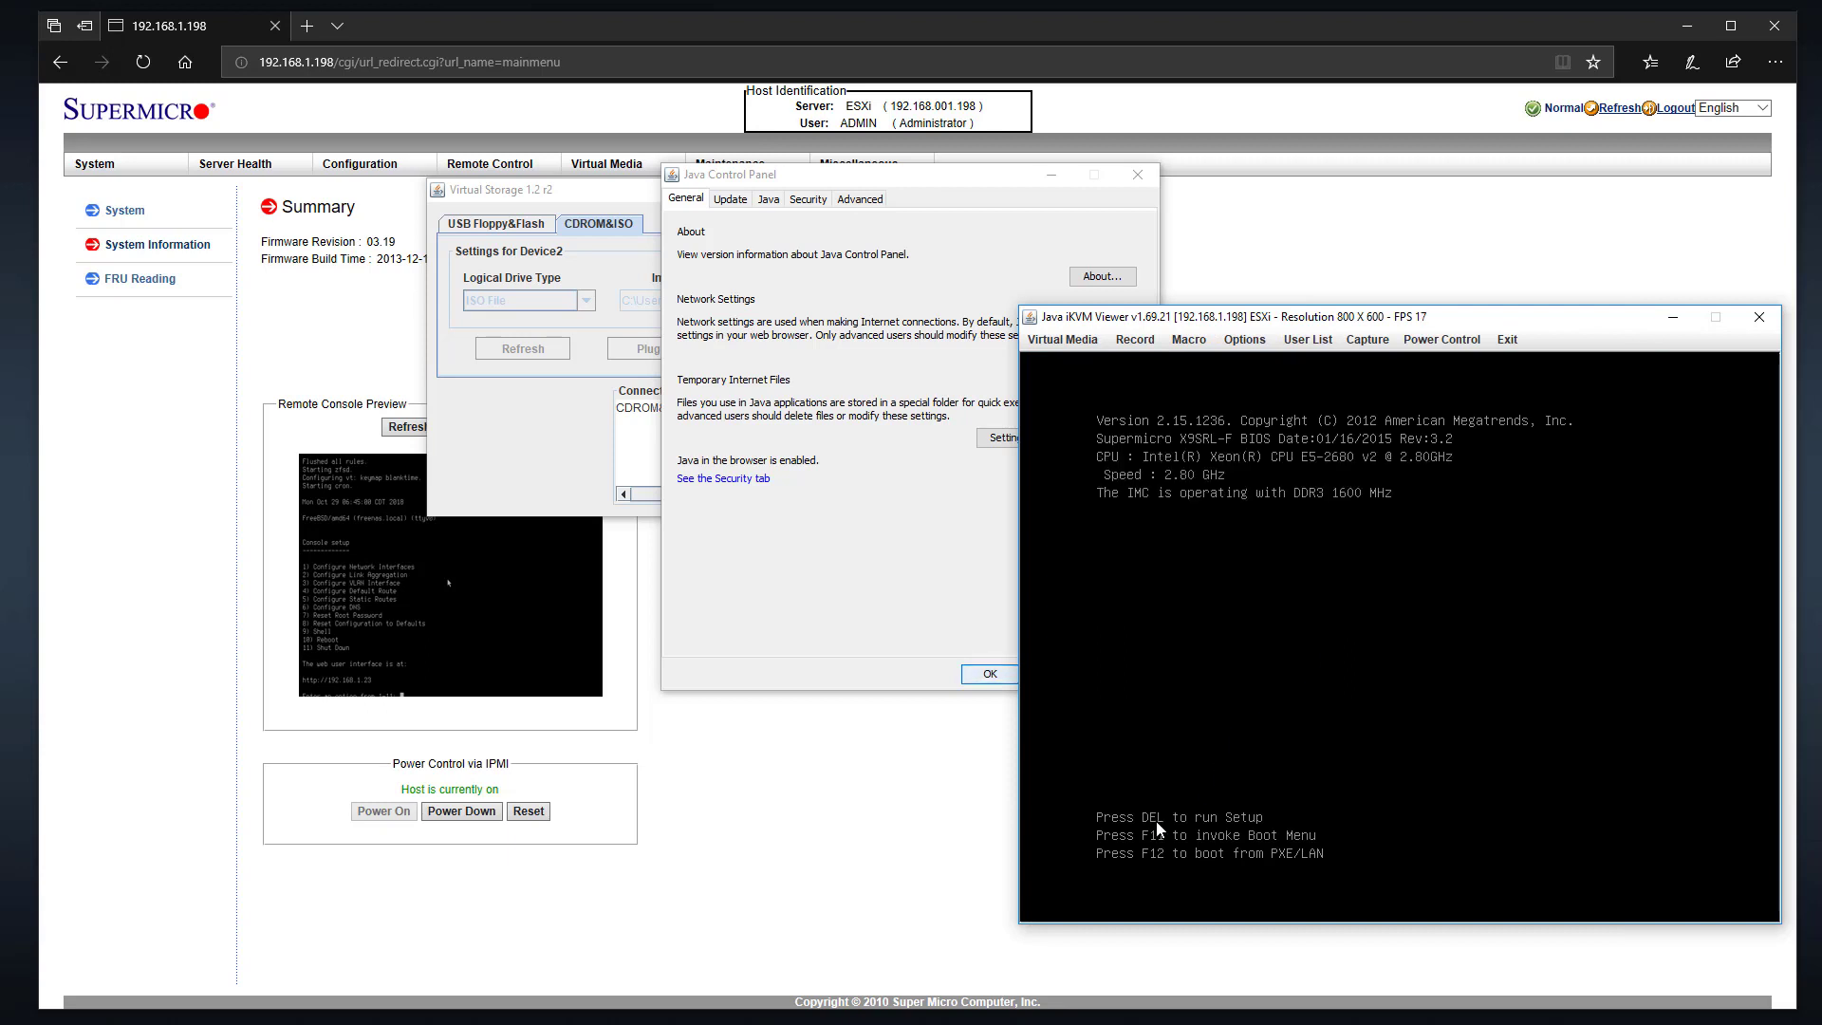
pyautogui.press('Delete')
pyautogui.moveTo(835, 175); pyautogui.dragTo(584, 176)
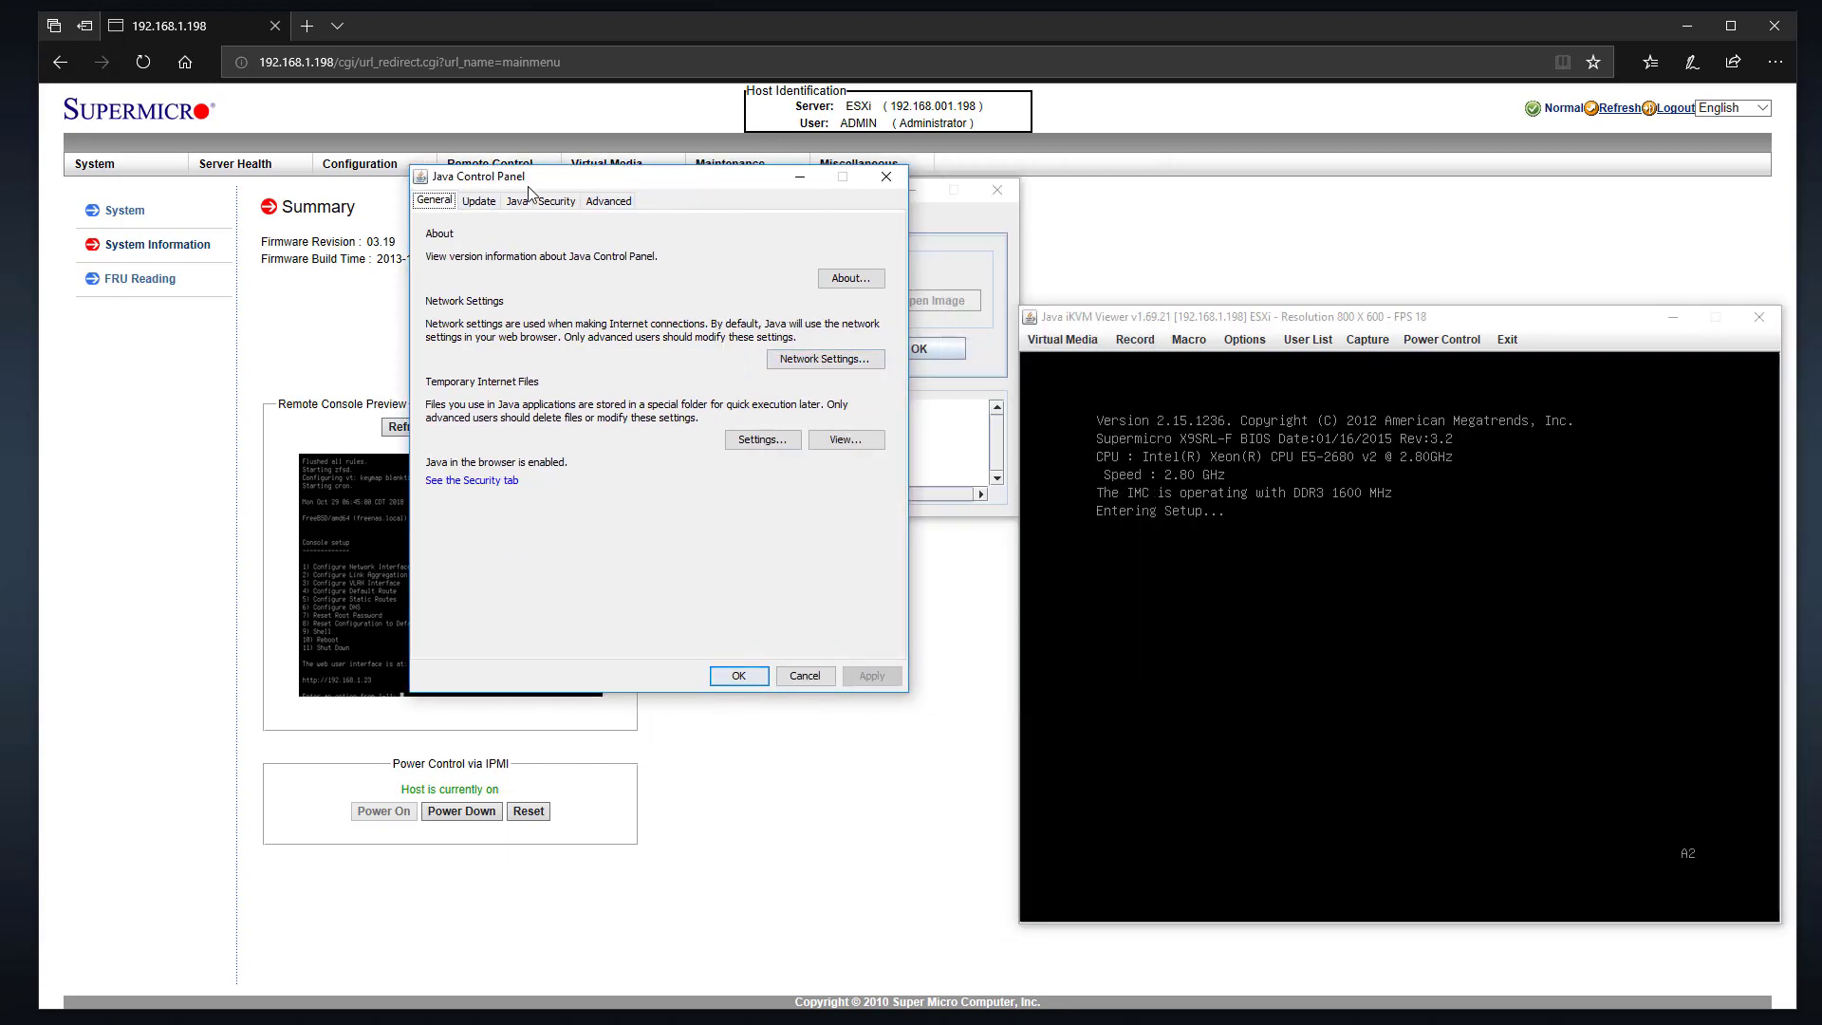
# Show the Java Control Panel Security tab and shift the iKVM Viewer up and left.
pyautogui.click(569, 203)
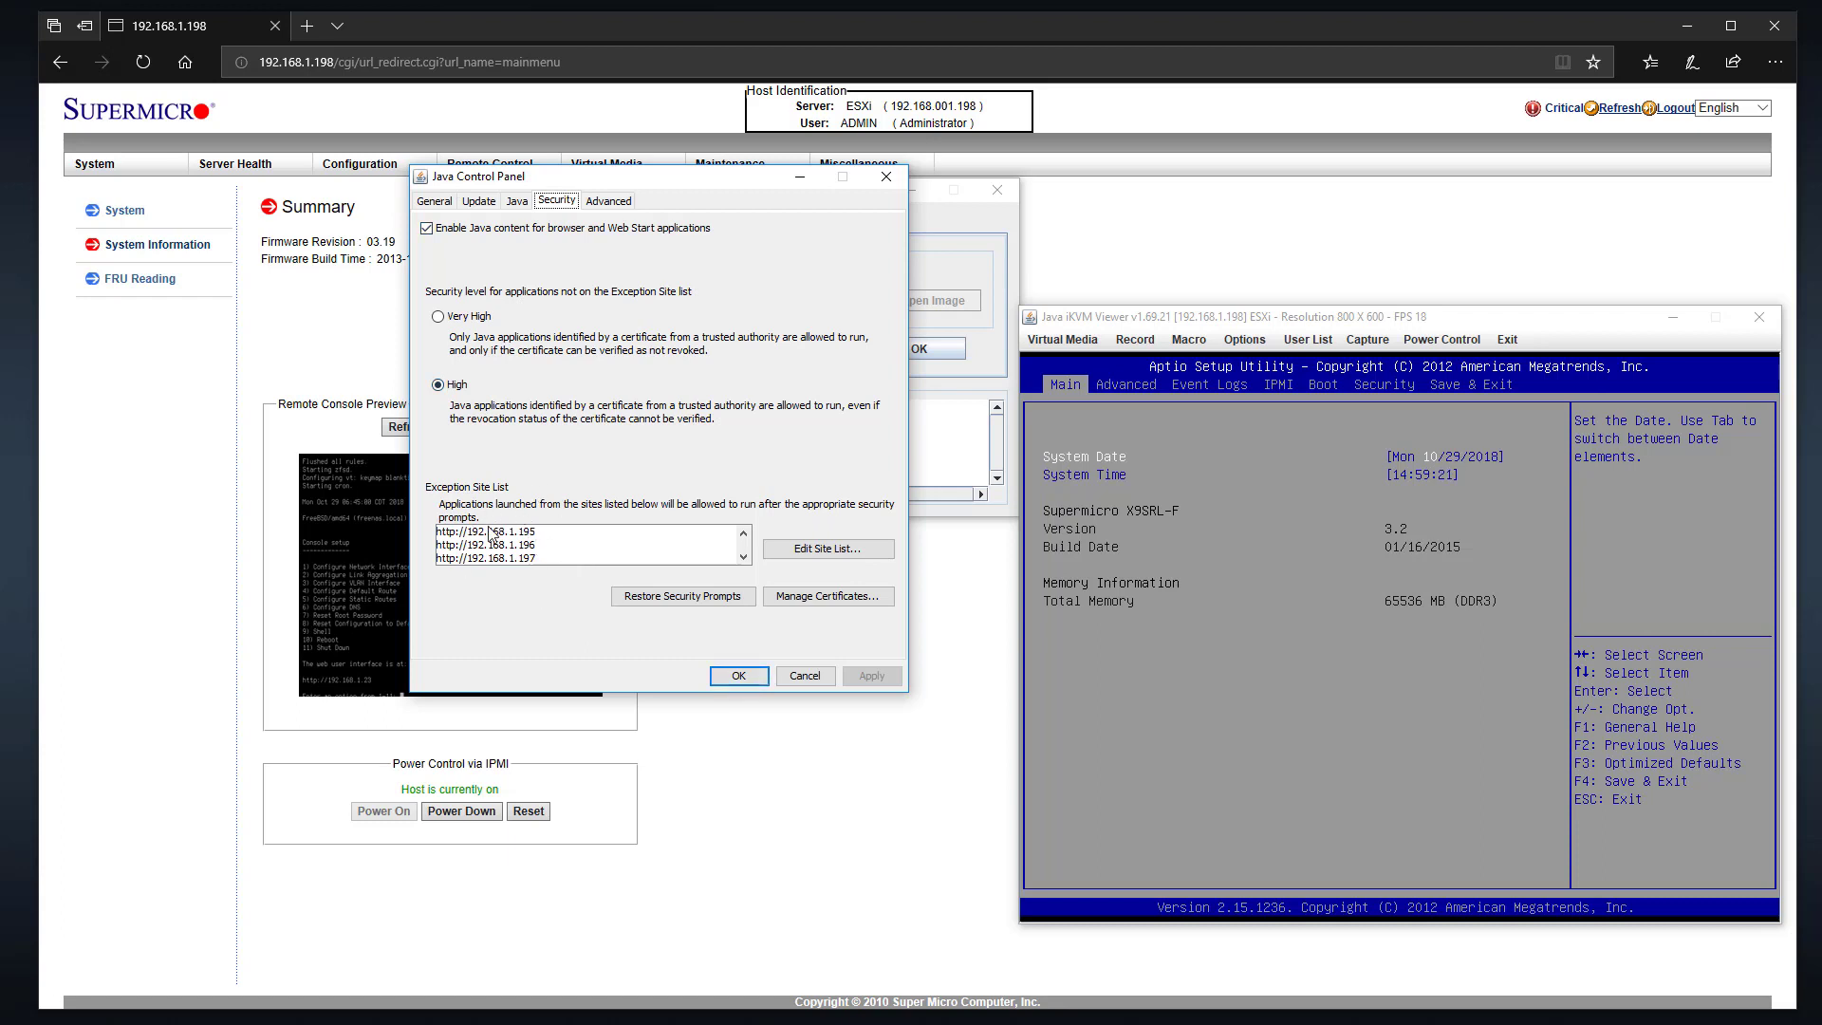
pyautogui.click(1292, 320)
pyautogui.moveTo(1292, 319); pyautogui.dragTo(1170, 282)
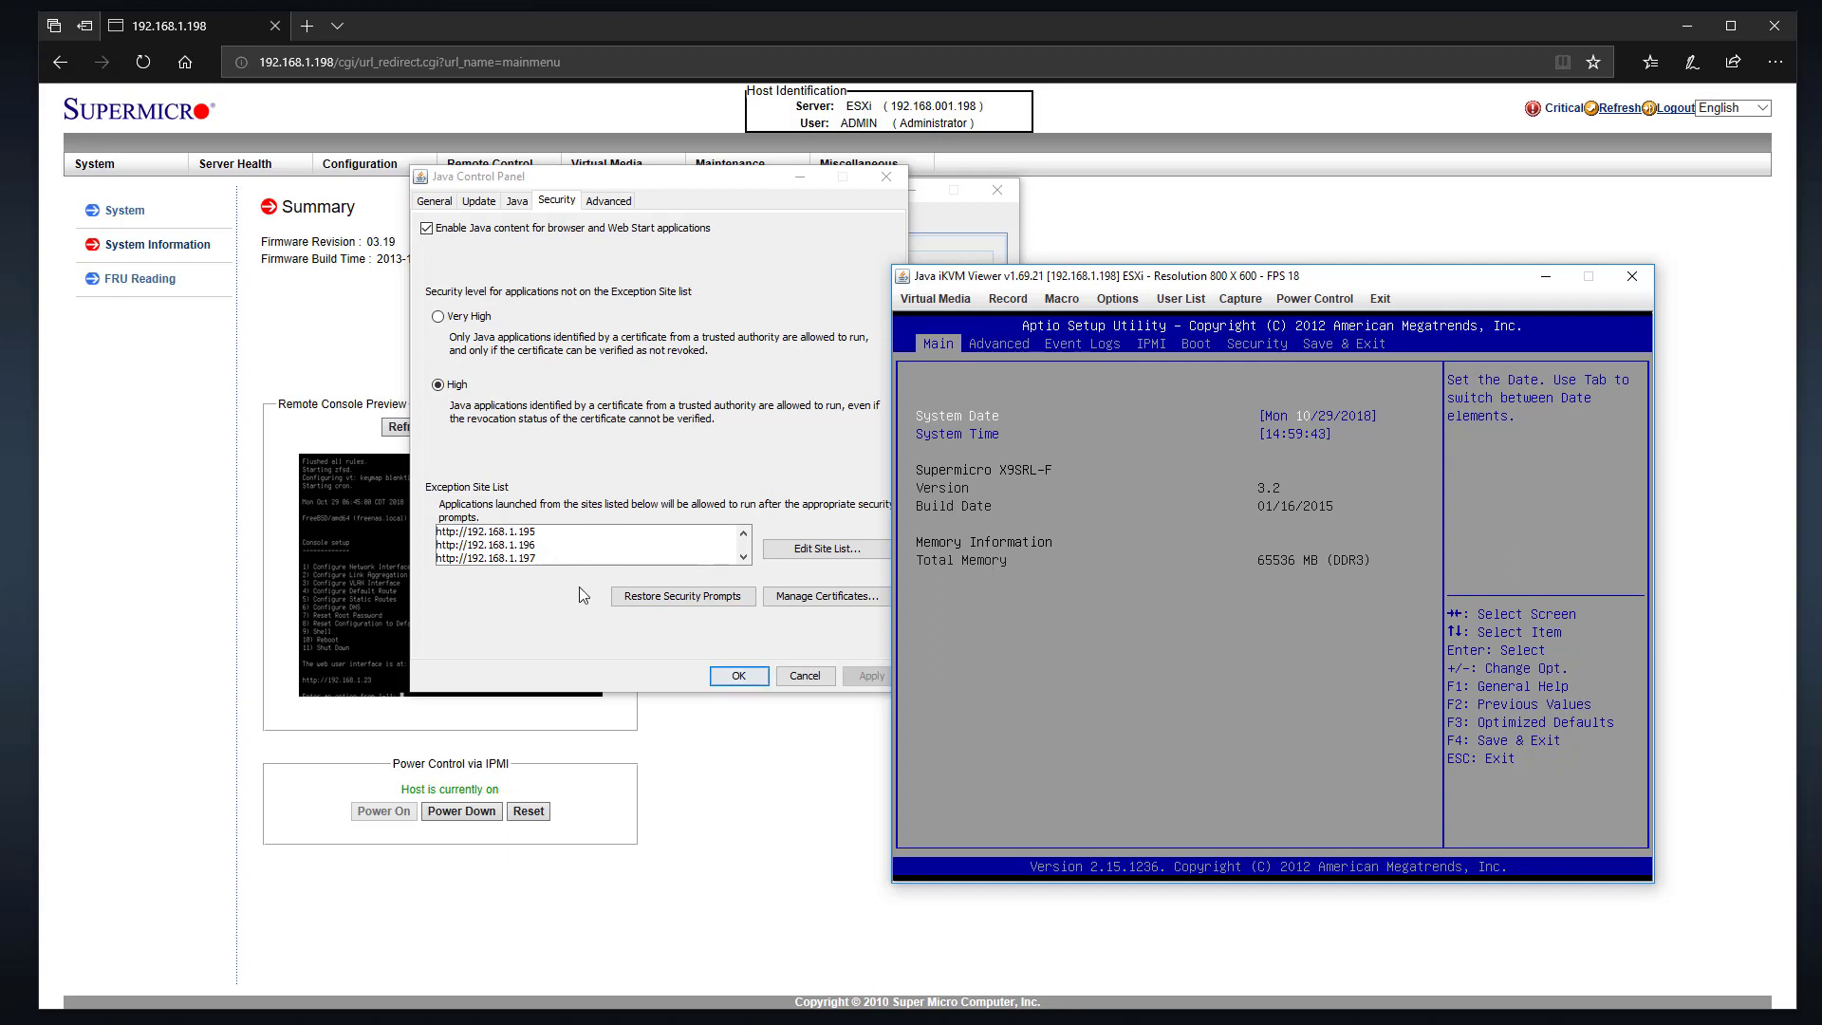
# Close Java Control Panel with OK and move the console window up and left.
pyautogui.click(740, 676)
pyautogui.click(739, 677)
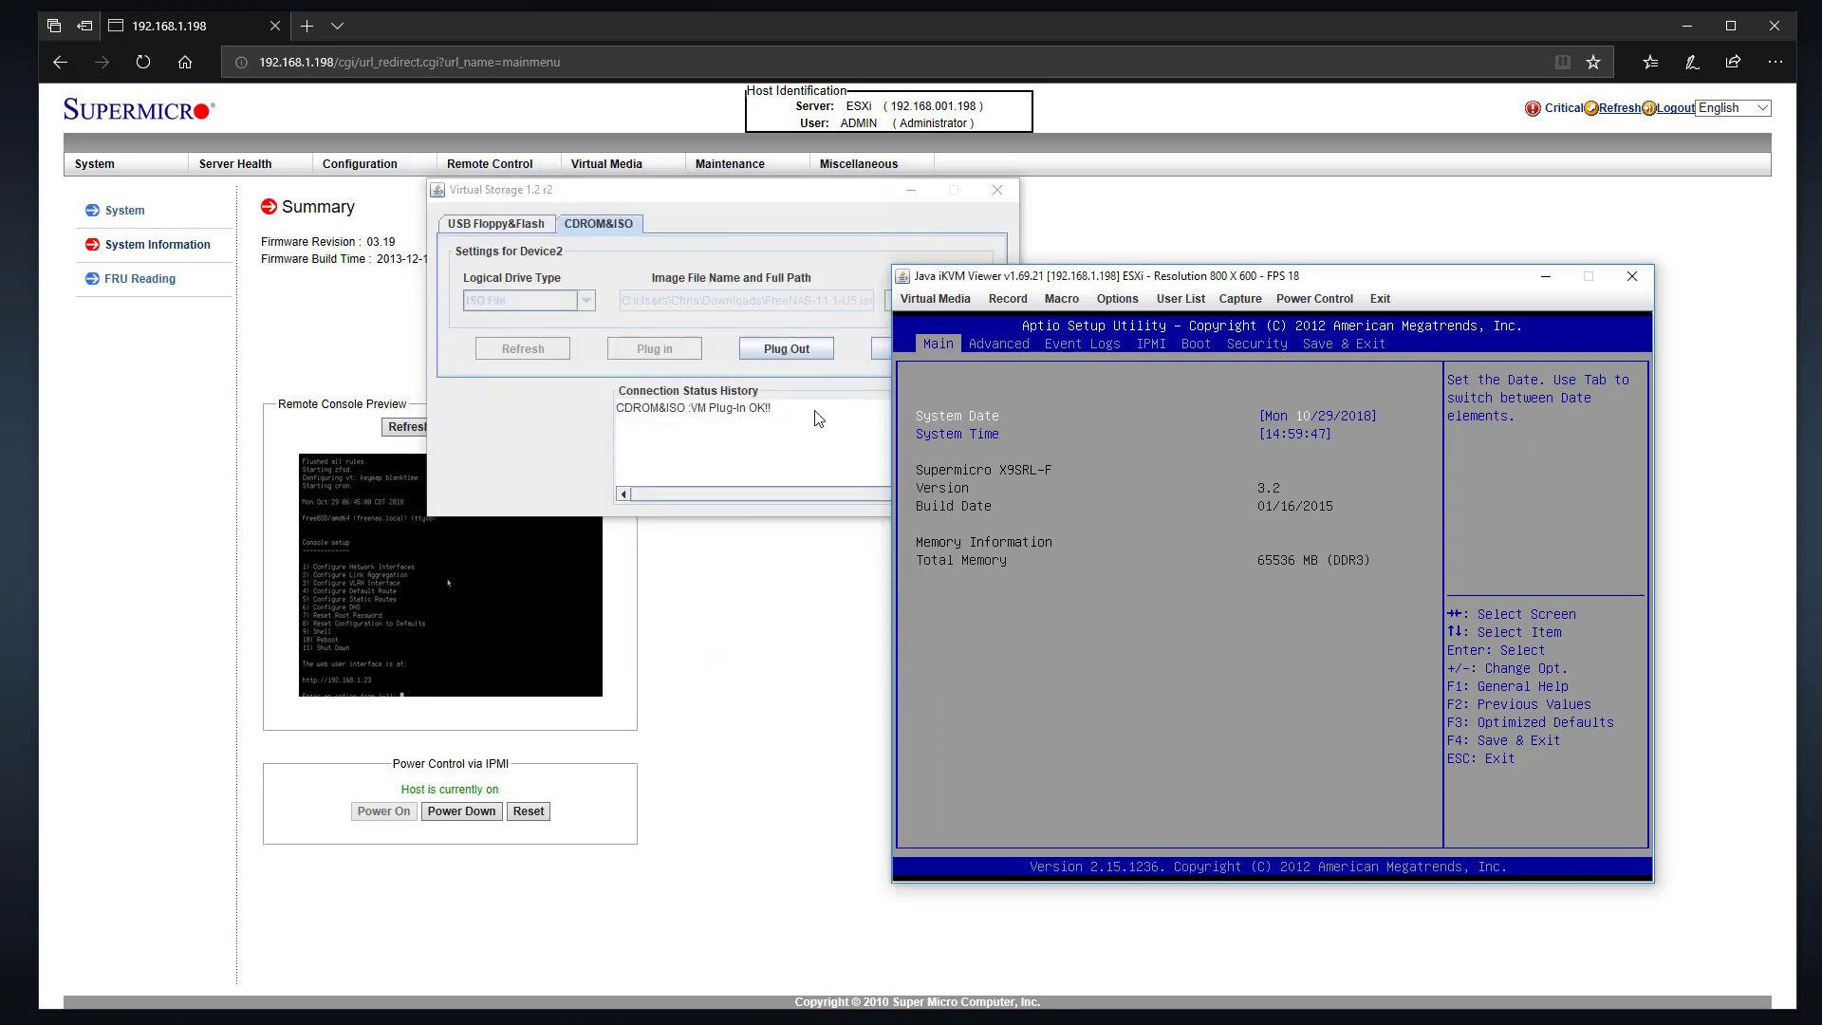
pyautogui.moveTo(1186, 281); pyautogui.dragTo(1077, 245)
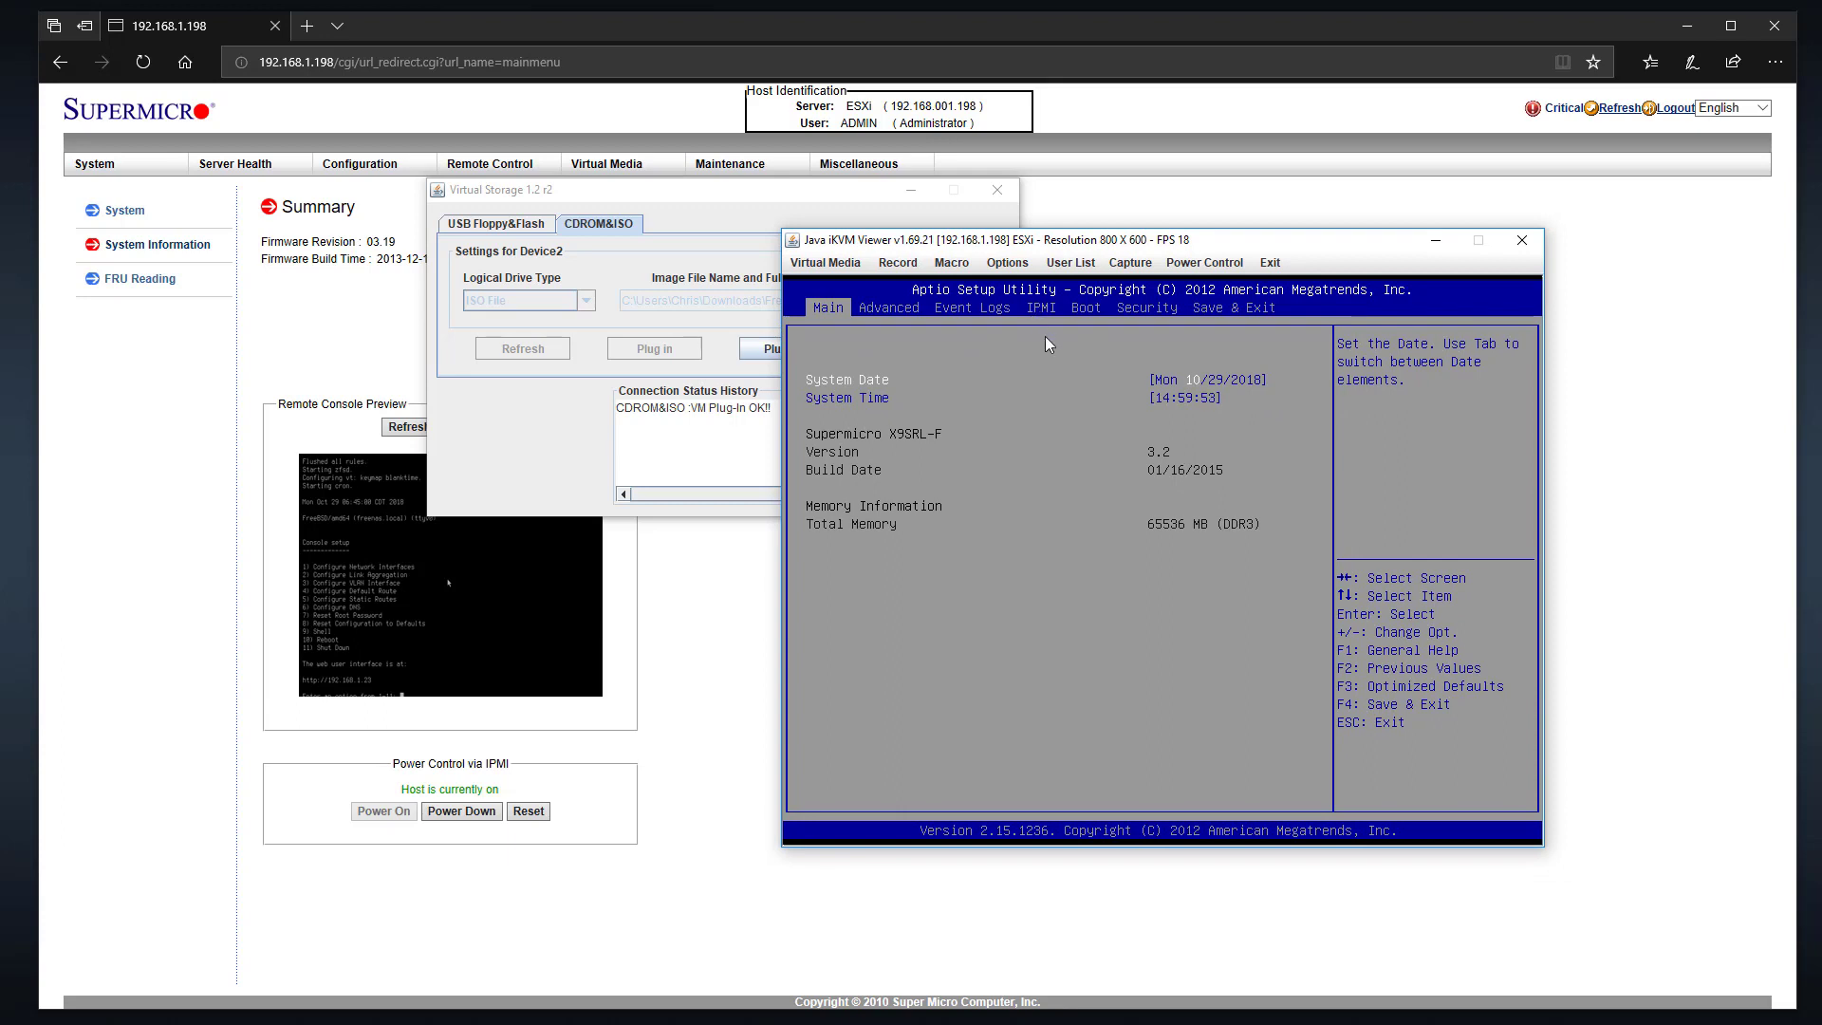
# Review the BIOS Boot and IPMI pages, opening BMC Network Configuration, then escape back.
pyautogui.press('Right')
pyautogui.press('Right')
pyautogui.press('Right')
pyautogui.press('Right')
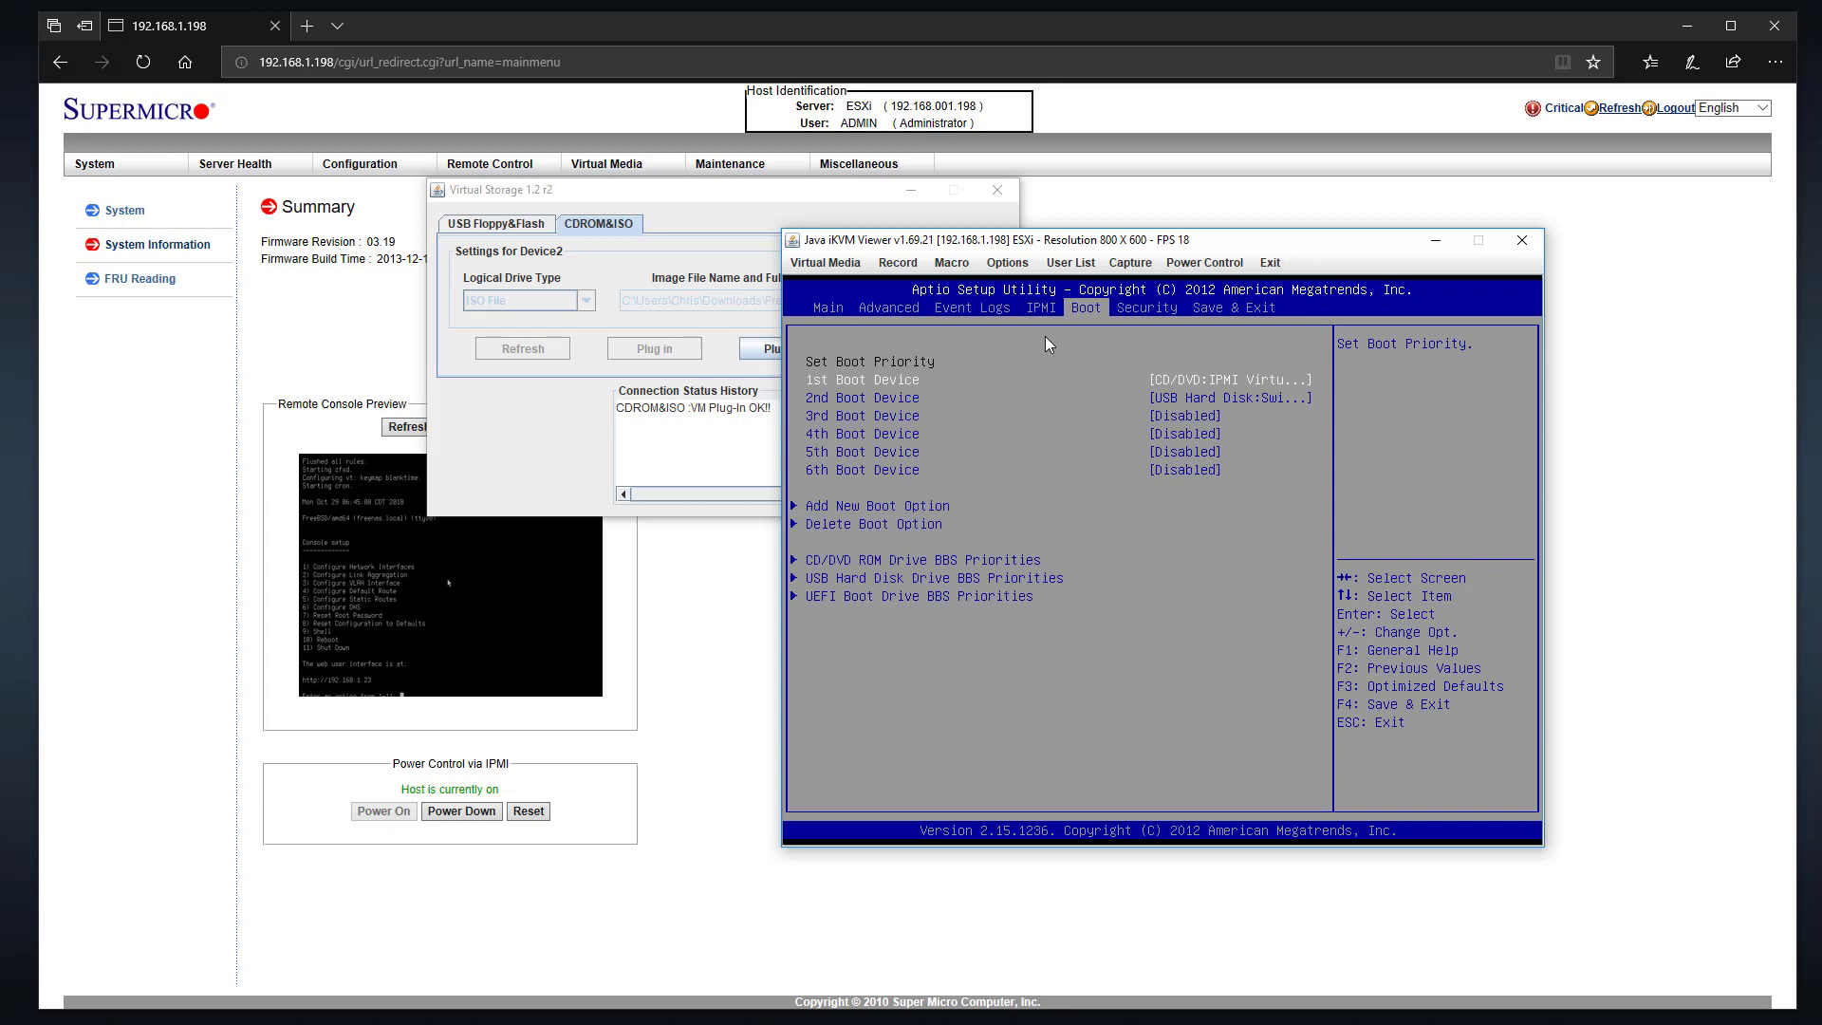
pyautogui.press('Left')
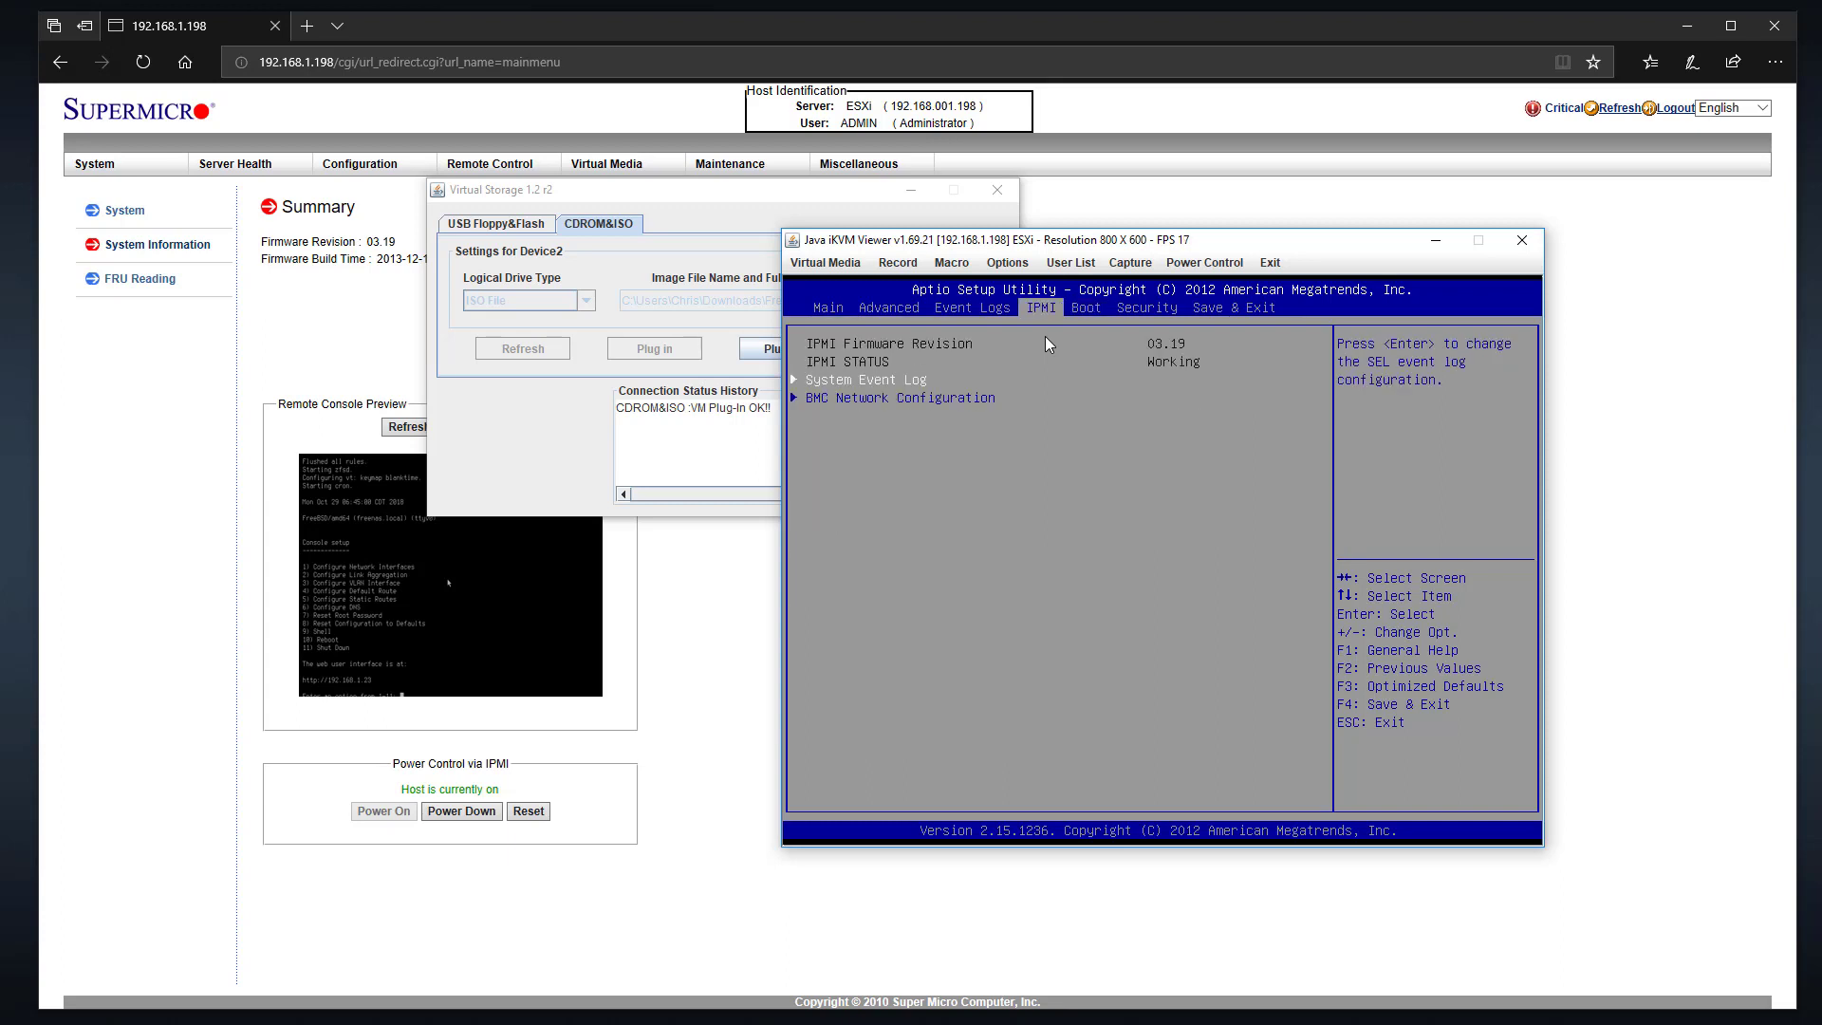
pyautogui.press('Down')
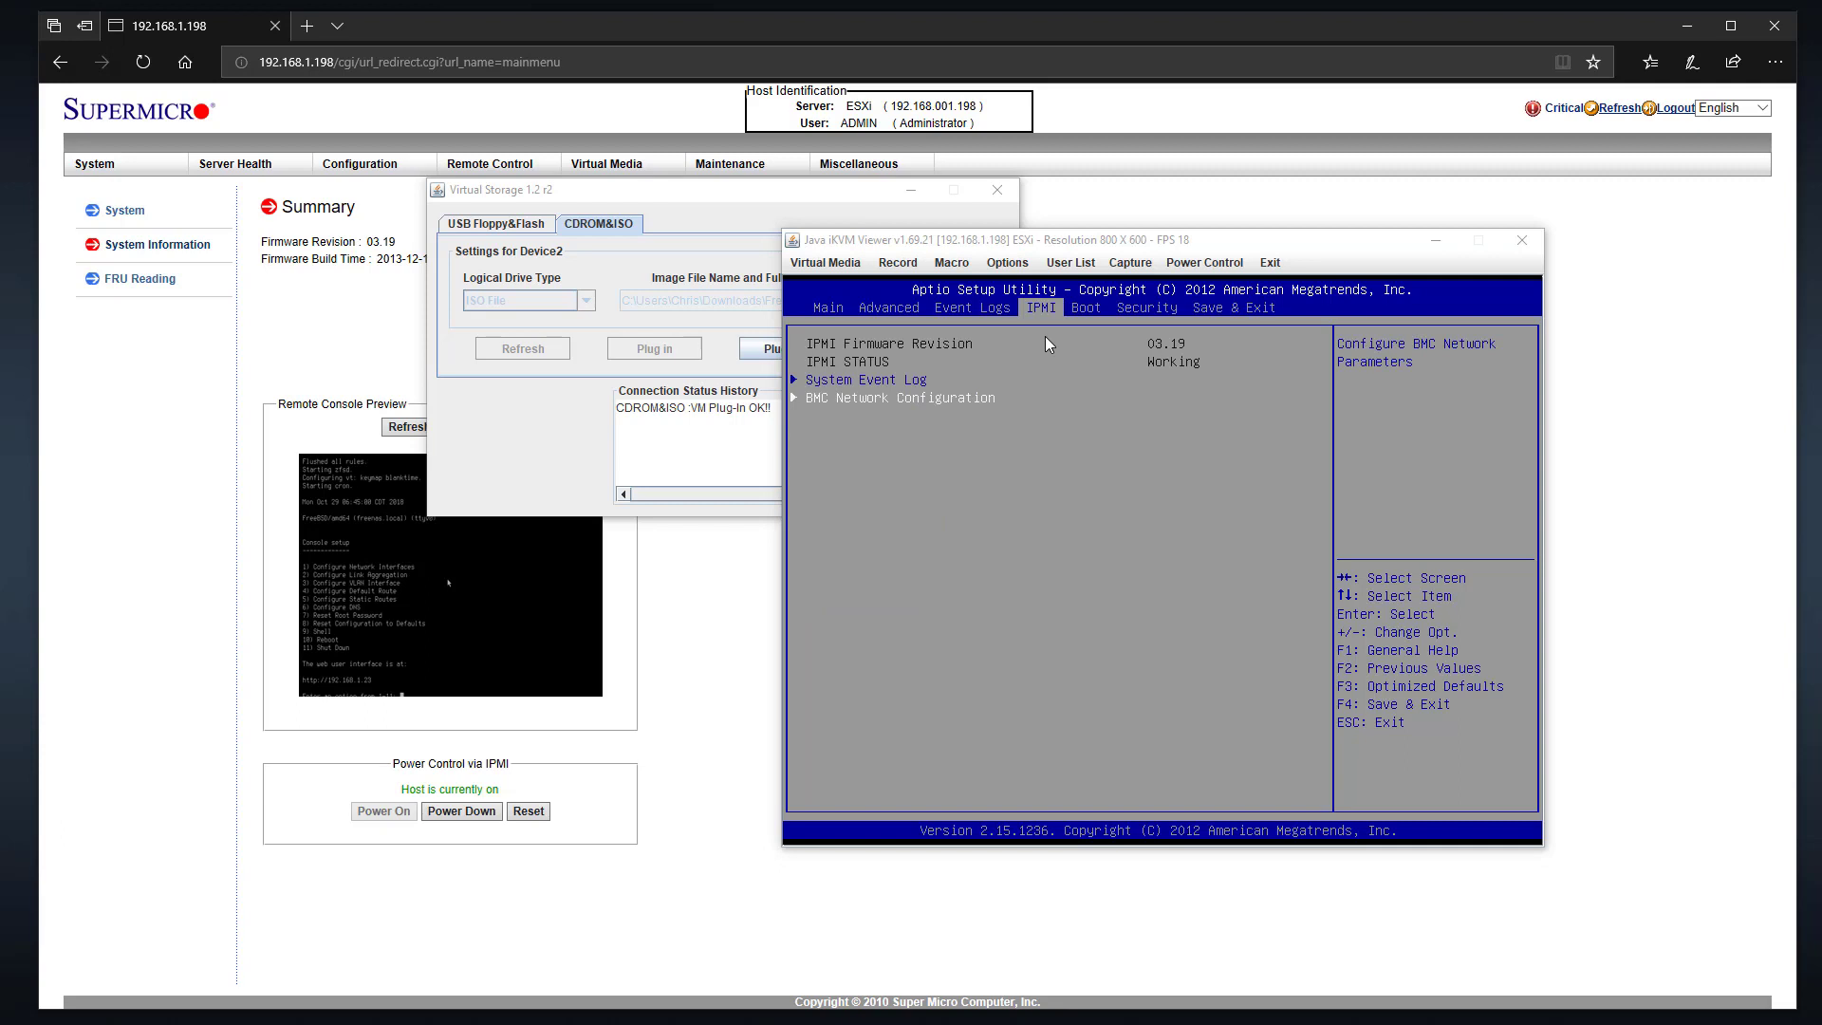
pyautogui.press('Return')
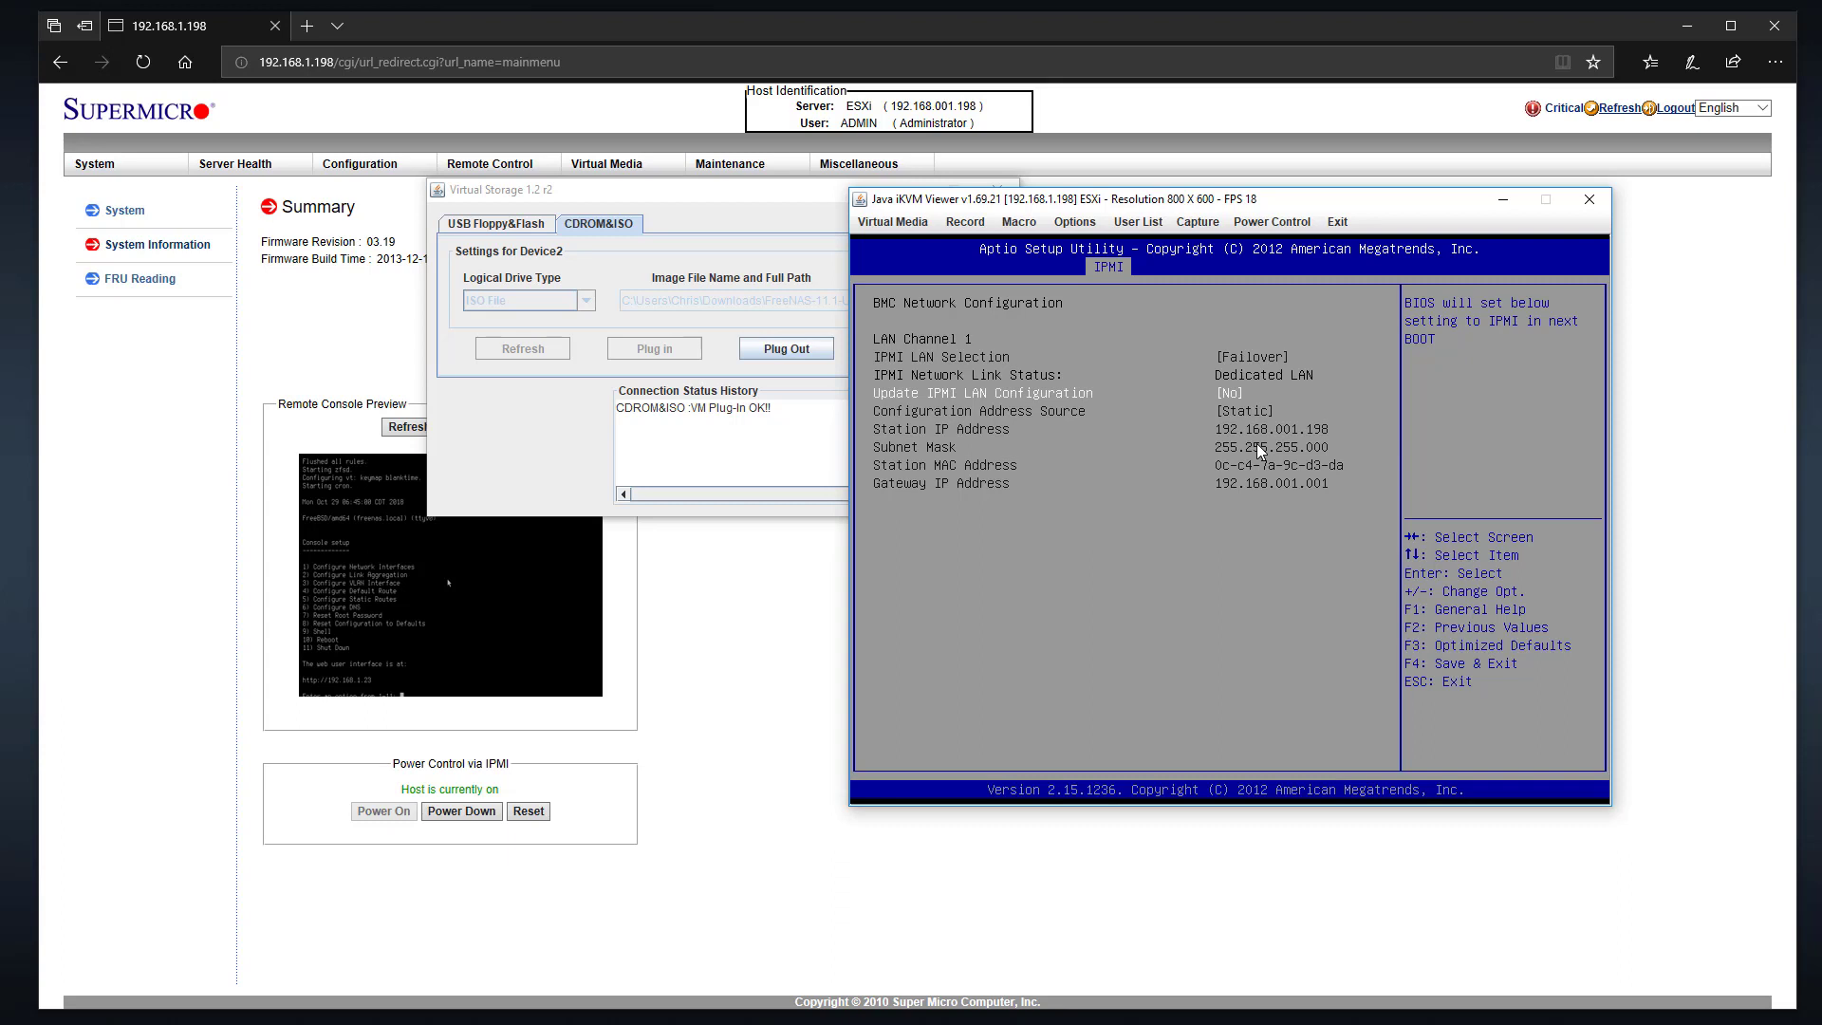
pyautogui.press('Escape')
# On Save & Exit, pick IPMI Virtual CDROM 3000 under Boot Override to boot from it.
pyautogui.press('Right')
pyautogui.press('Right')
pyautogui.press('Right')
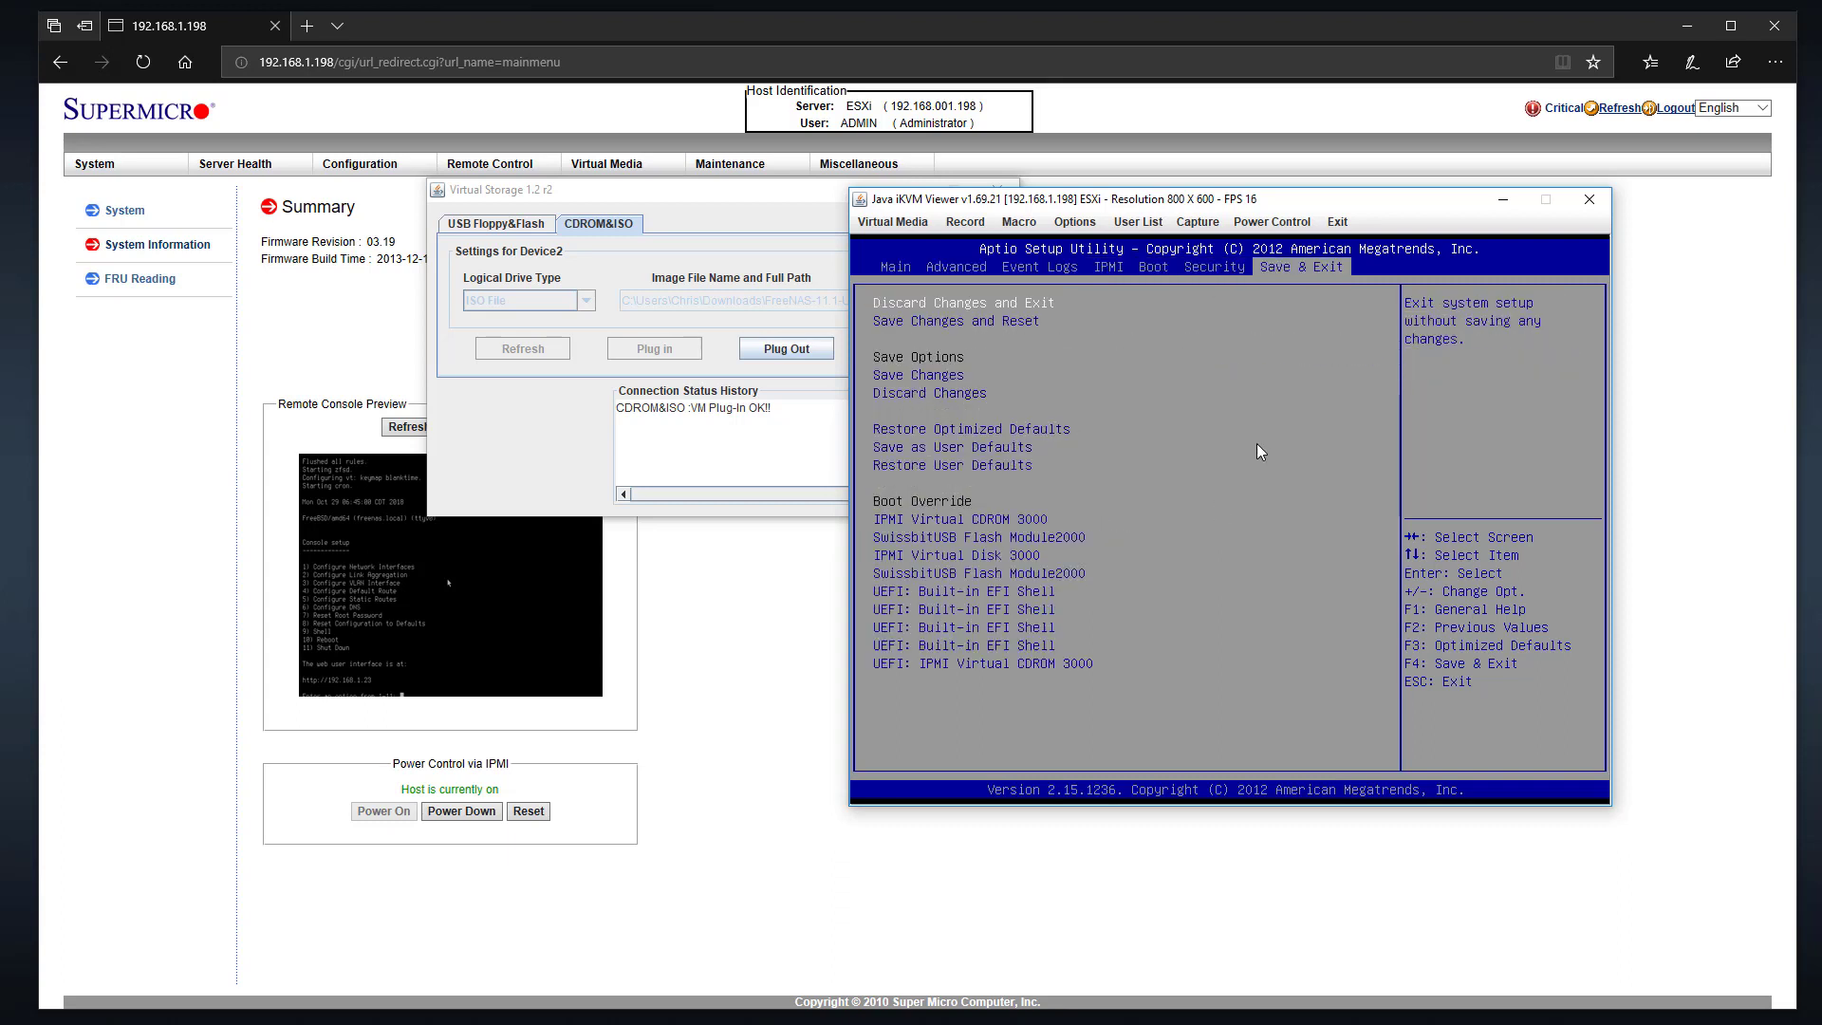
pyautogui.press('Down')
pyautogui.press('Down')
pyautogui.press('Down')
pyautogui.press('Down')
pyautogui.press('Down')
pyautogui.press('Down')
pyautogui.press('Down')
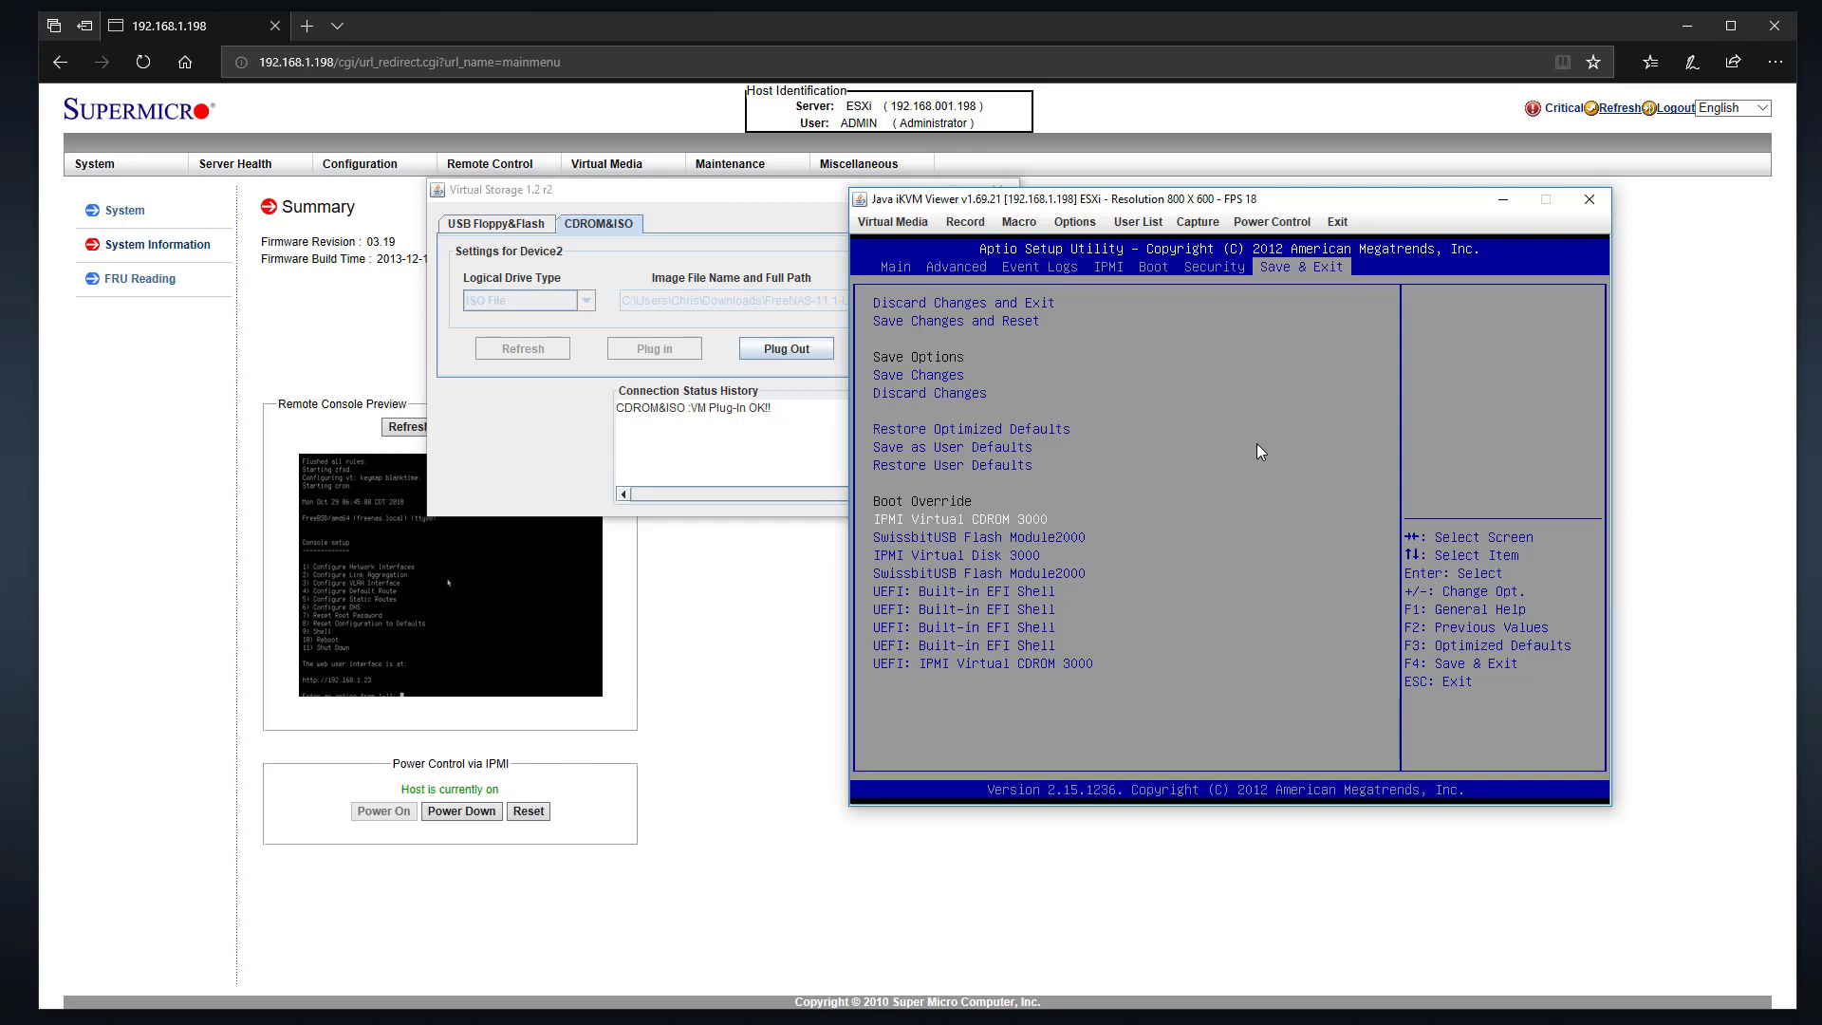
pyautogui.press('Return')
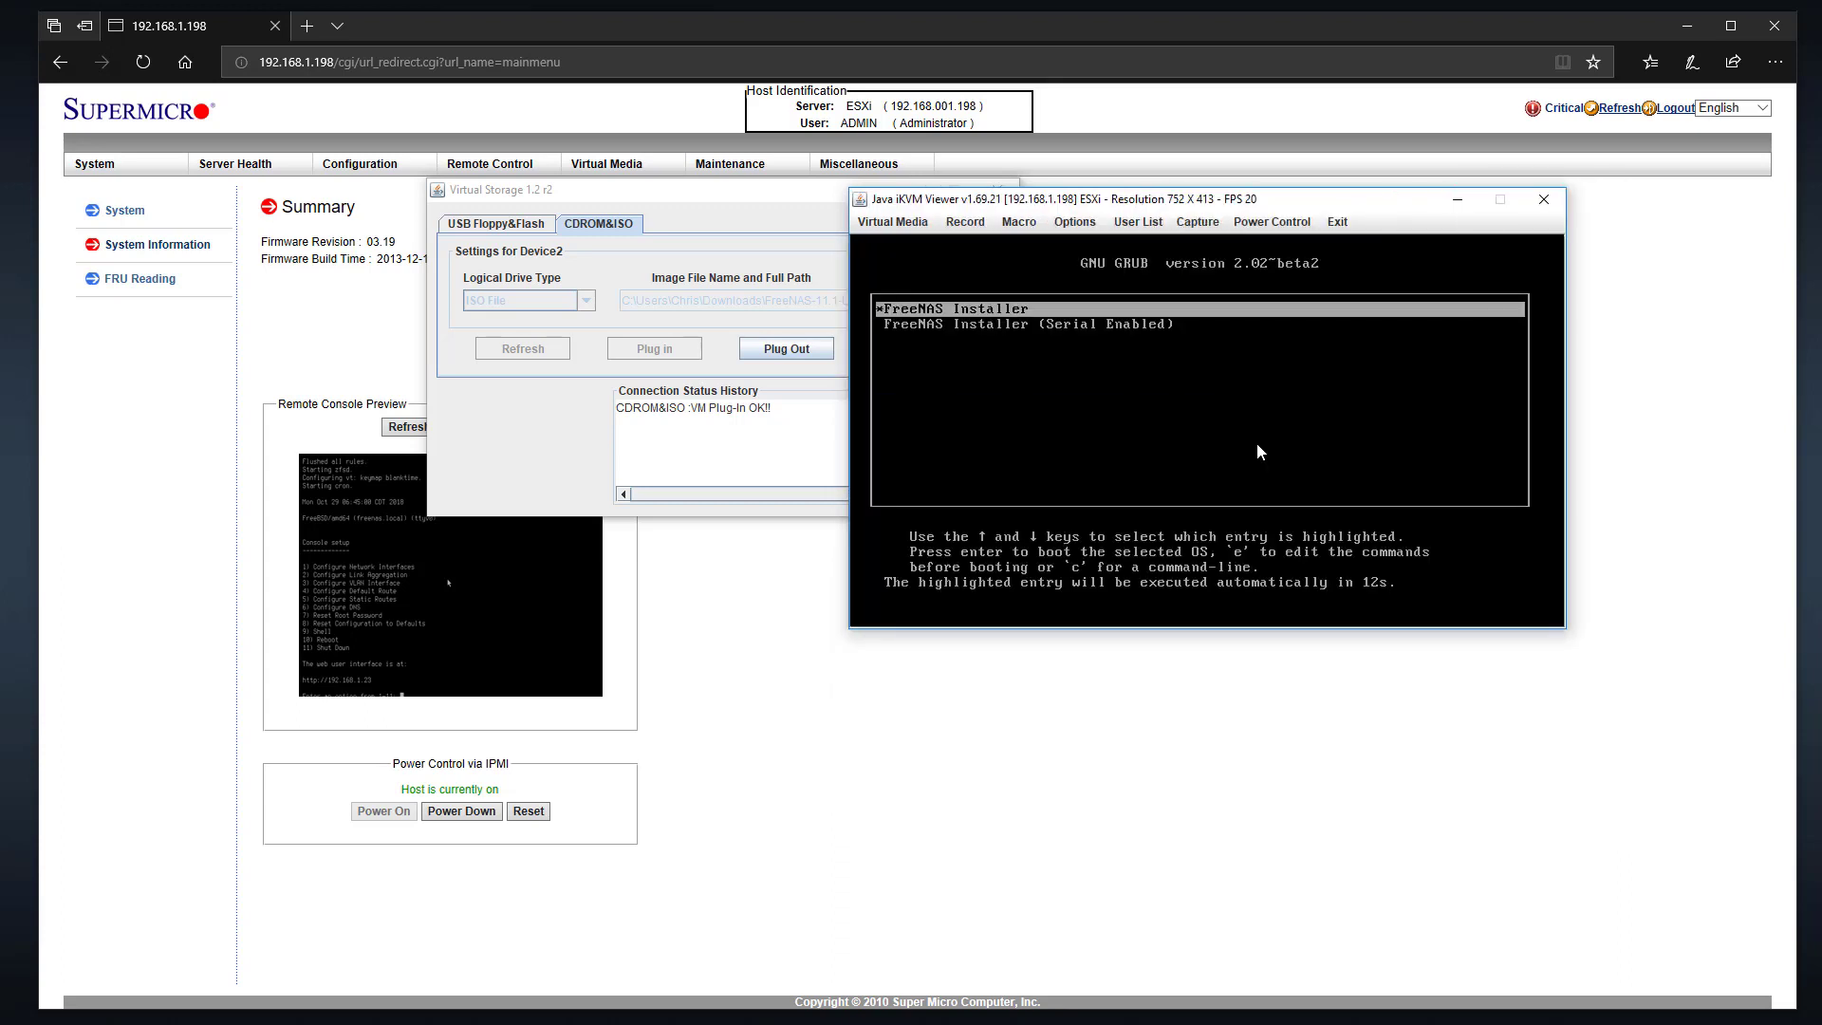
# Start the FreeNAS Installer from GRUB and place the console and Virtual Storage windows side by side.
pyautogui.press('Return')
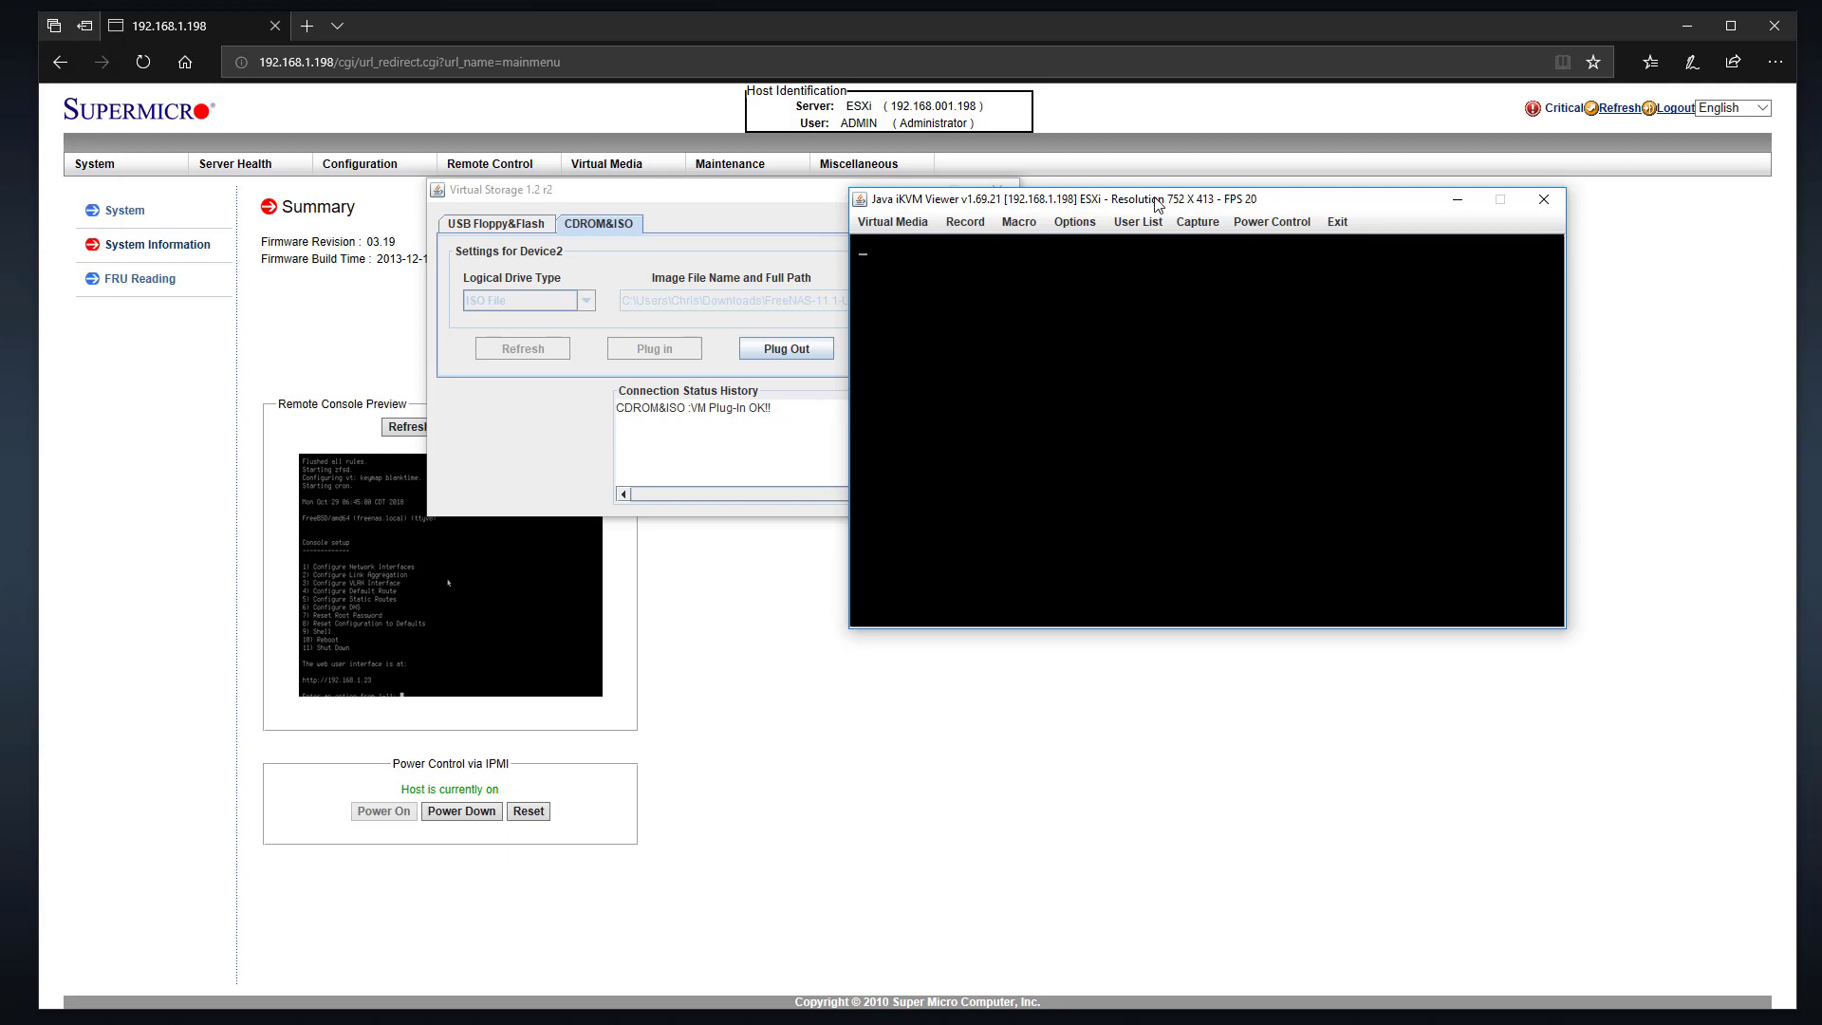
pyautogui.moveTo(689, 204); pyautogui.dragTo(428, 209)
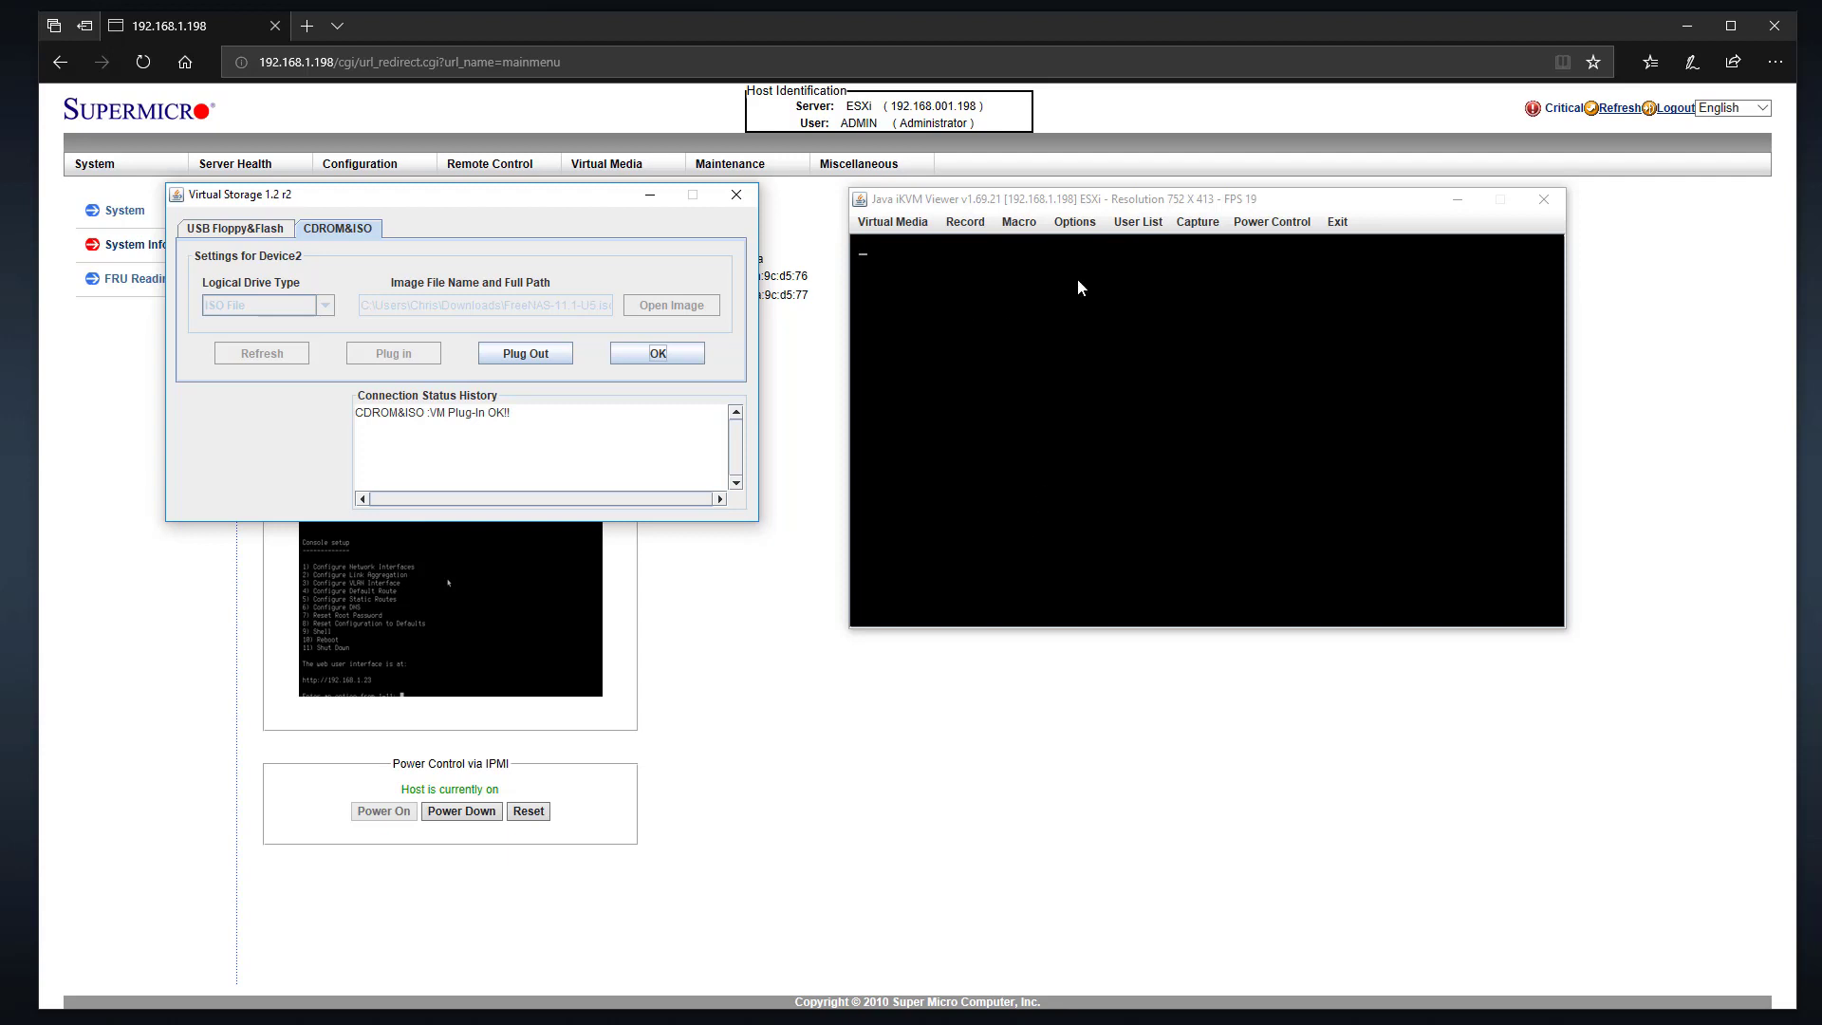
pyautogui.click(1142, 203)
pyautogui.moveTo(1143, 177); pyautogui.dragTo(1153, 134)
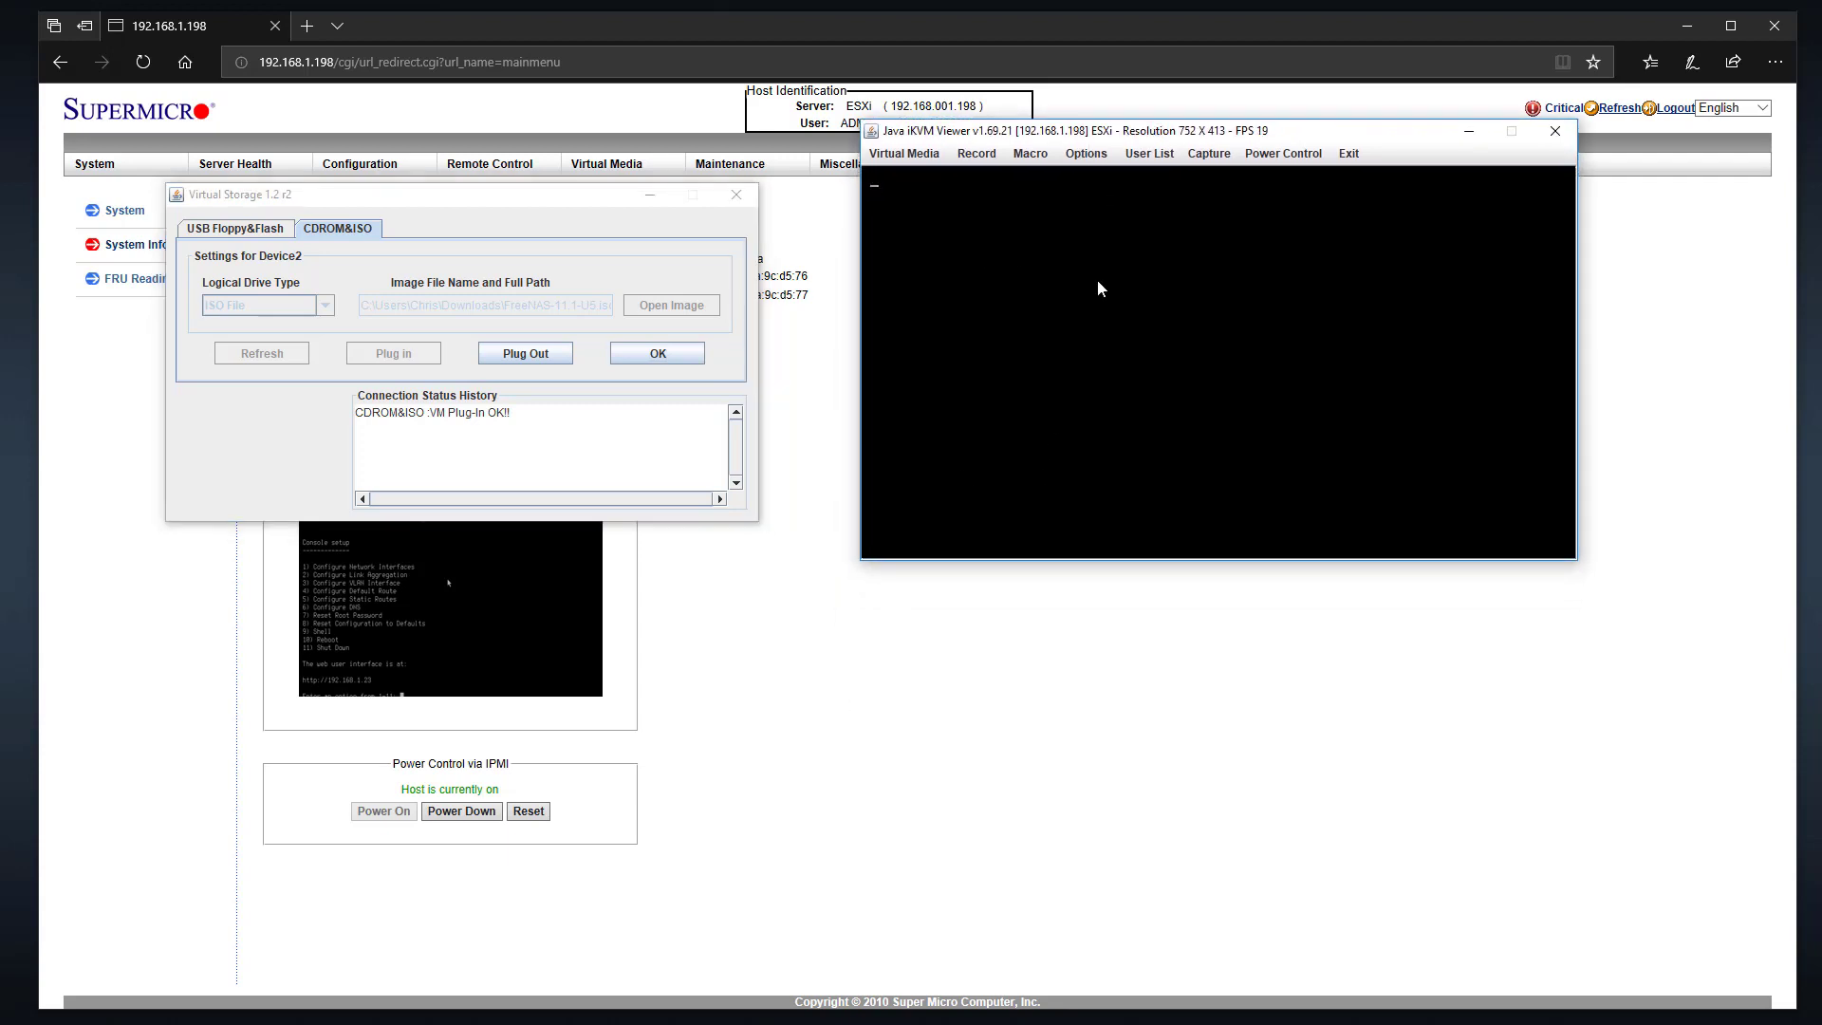
pyautogui.moveTo(1172, 131); pyautogui.dragTo(1361, 204)
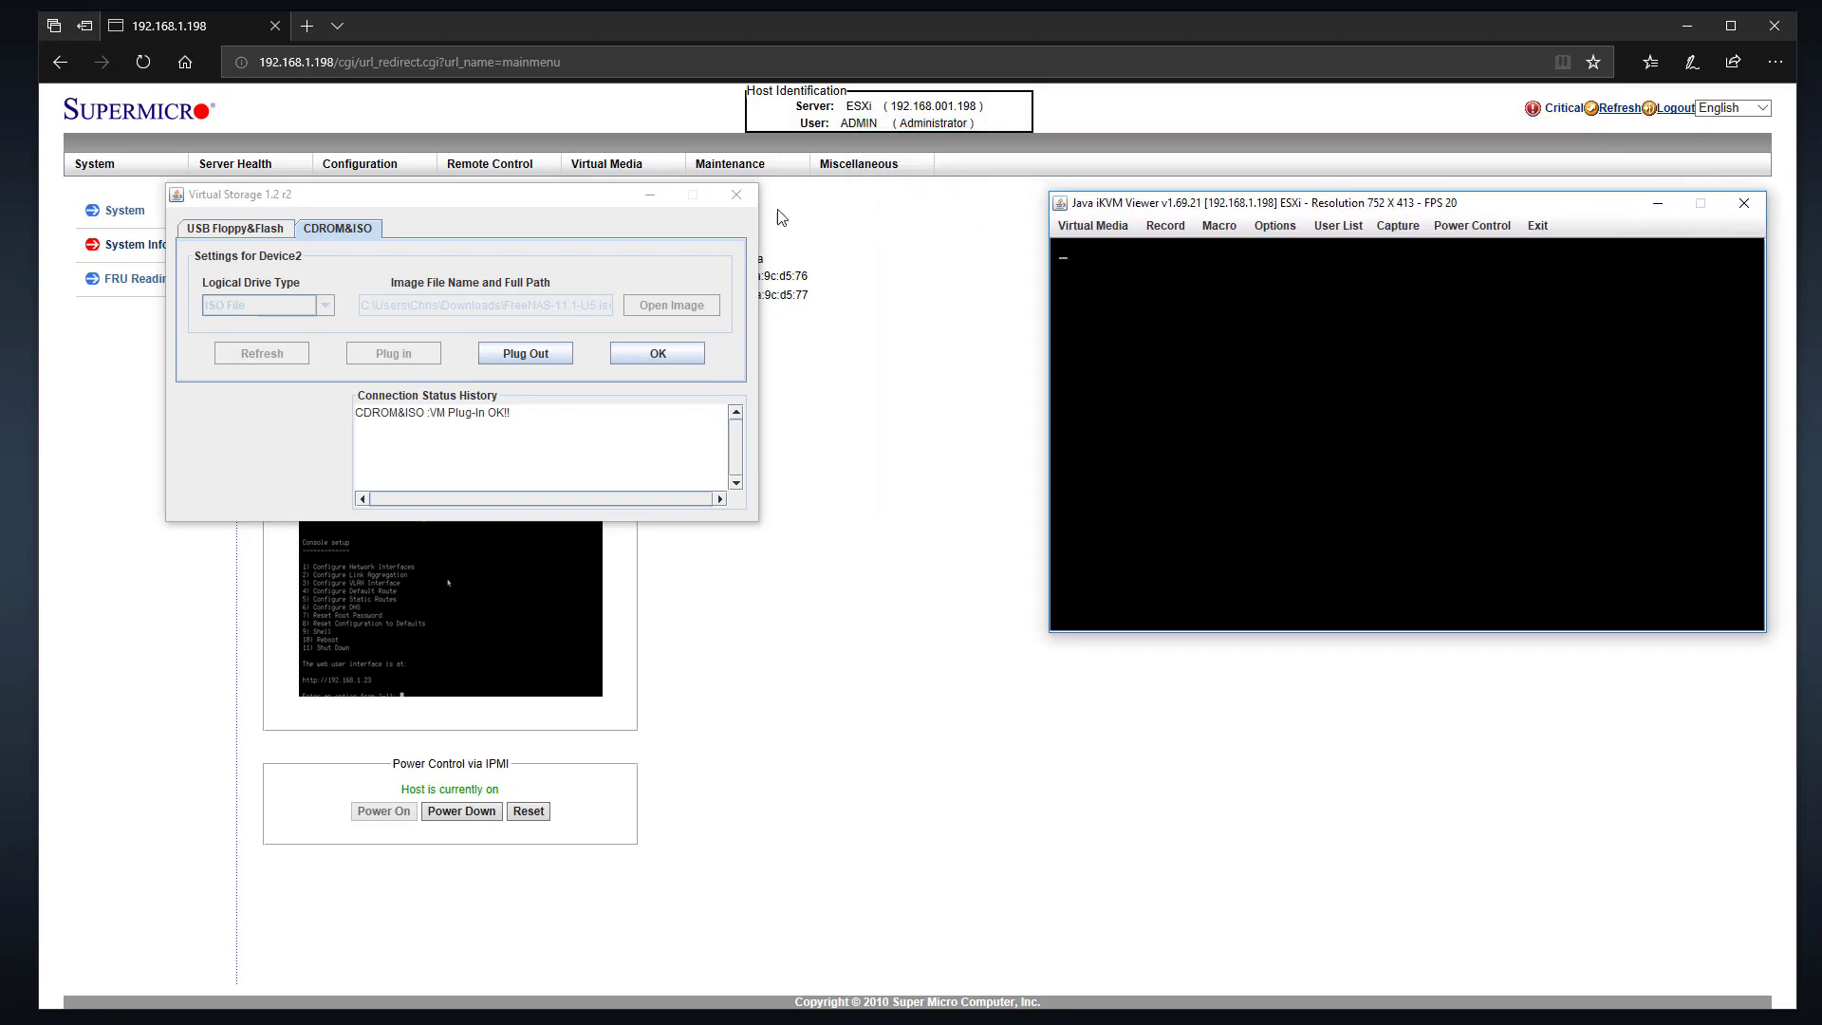
pyautogui.moveTo(522, 199); pyautogui.dragTo(769, 31)
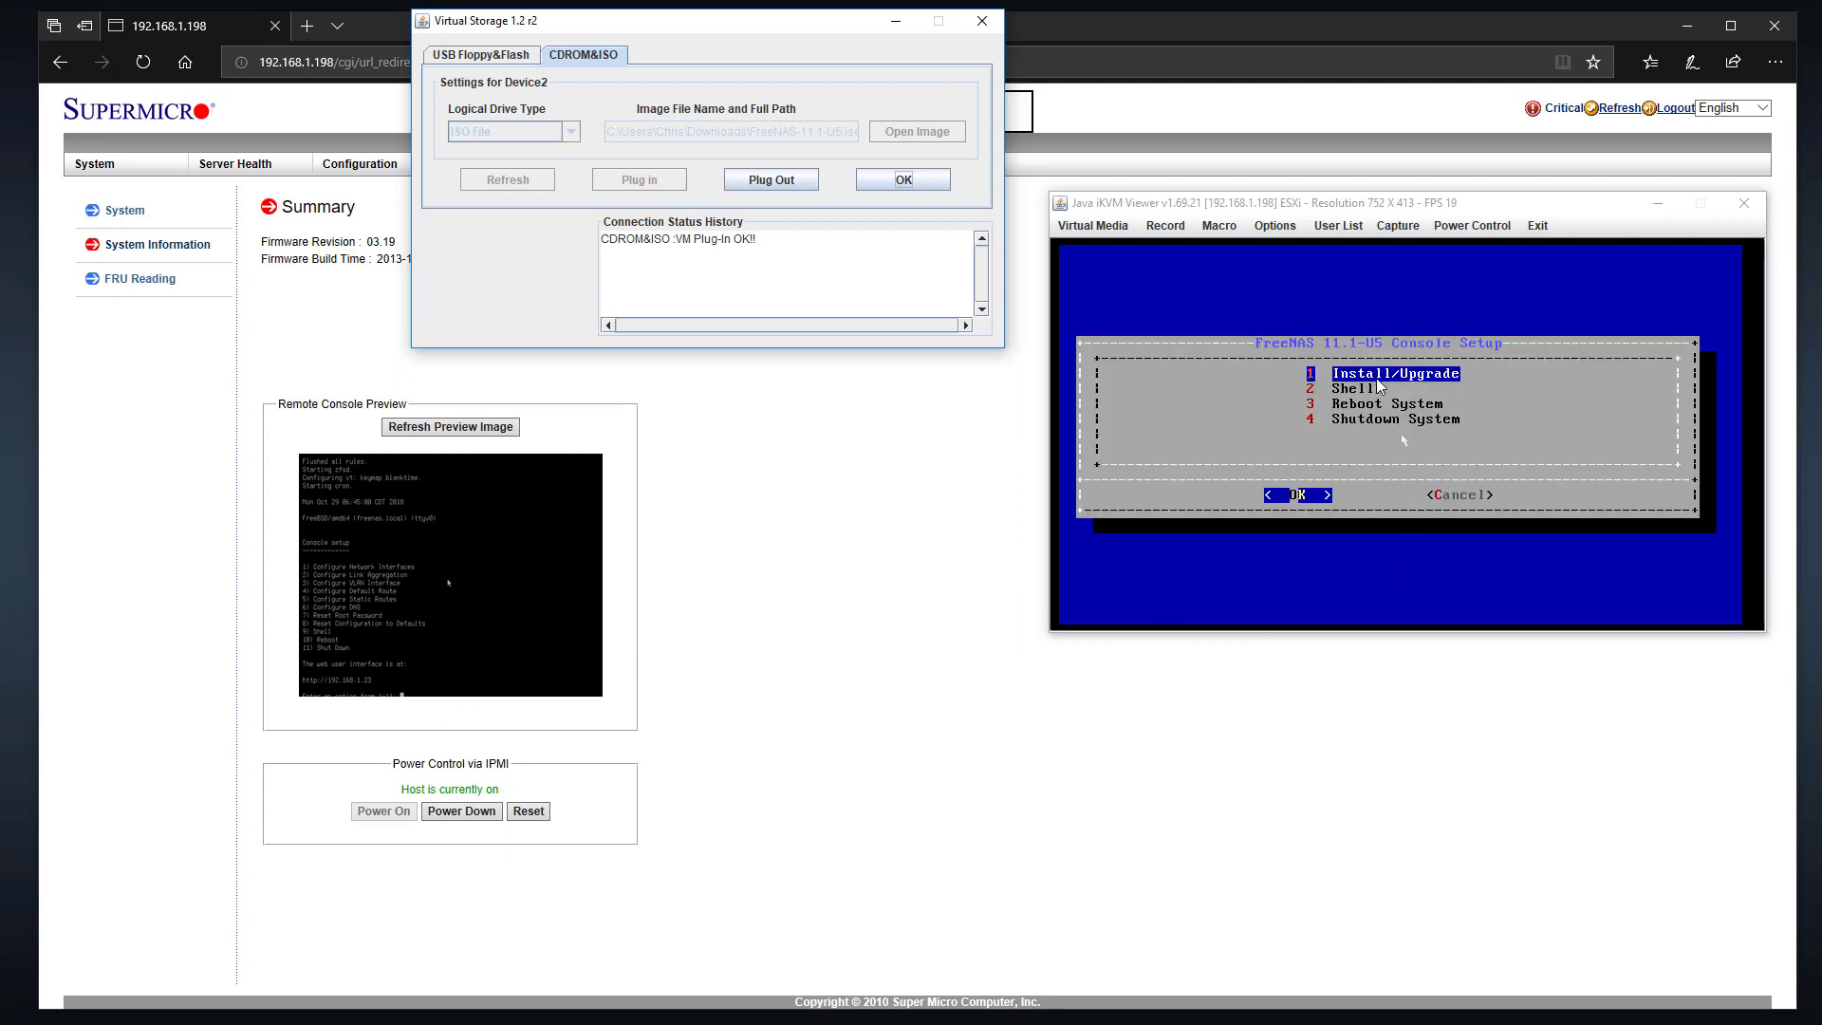
pyautogui.click(1212, 402)
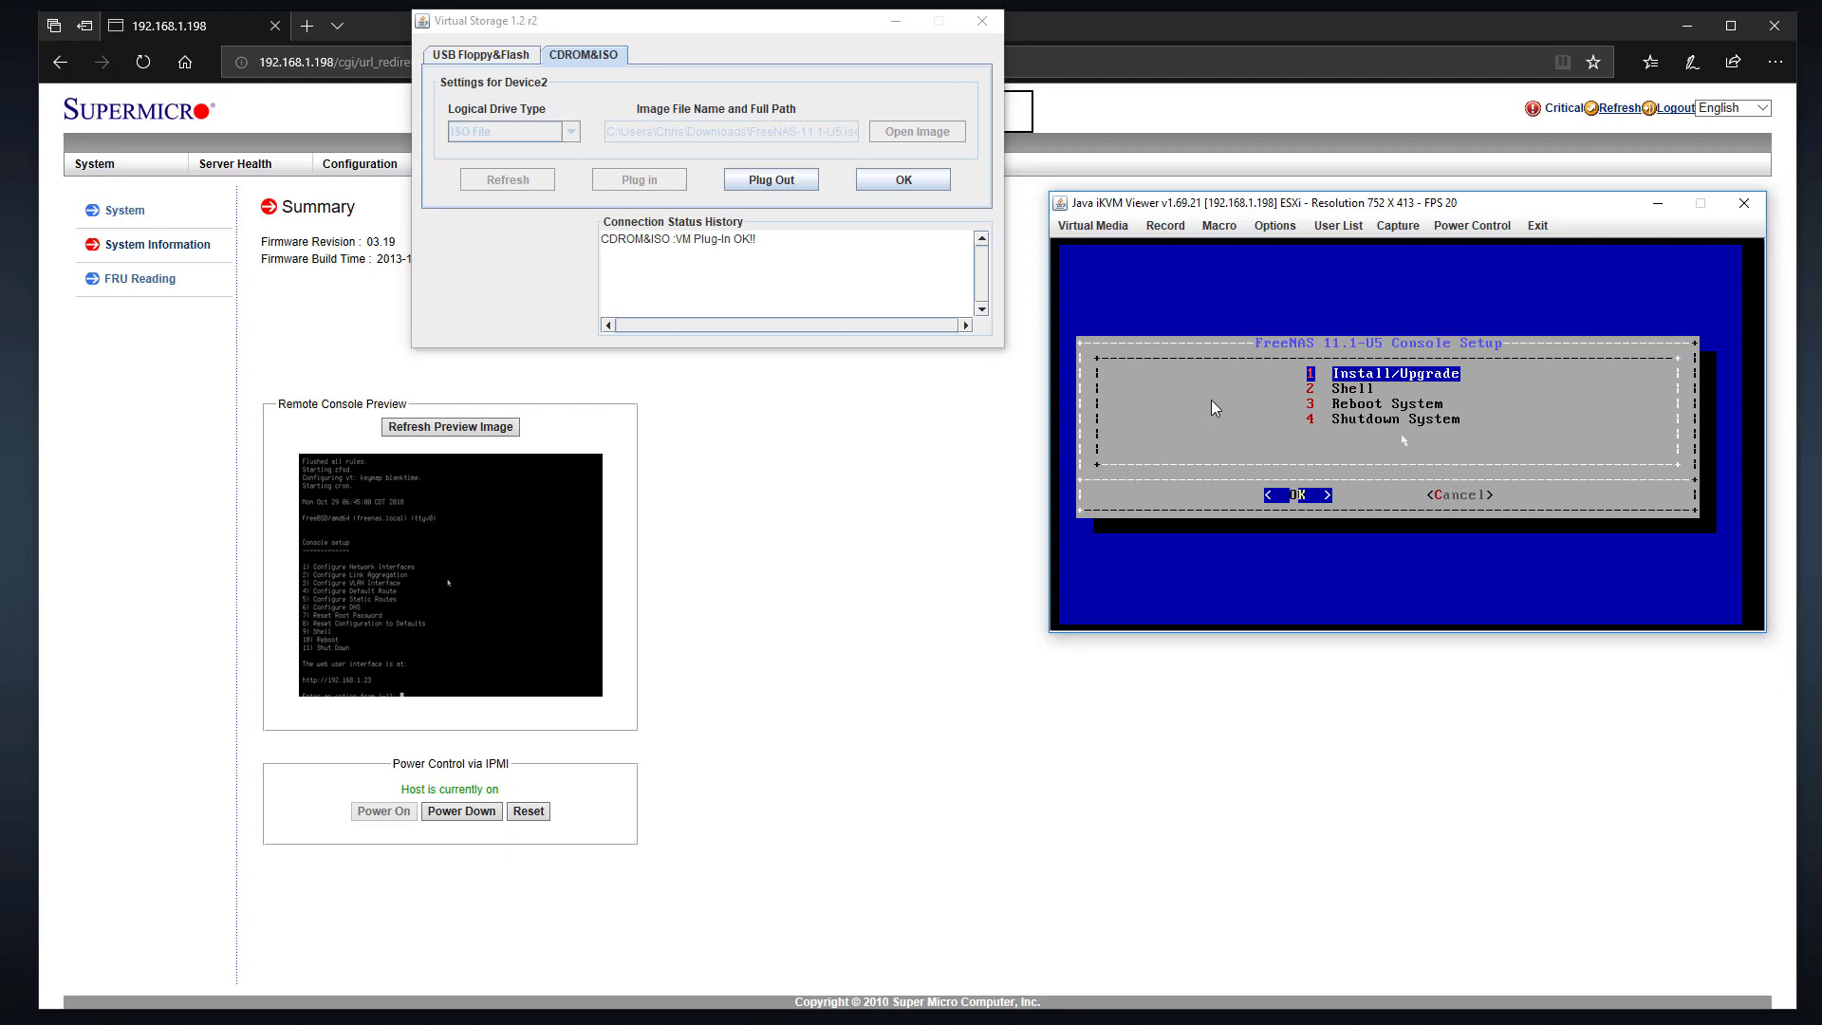
pyautogui.press('Return')
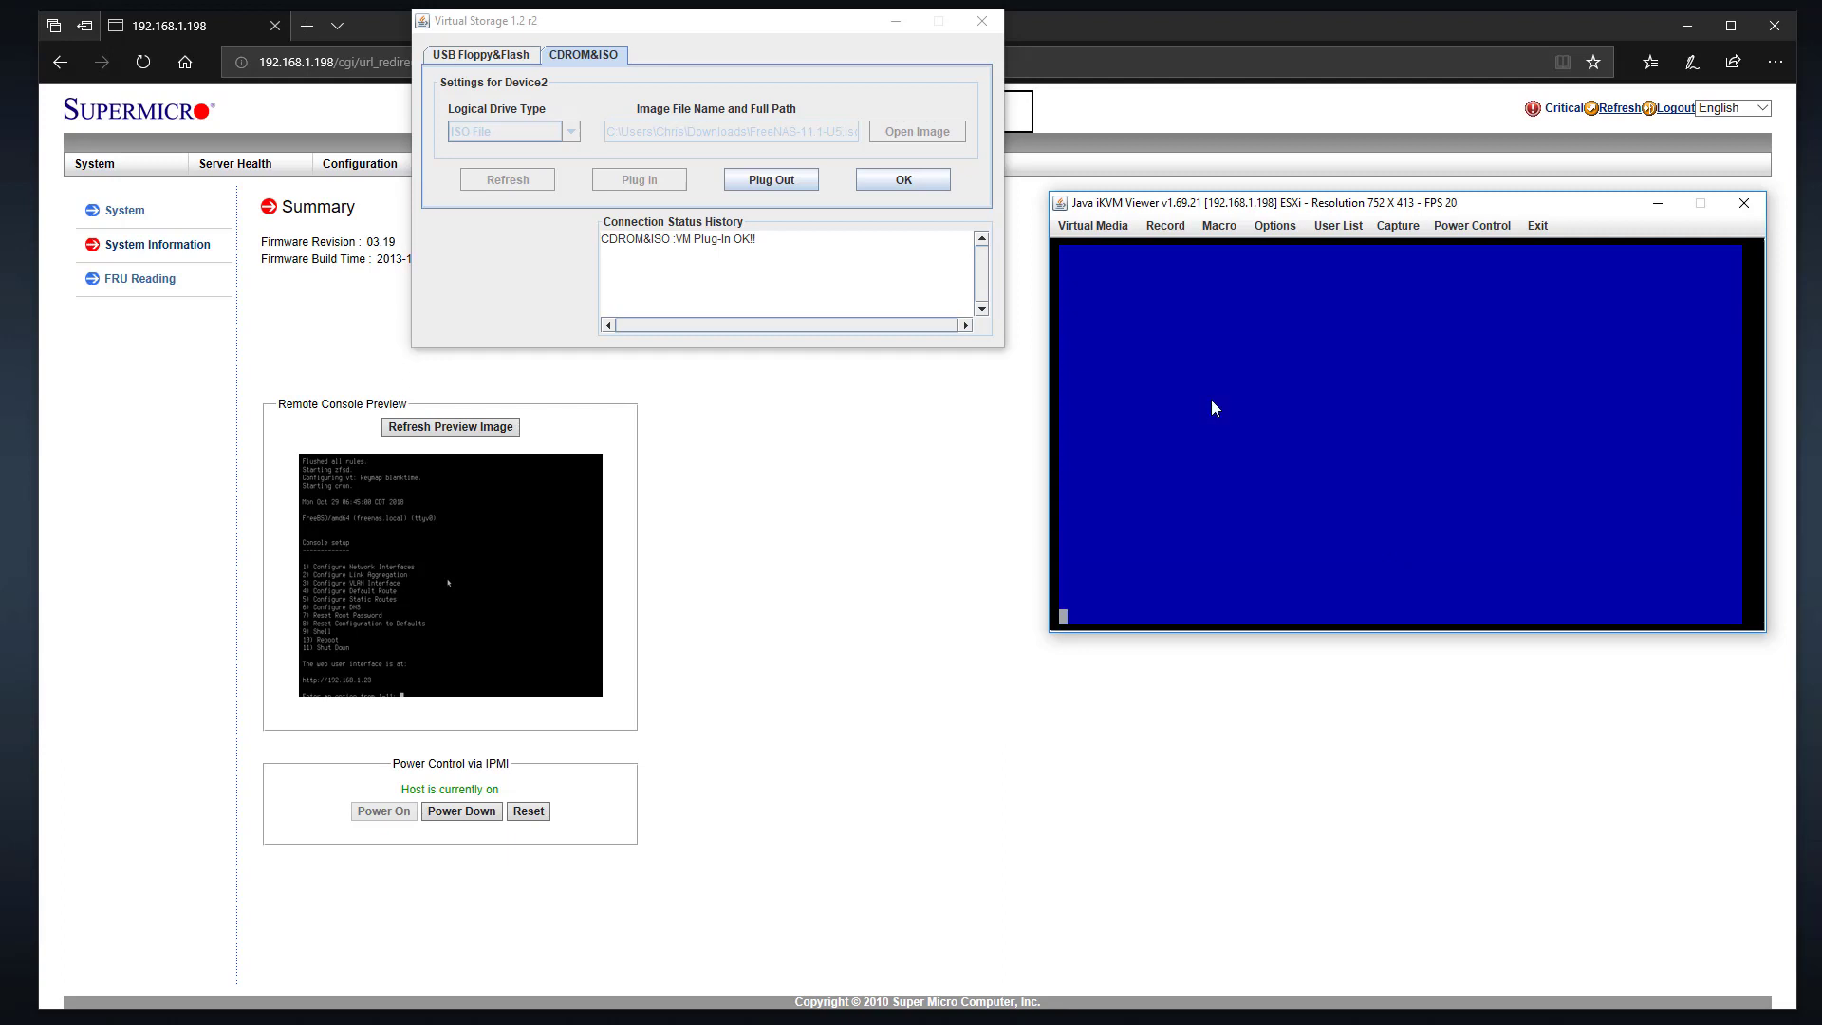
pyautogui.press('Down')
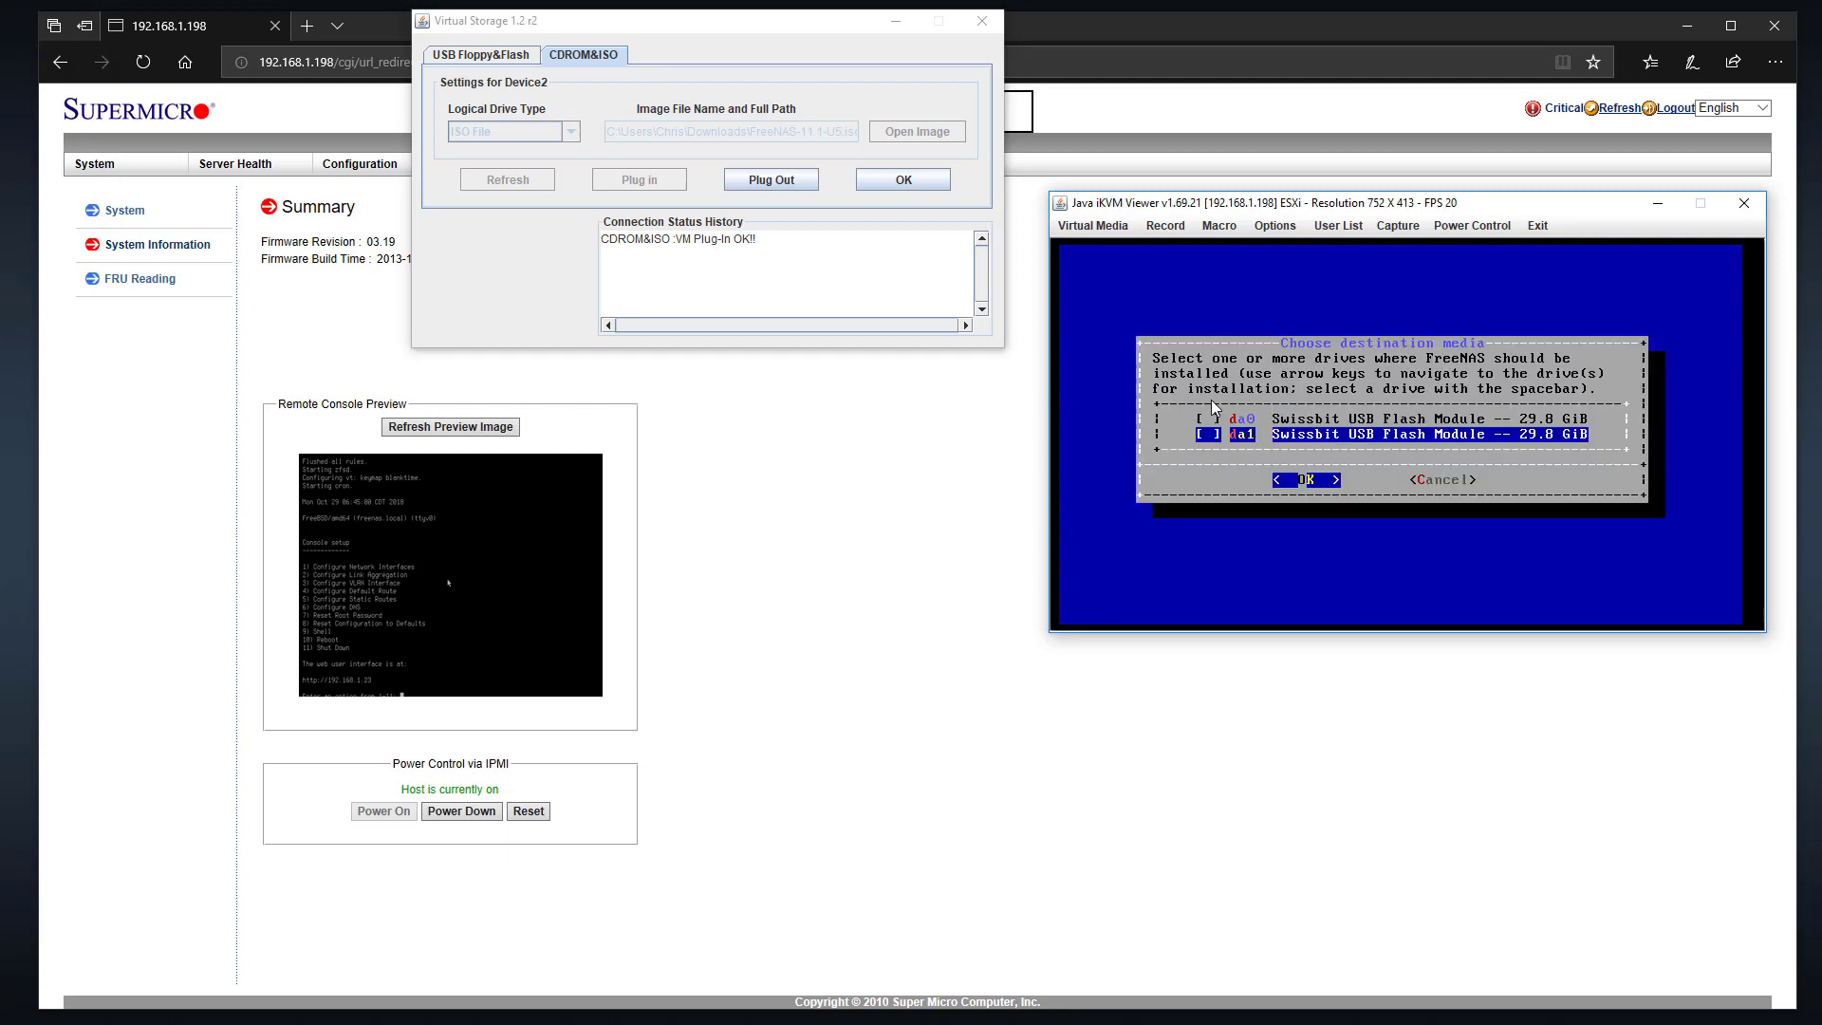
pyautogui.press('space')
pyautogui.press('Up')
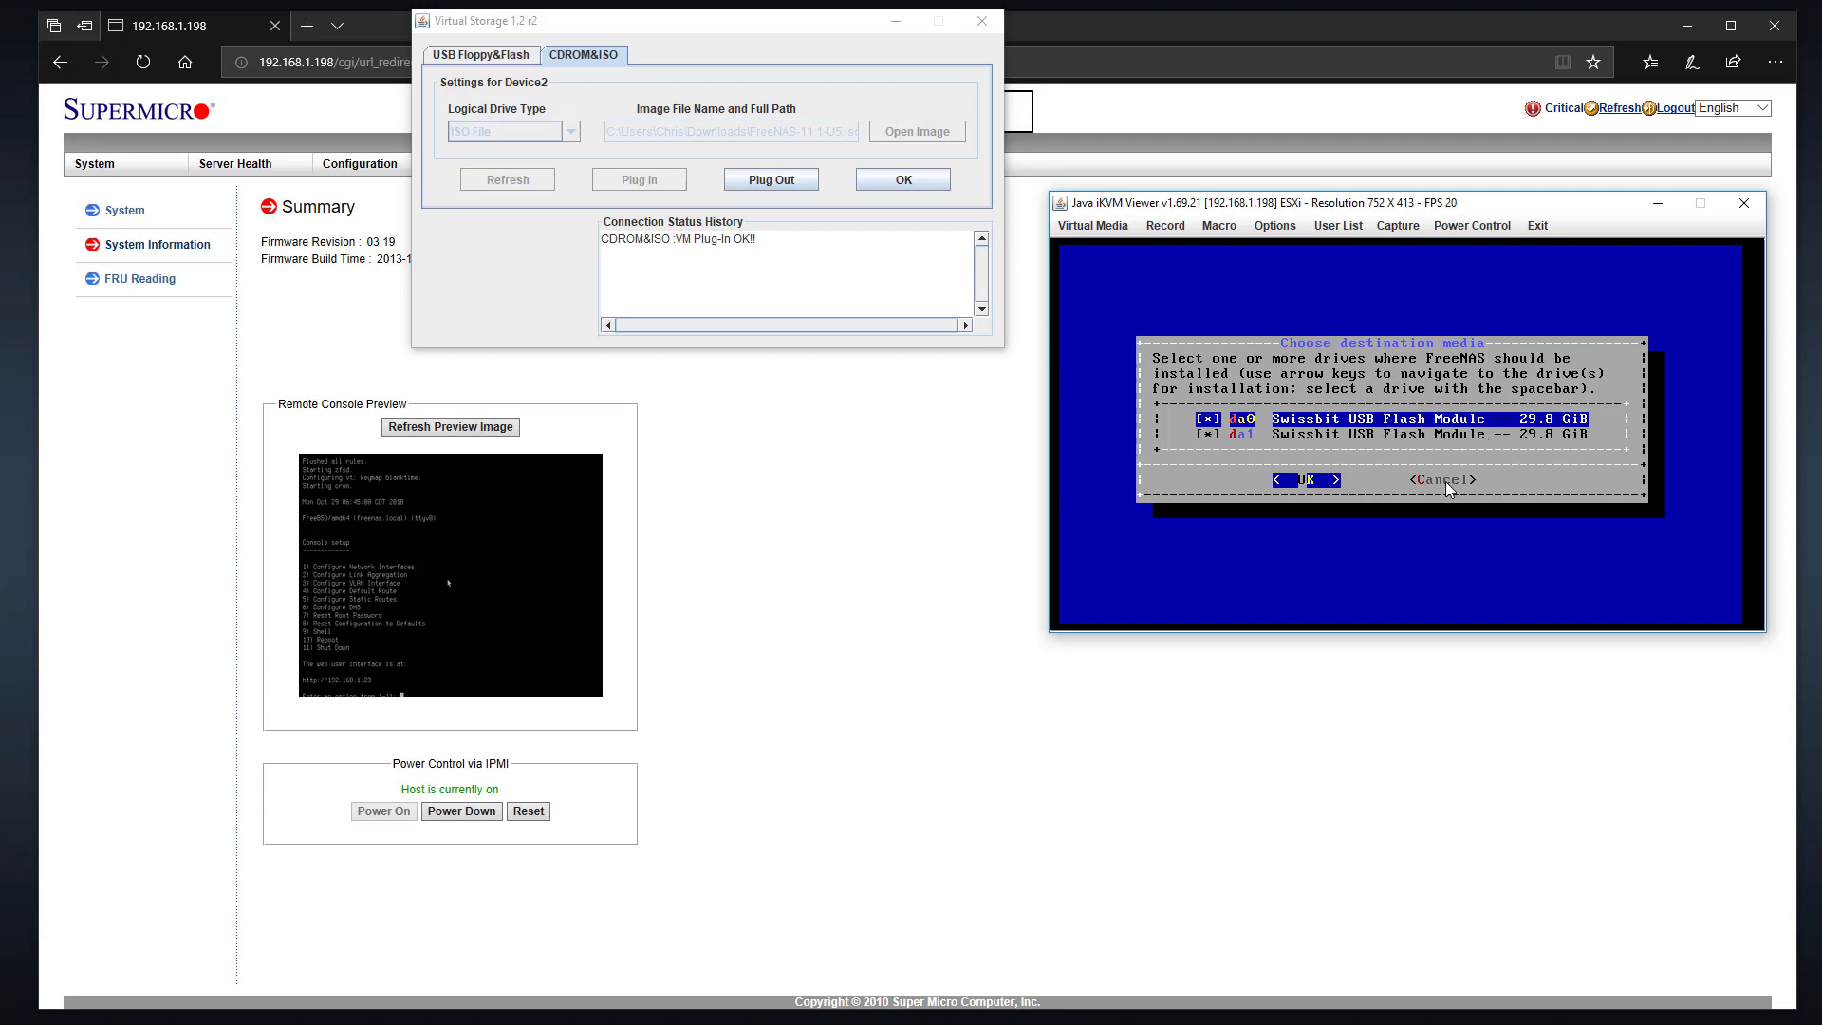
pyautogui.press('Tab')
pyautogui.press('Return')
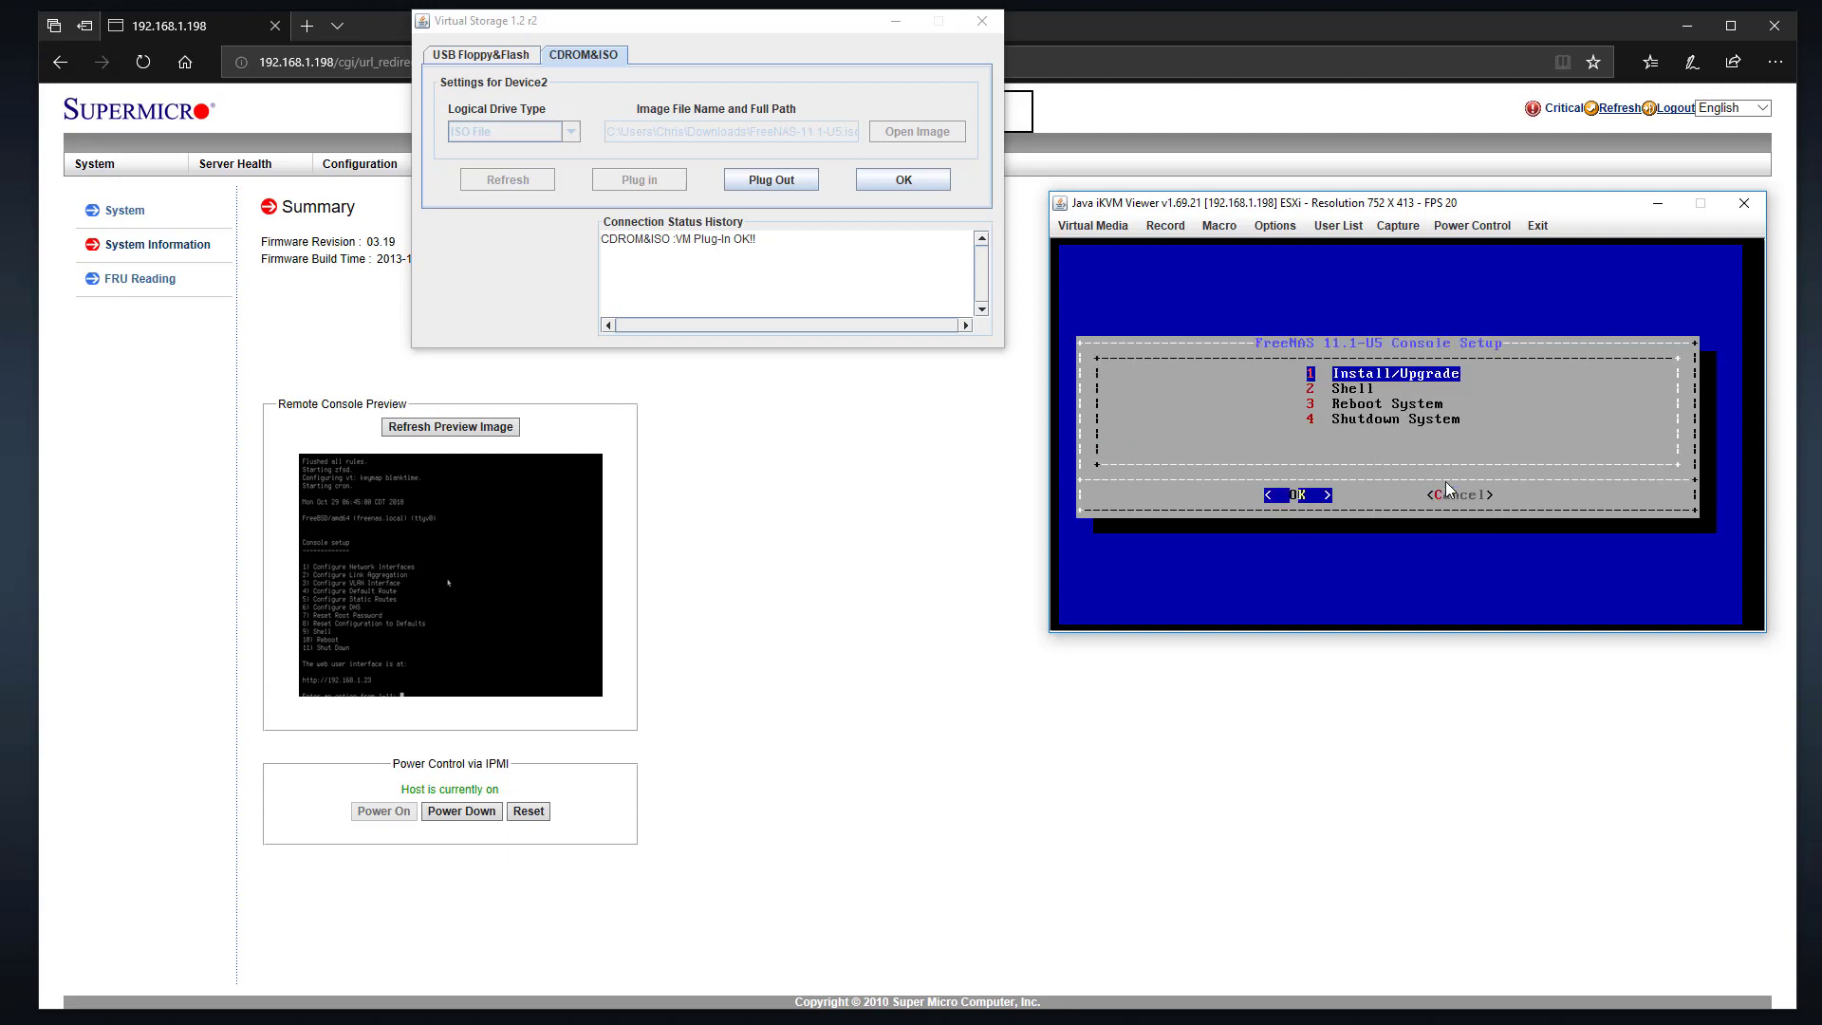
pyautogui.press('Down')
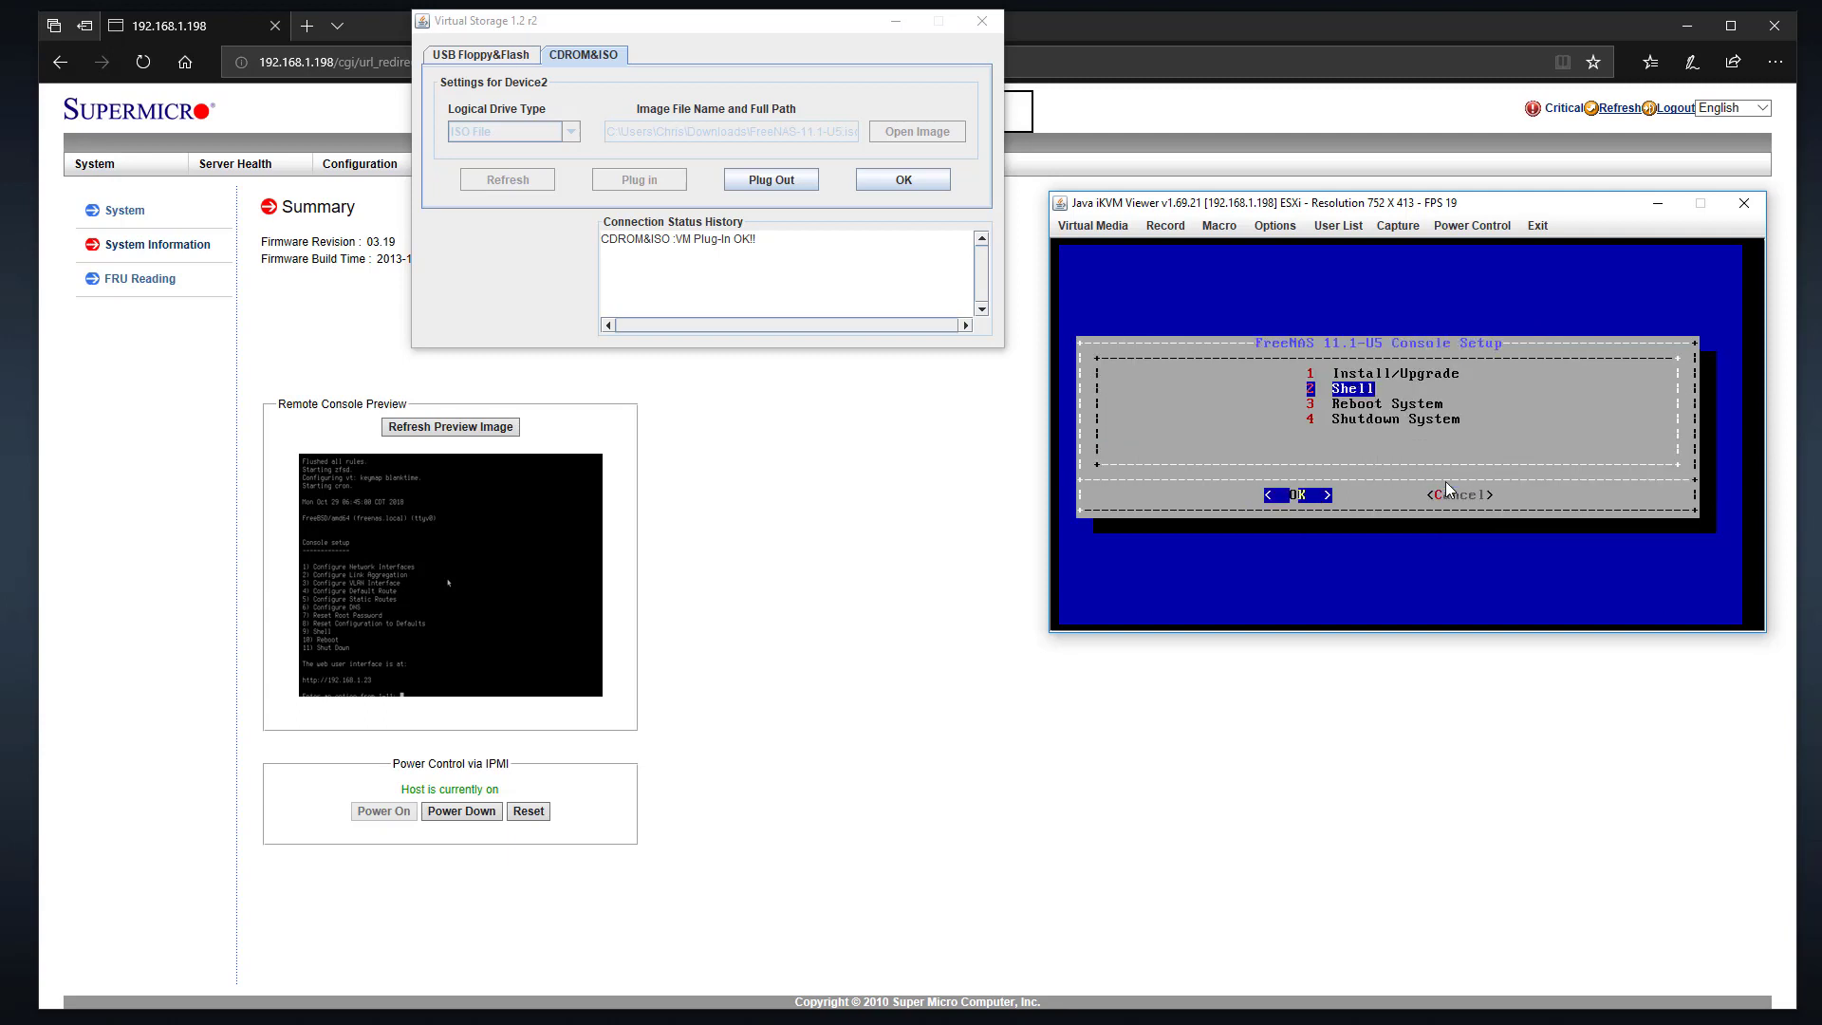
# Refresh the console preview to show the FreeNAS Console Setup menu, then bring the iKVM Viewer forward.
pyautogui.click(440, 428)
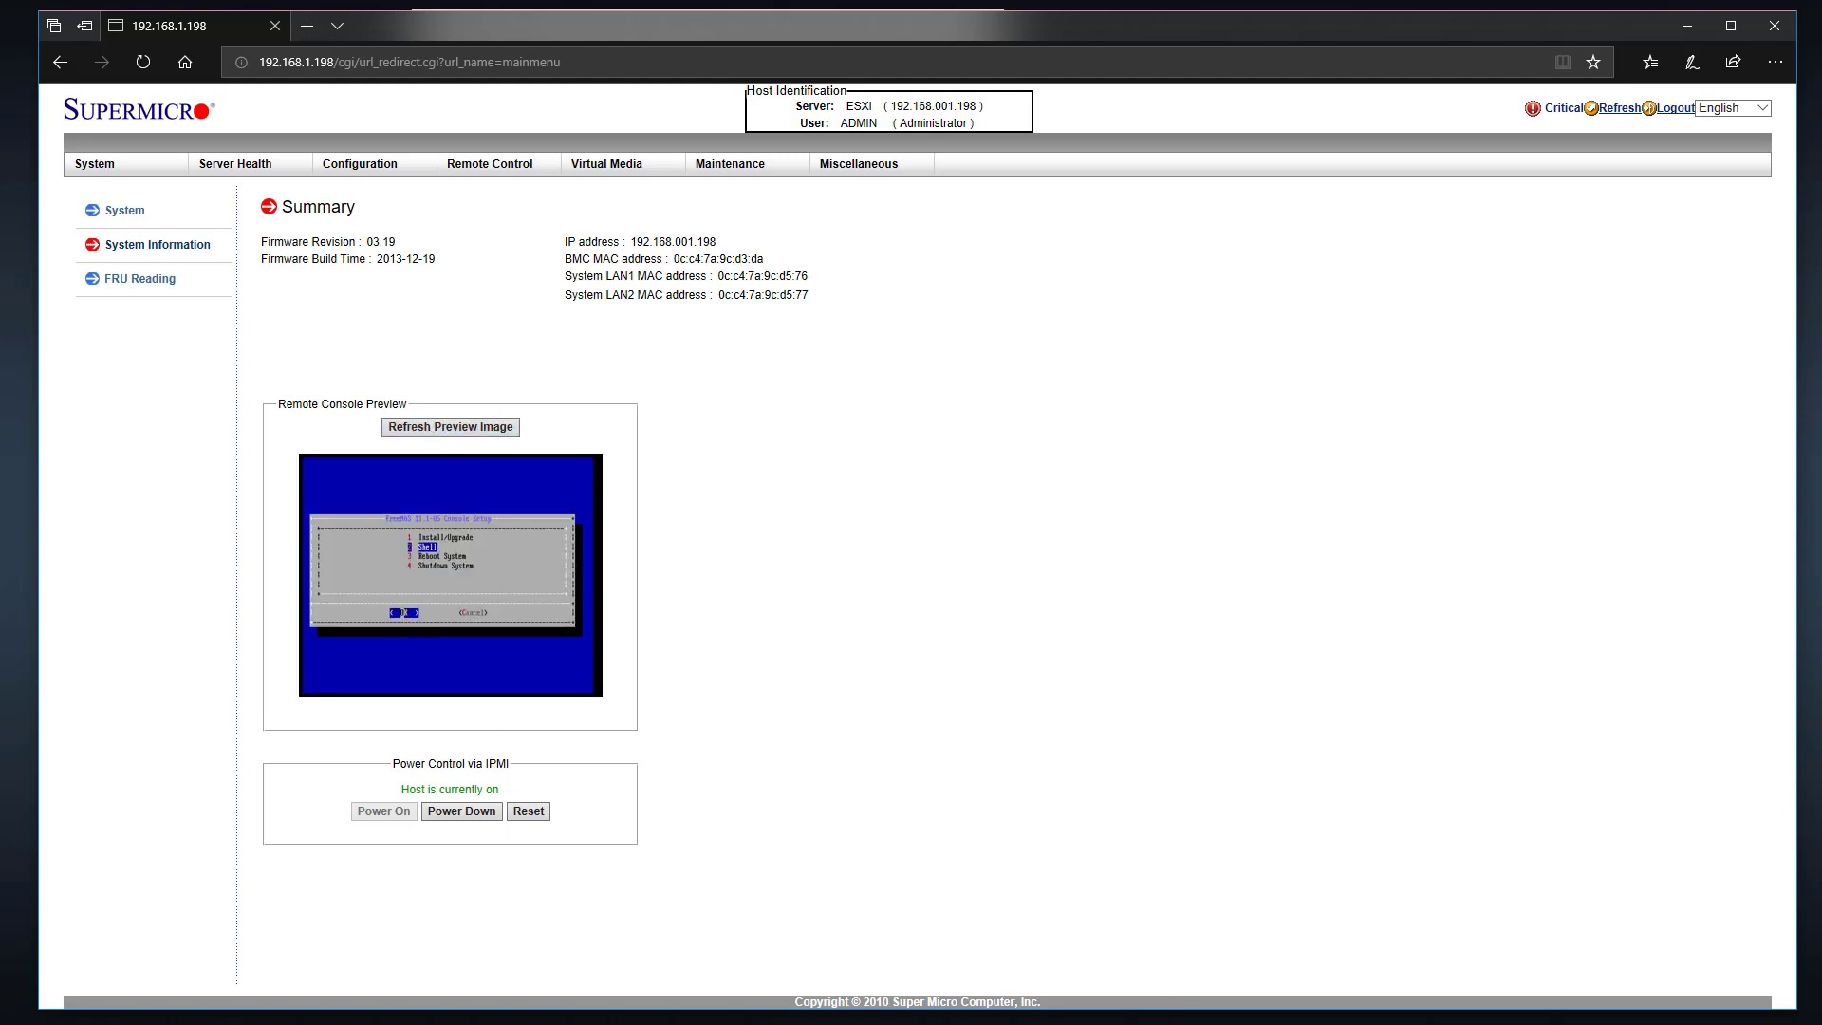
pyautogui.click(1232, 964)
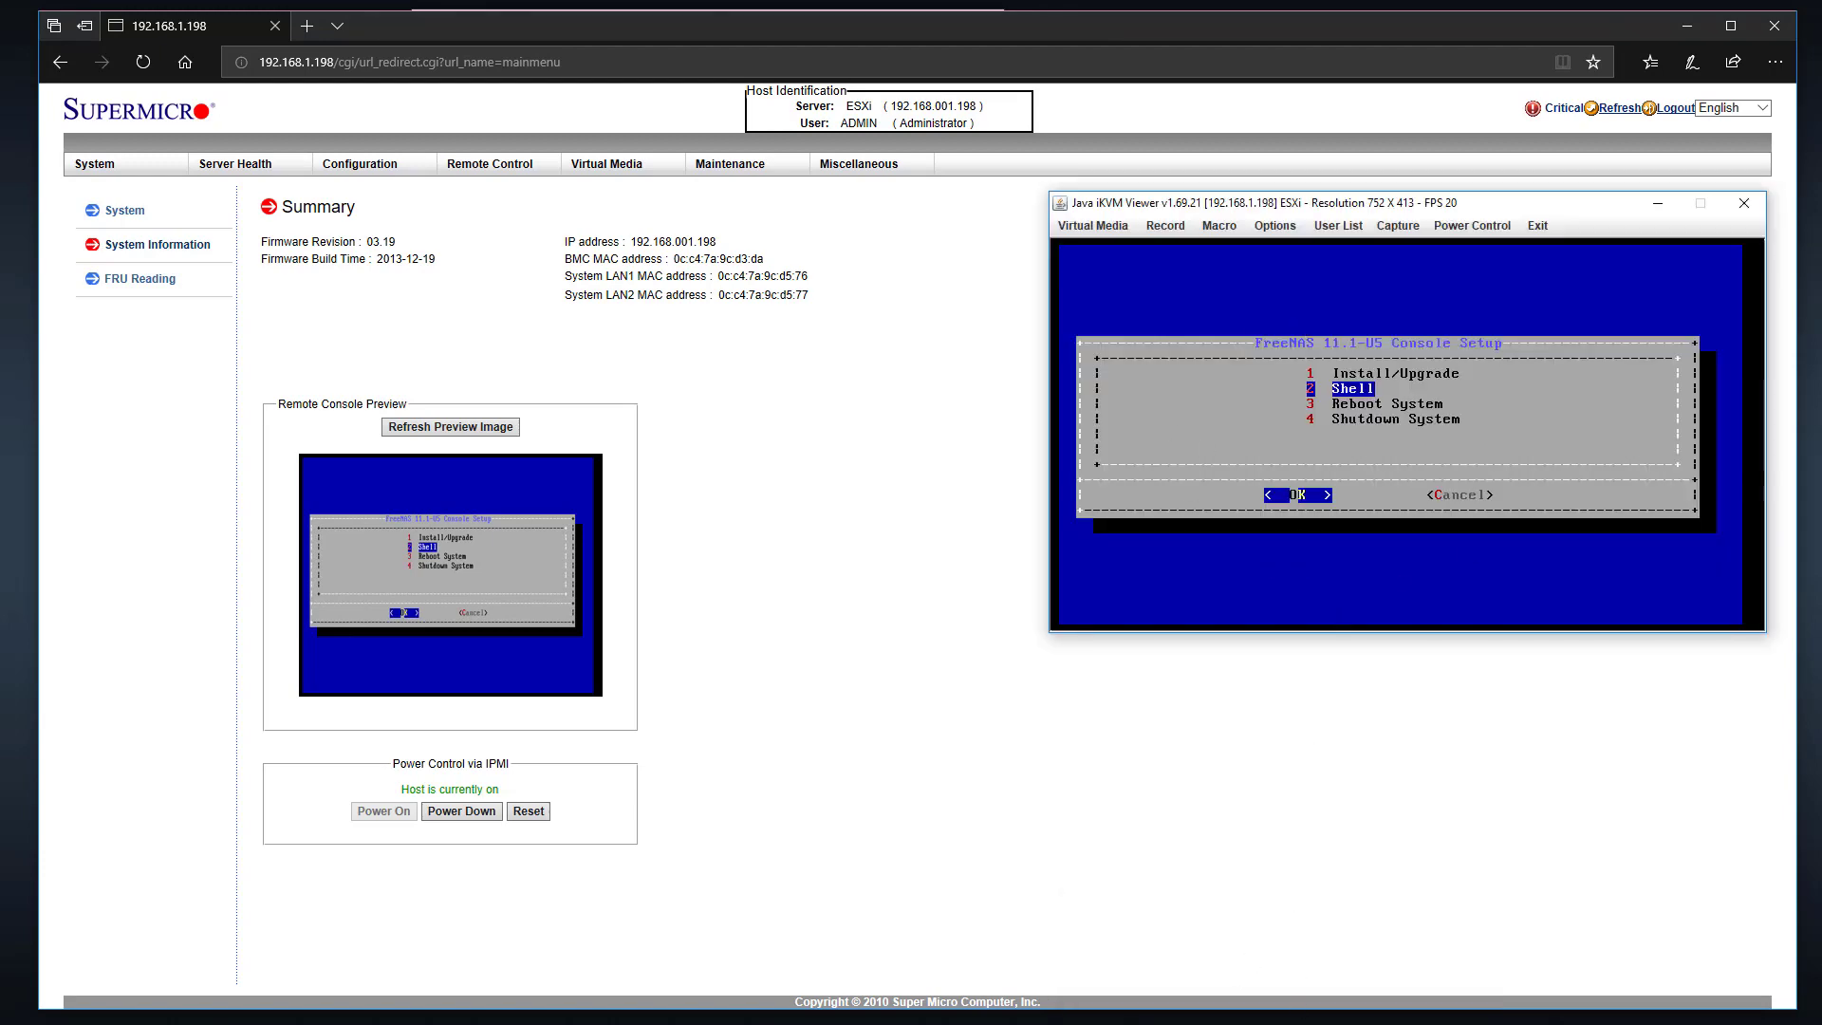
pyautogui.click(1273, 1021)
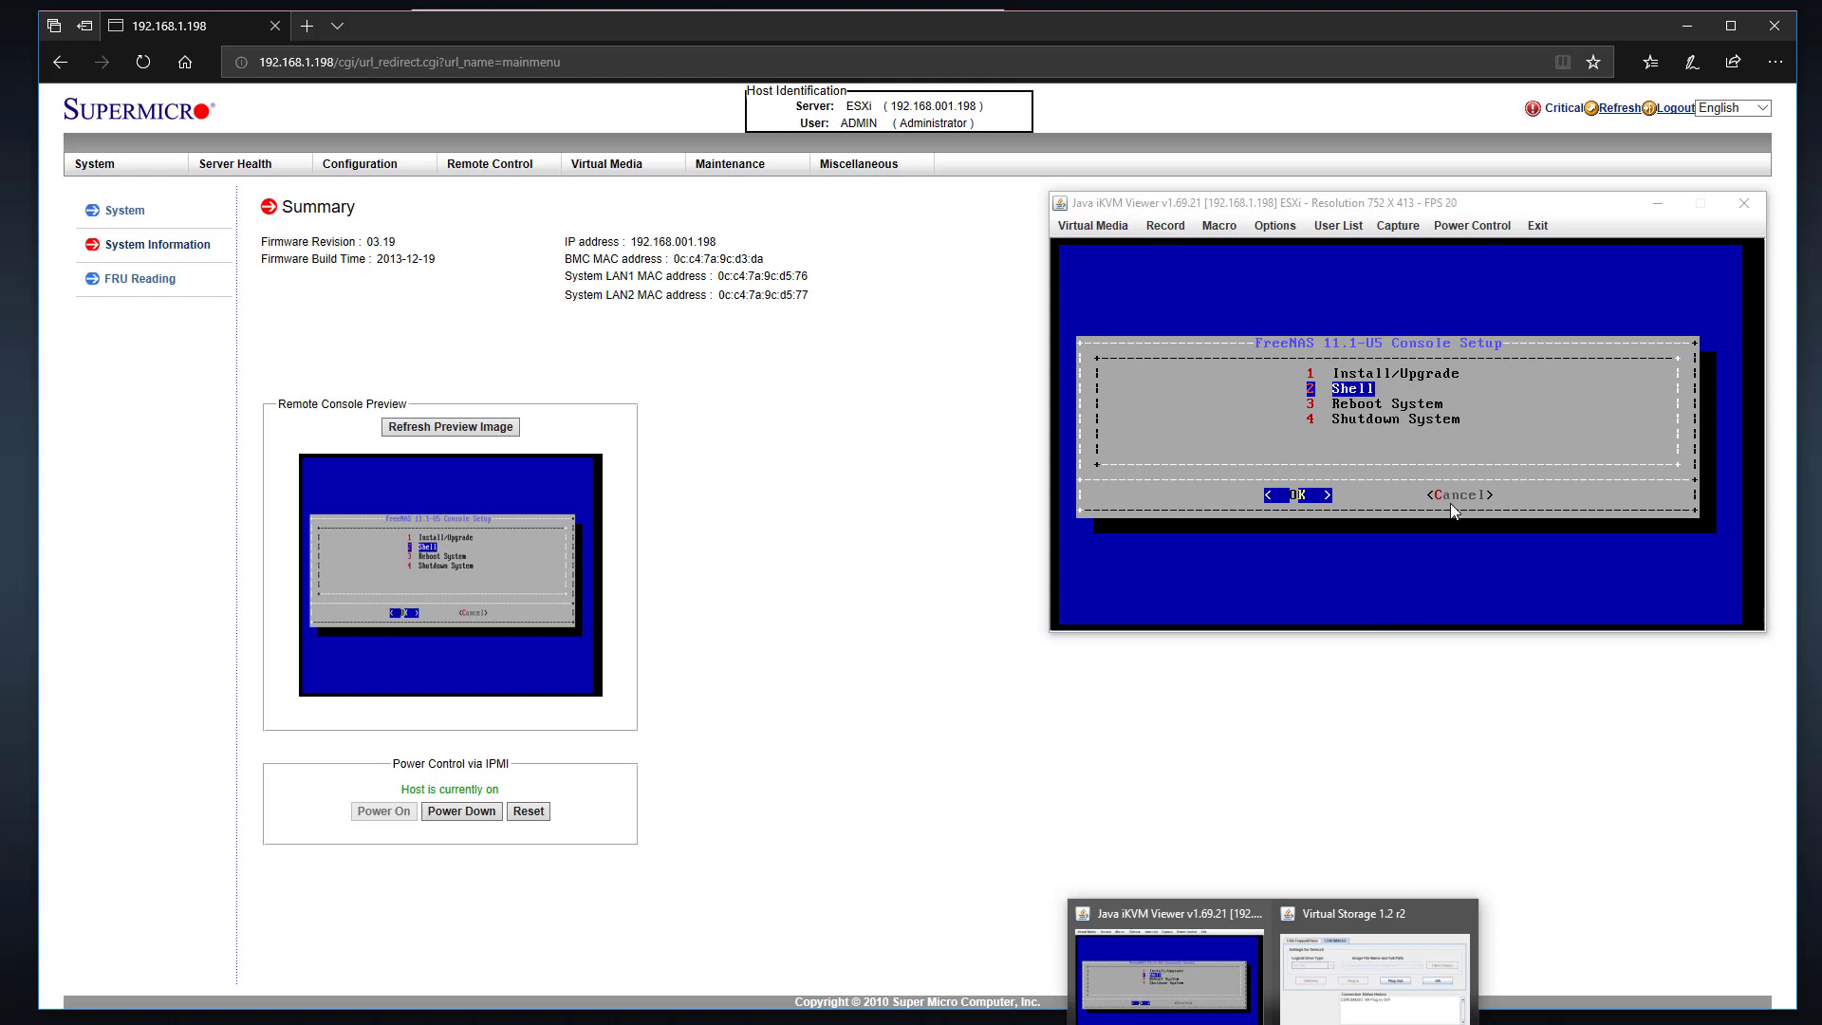
pyautogui.click(1447, 545)
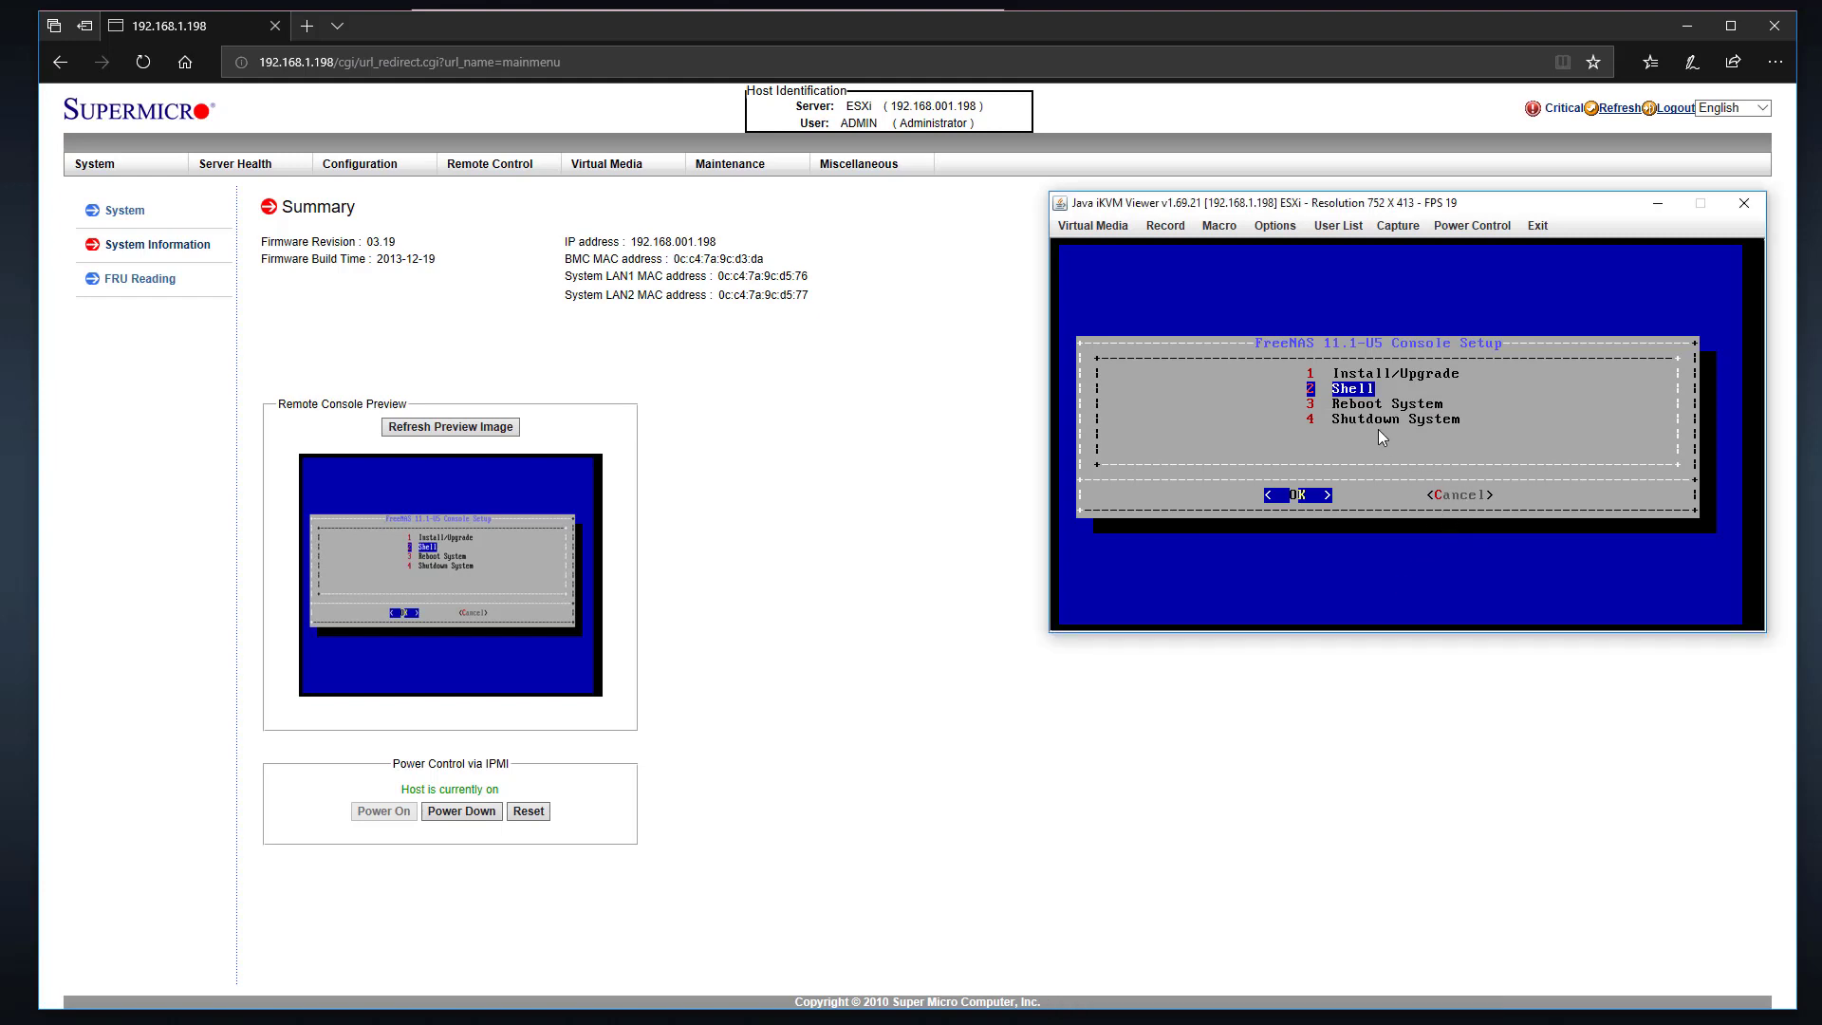
# Choose 3 Reboot System in the FreeNAS console menu and bring Virtual Storage forward.
pyautogui.press('Down')
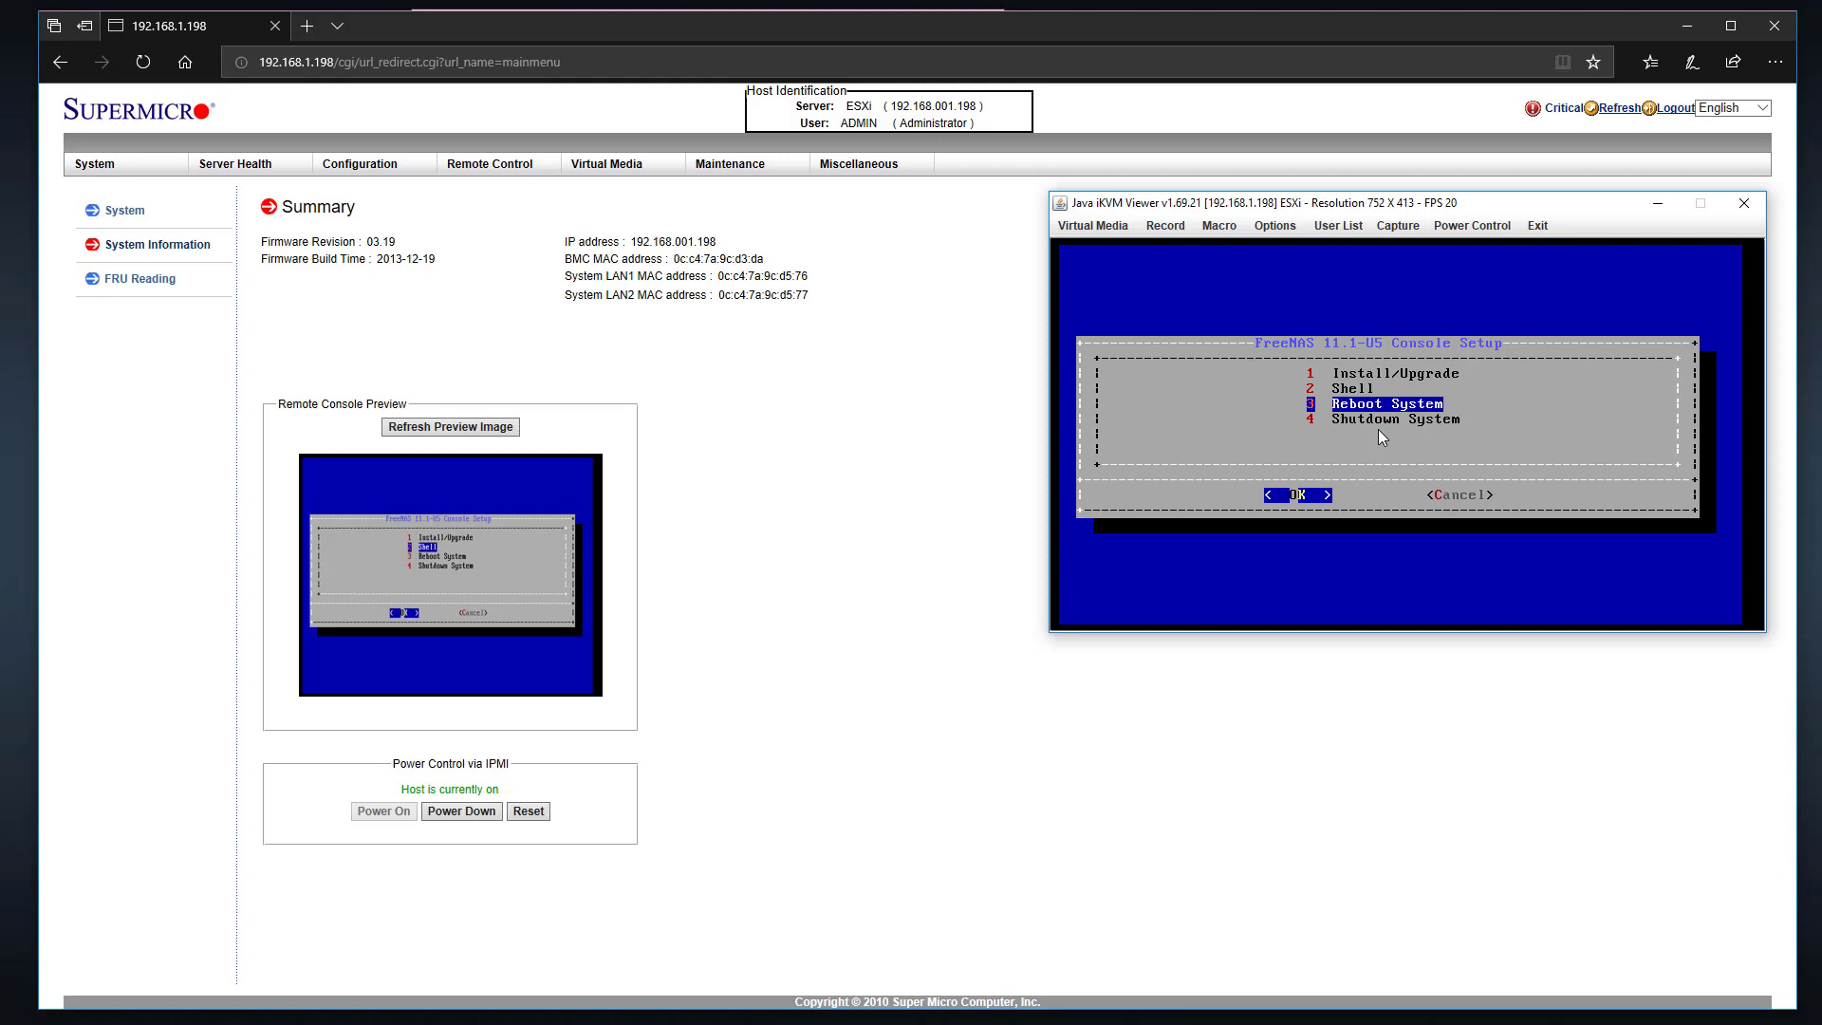
pyautogui.press('Return')
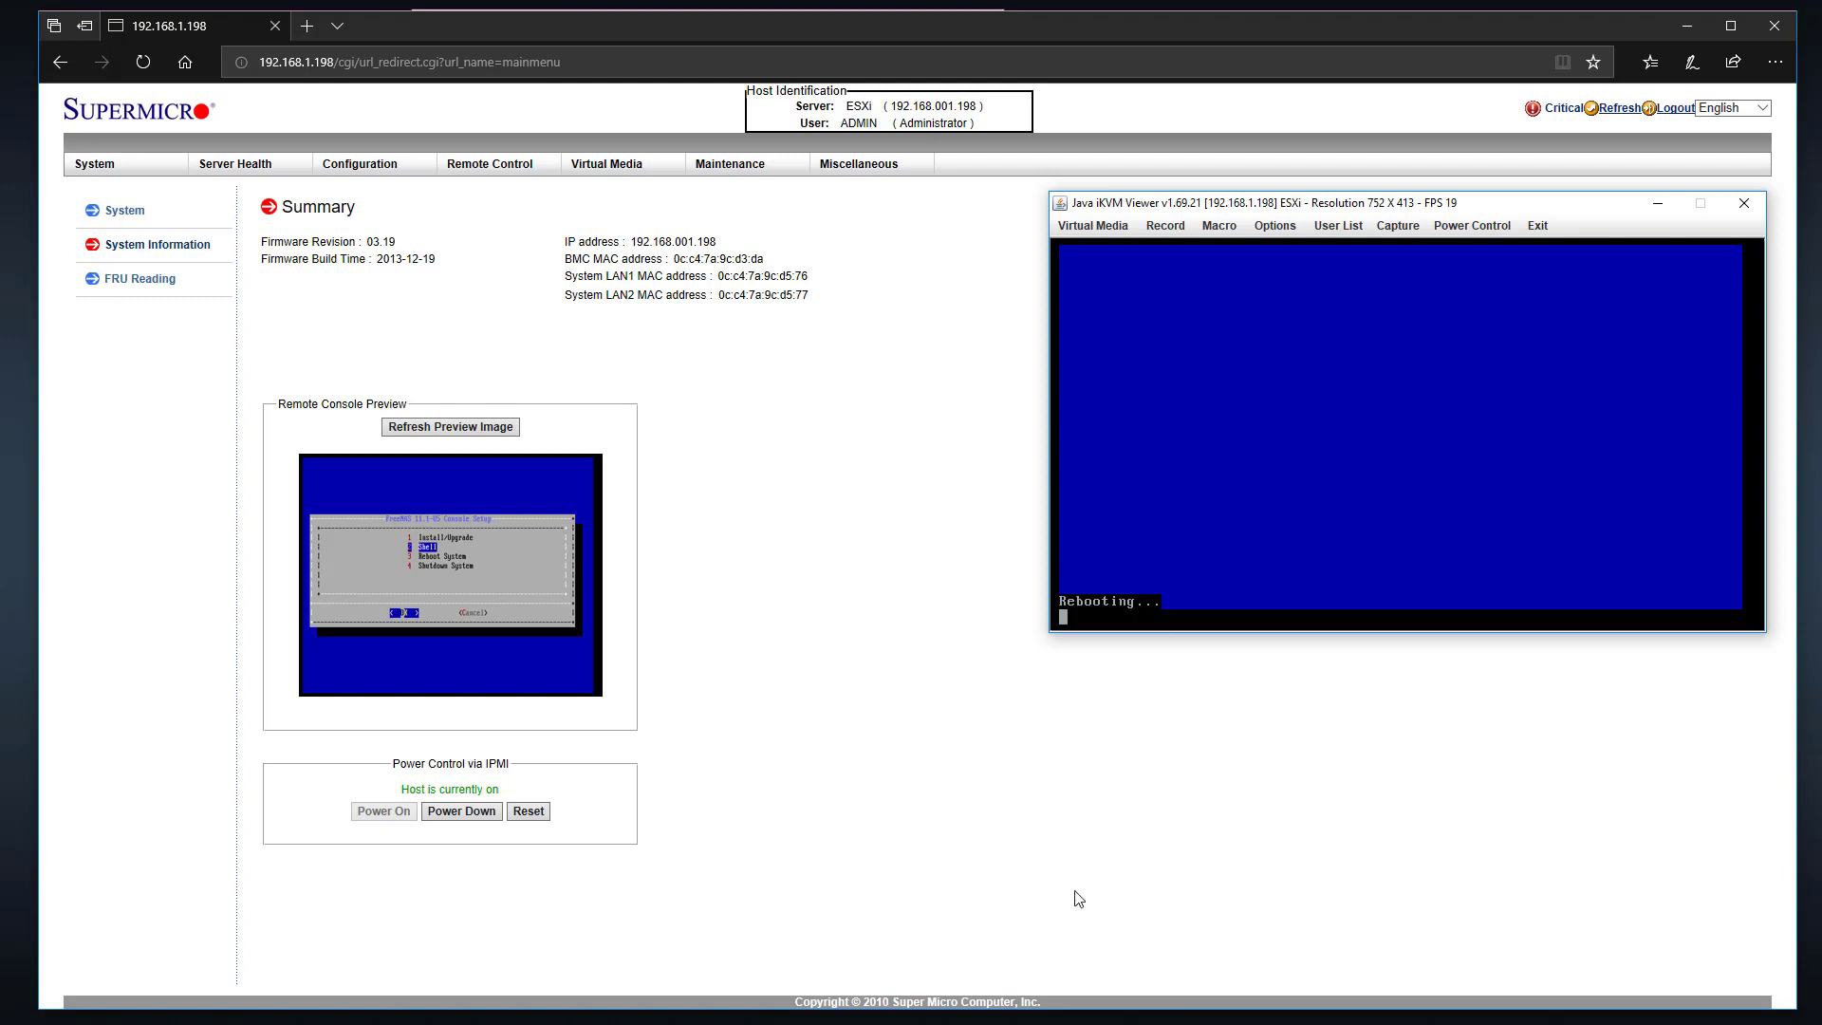
pyautogui.click(1342, 951)
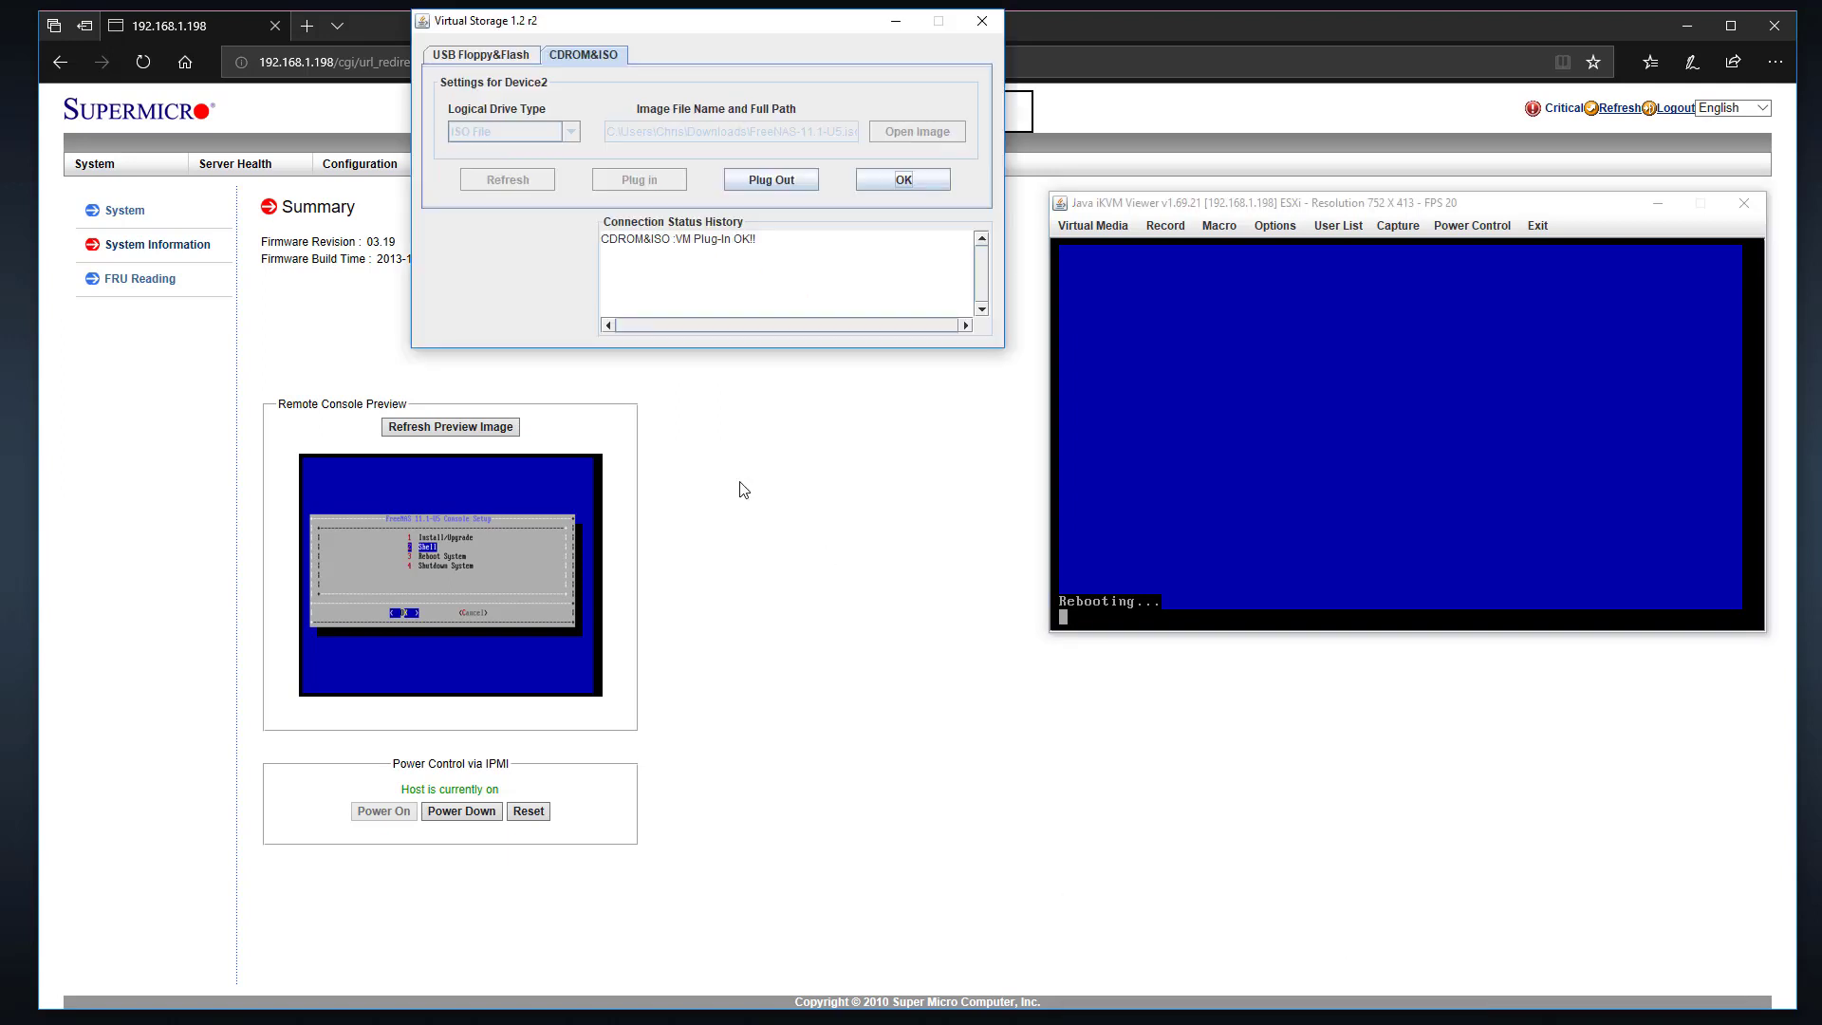
# Plug out the FreeNAS ISO from the virtual CD and close the Virtual Storage window.
pyautogui.click(766, 179)
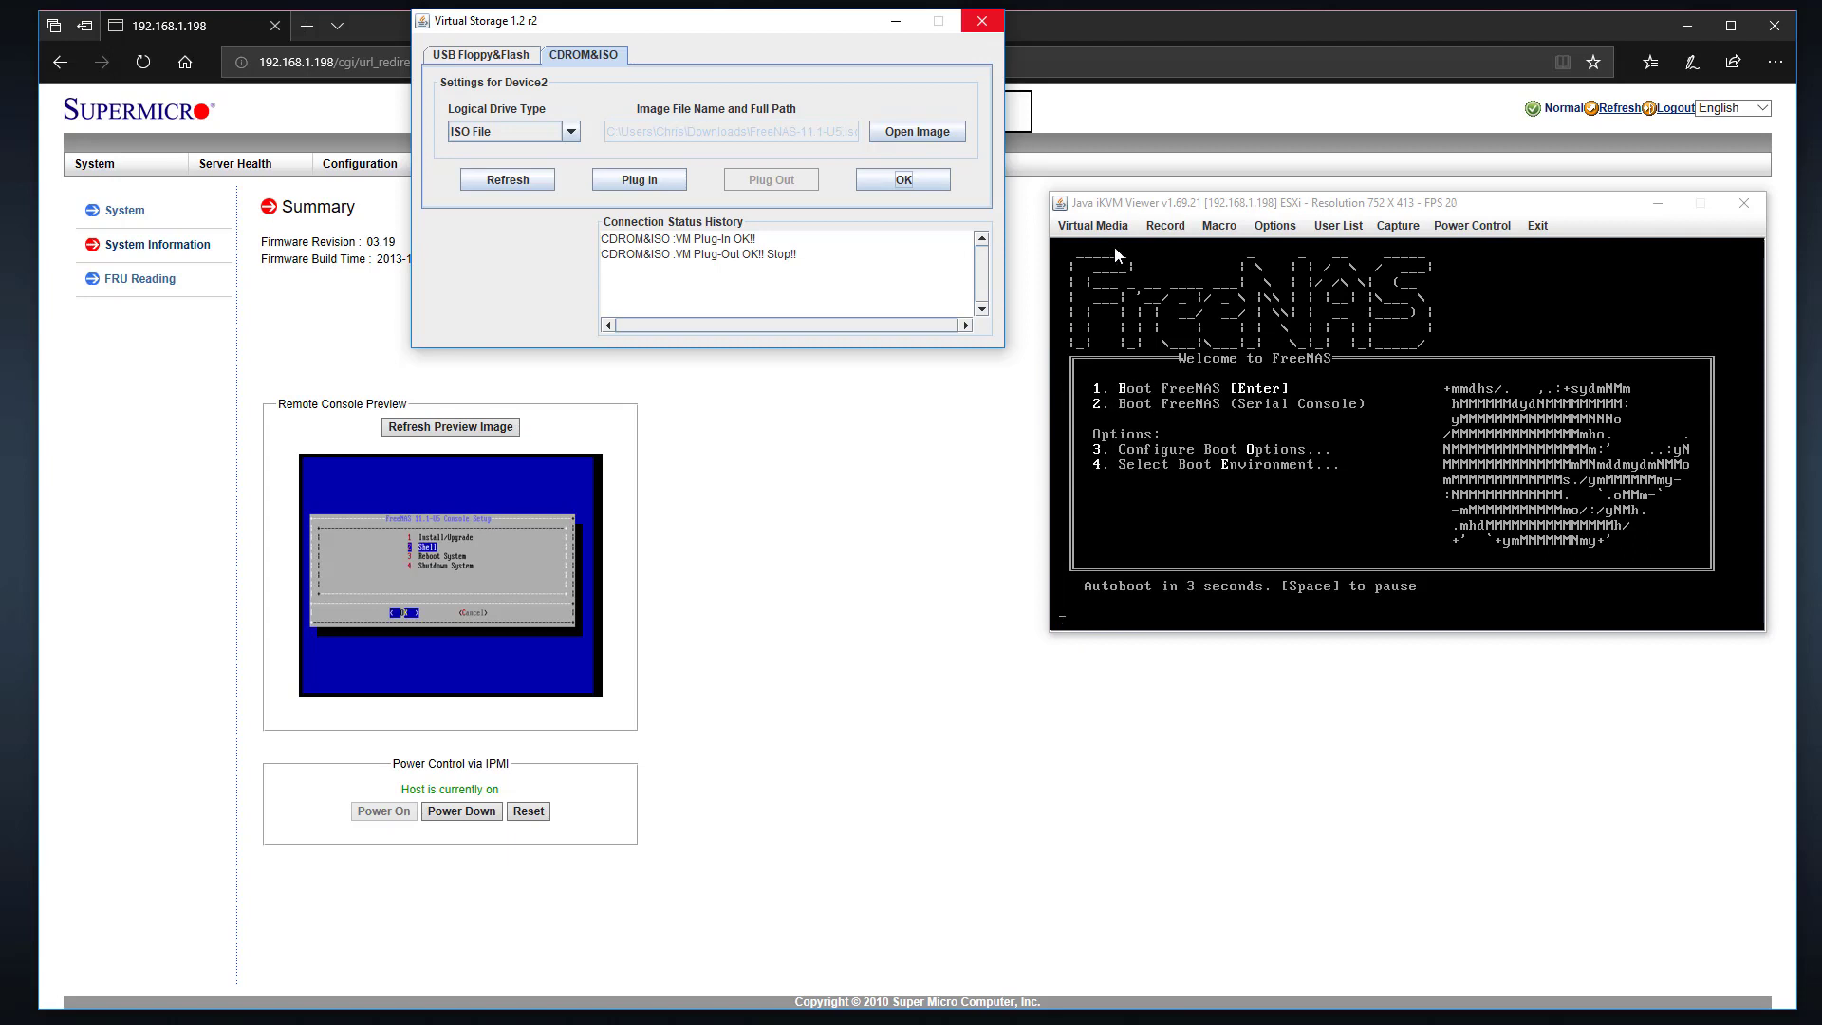
pyautogui.click(982, 21)
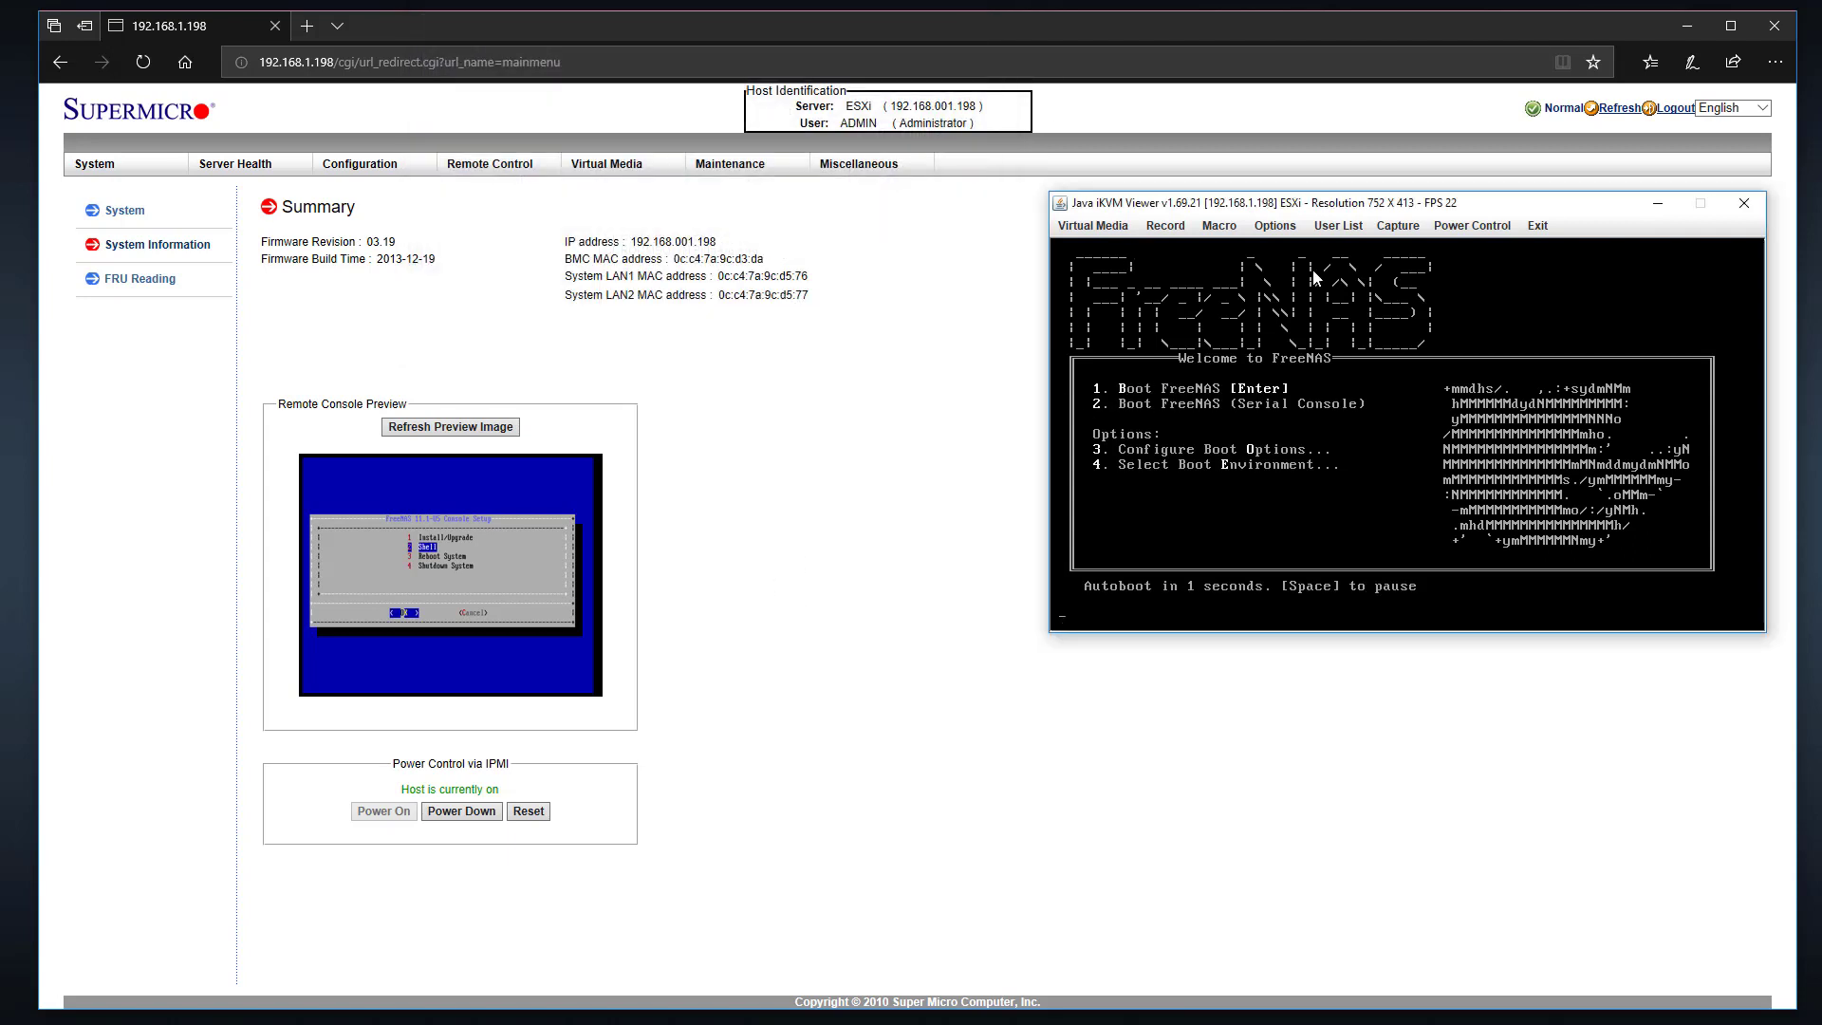
# Move the Java iKVM Viewer window aside and close it, leaving the Summary page.
pyautogui.moveTo(1524, 202); pyautogui.dragTo(1158, 174)
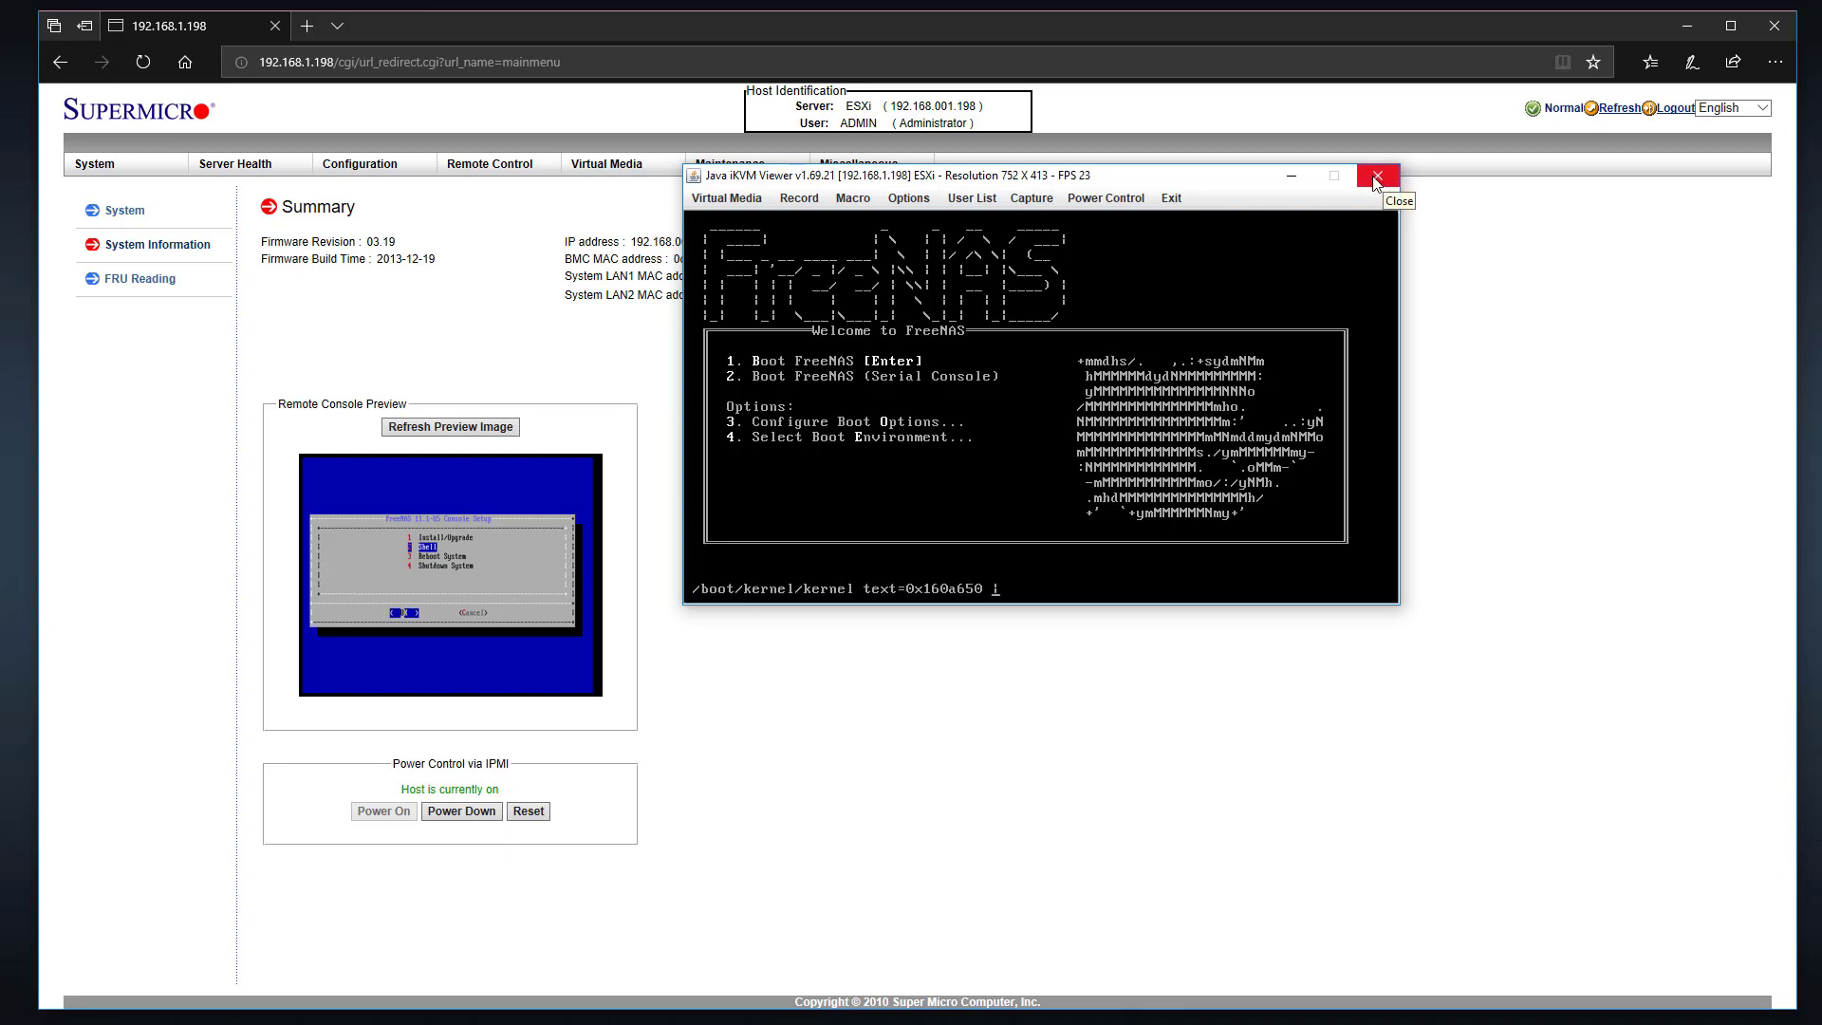
pyautogui.click(1378, 179)
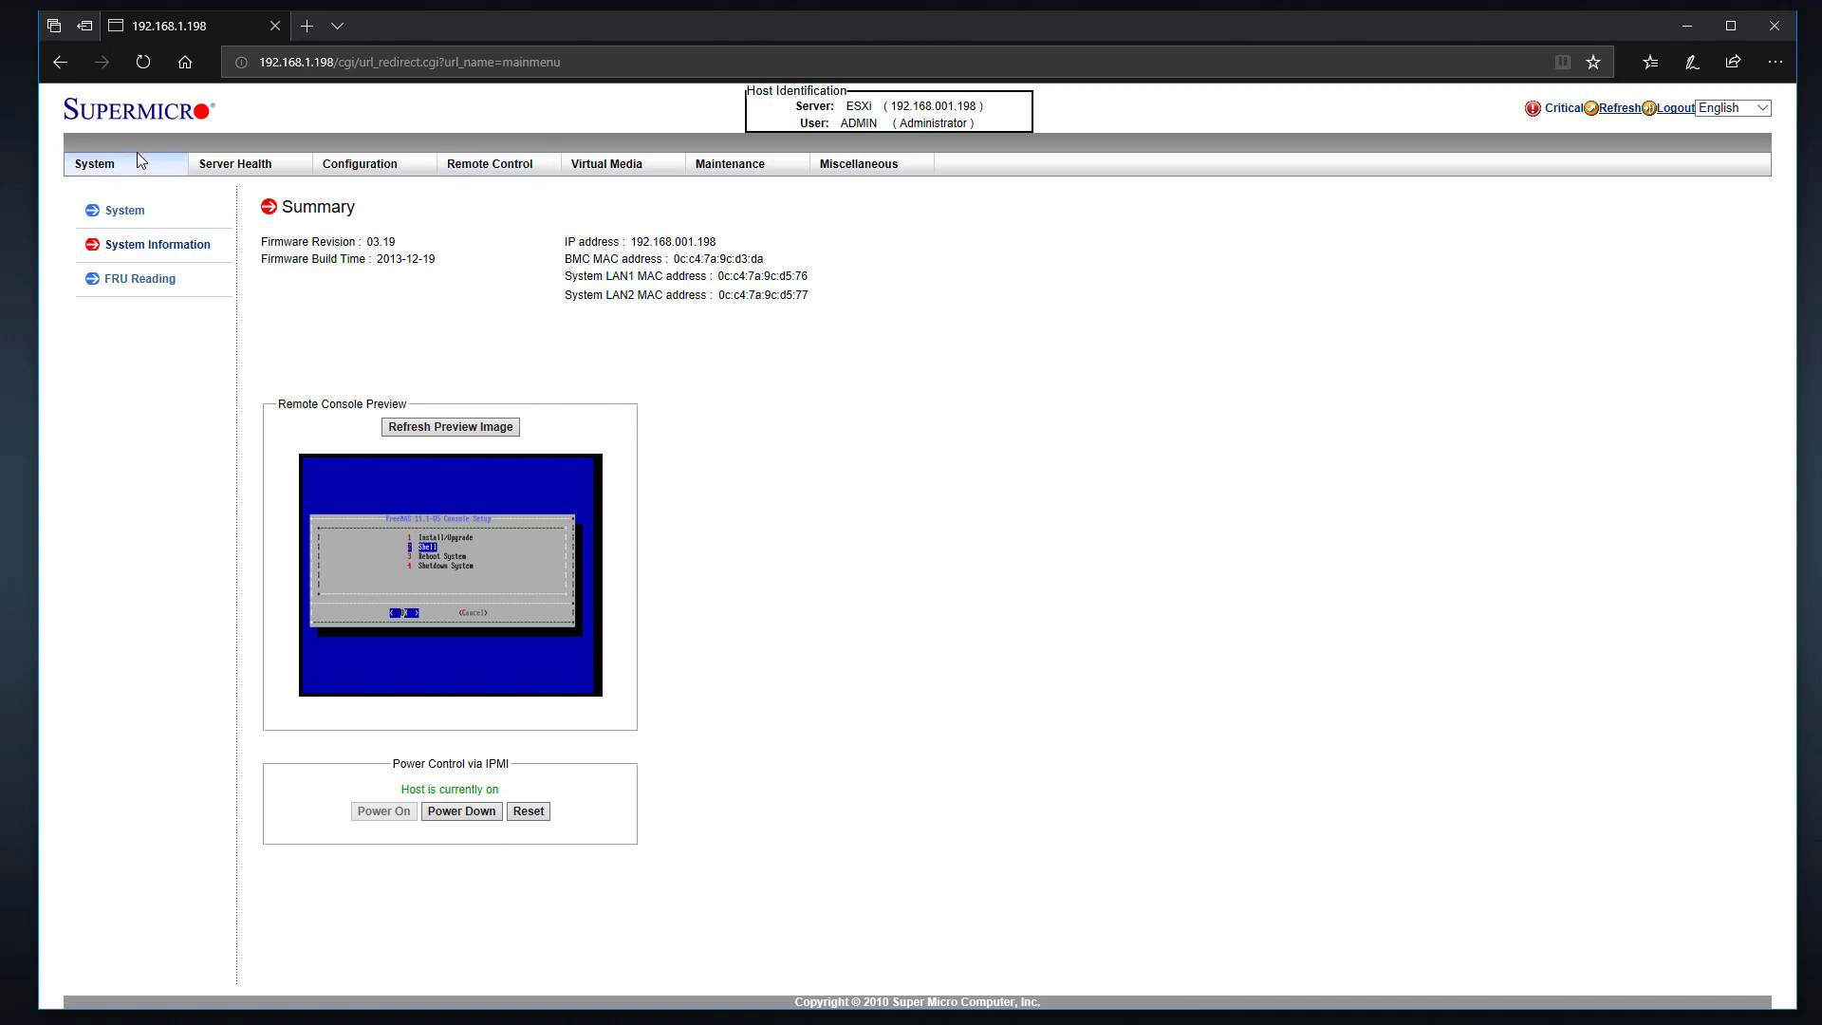
# Reload the System summary page and cancel the Java Runtime update prompt.
pyautogui.click(134, 214)
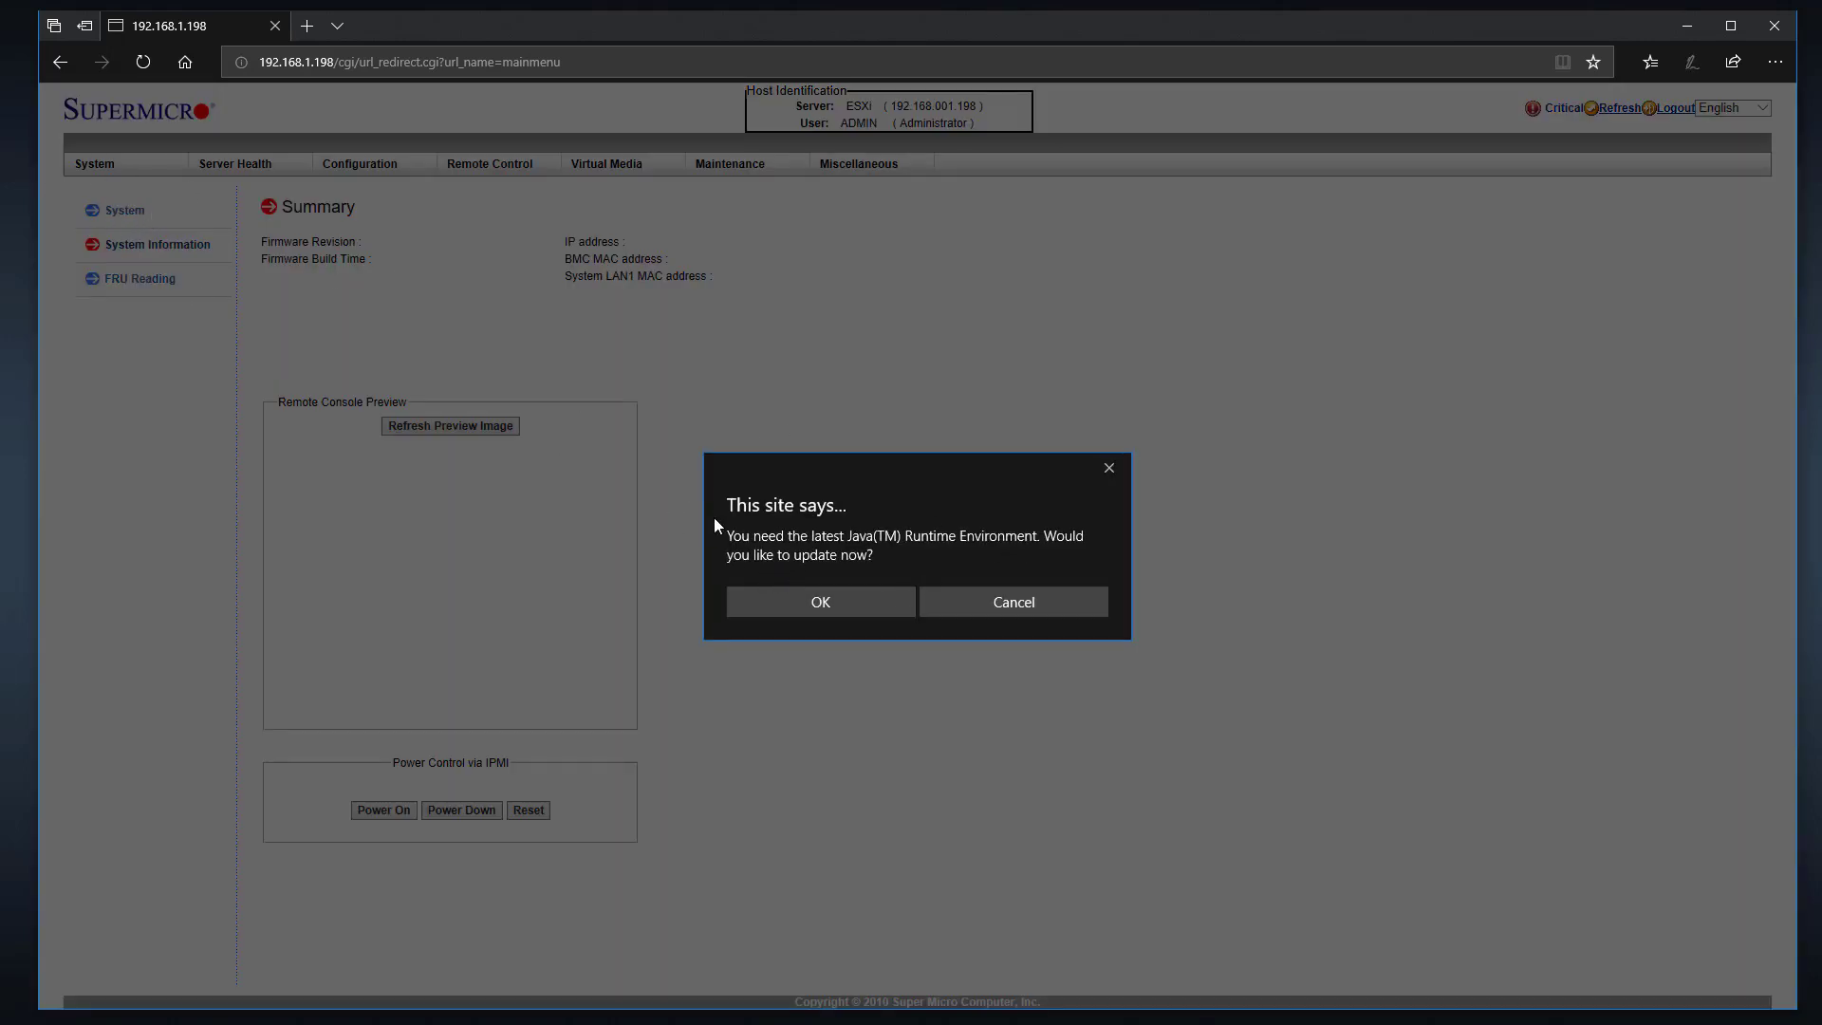
pyautogui.click(1013, 605)
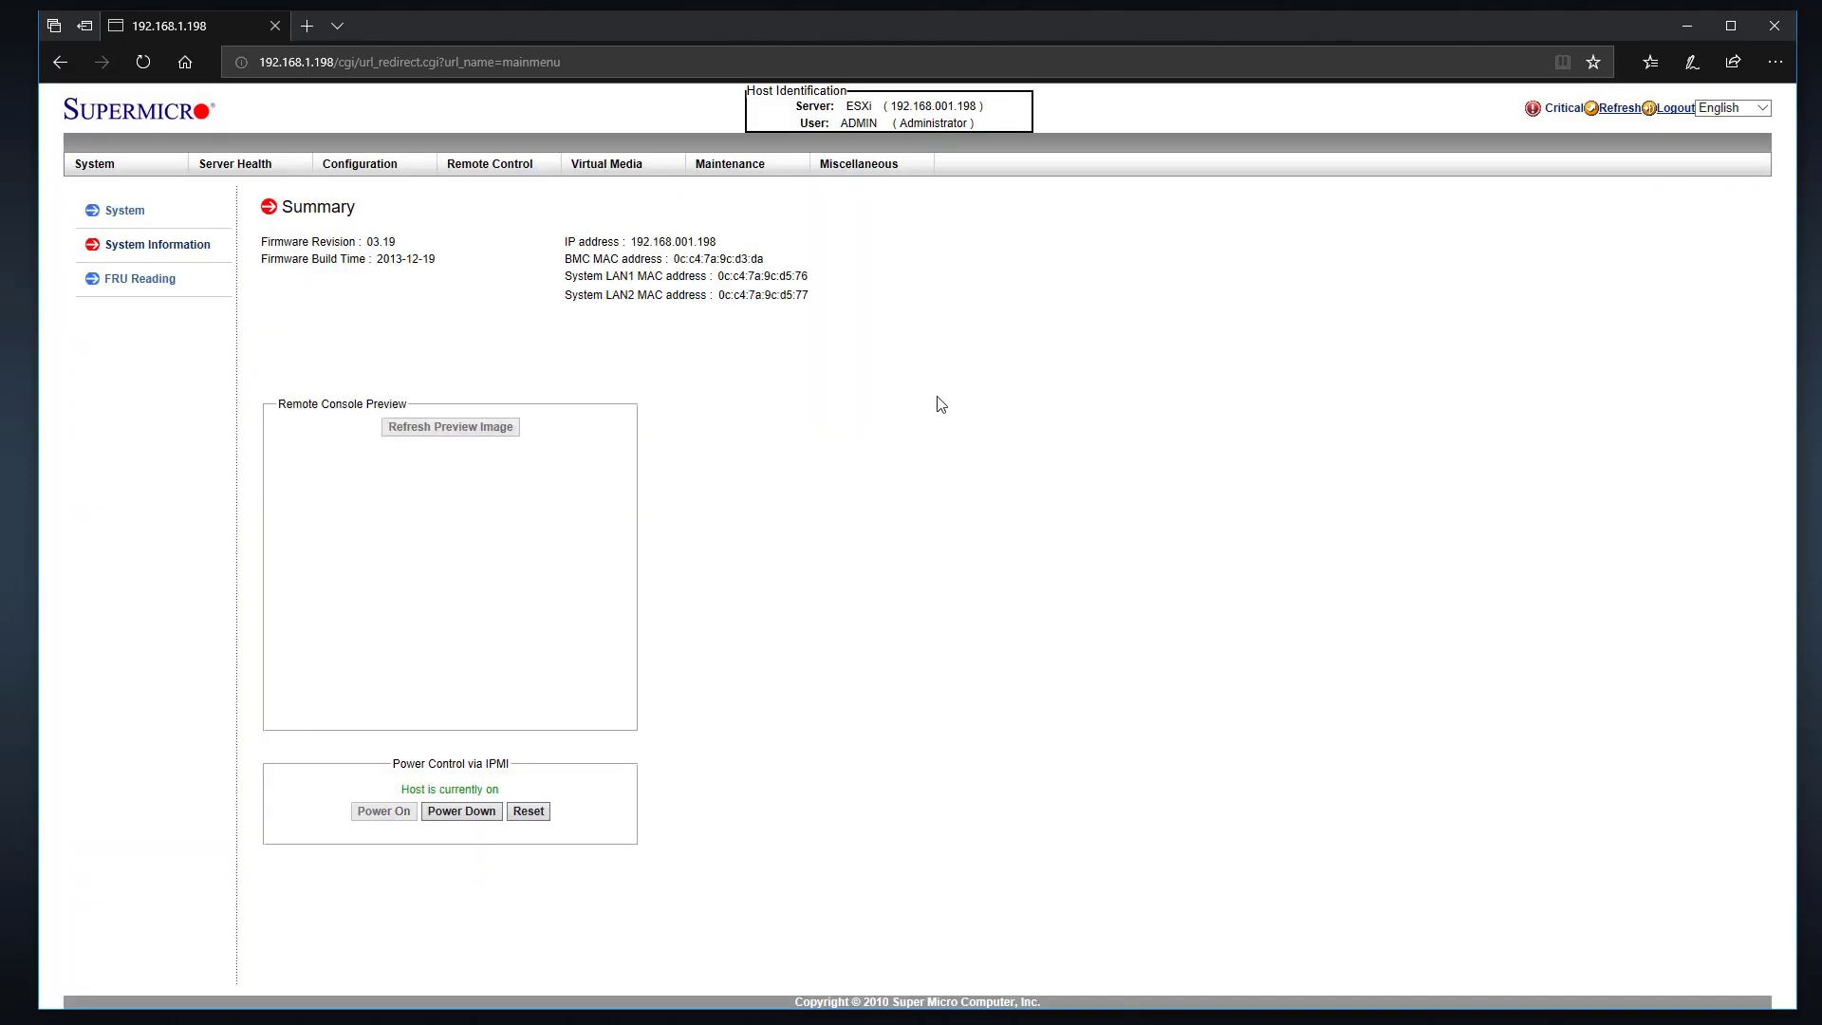